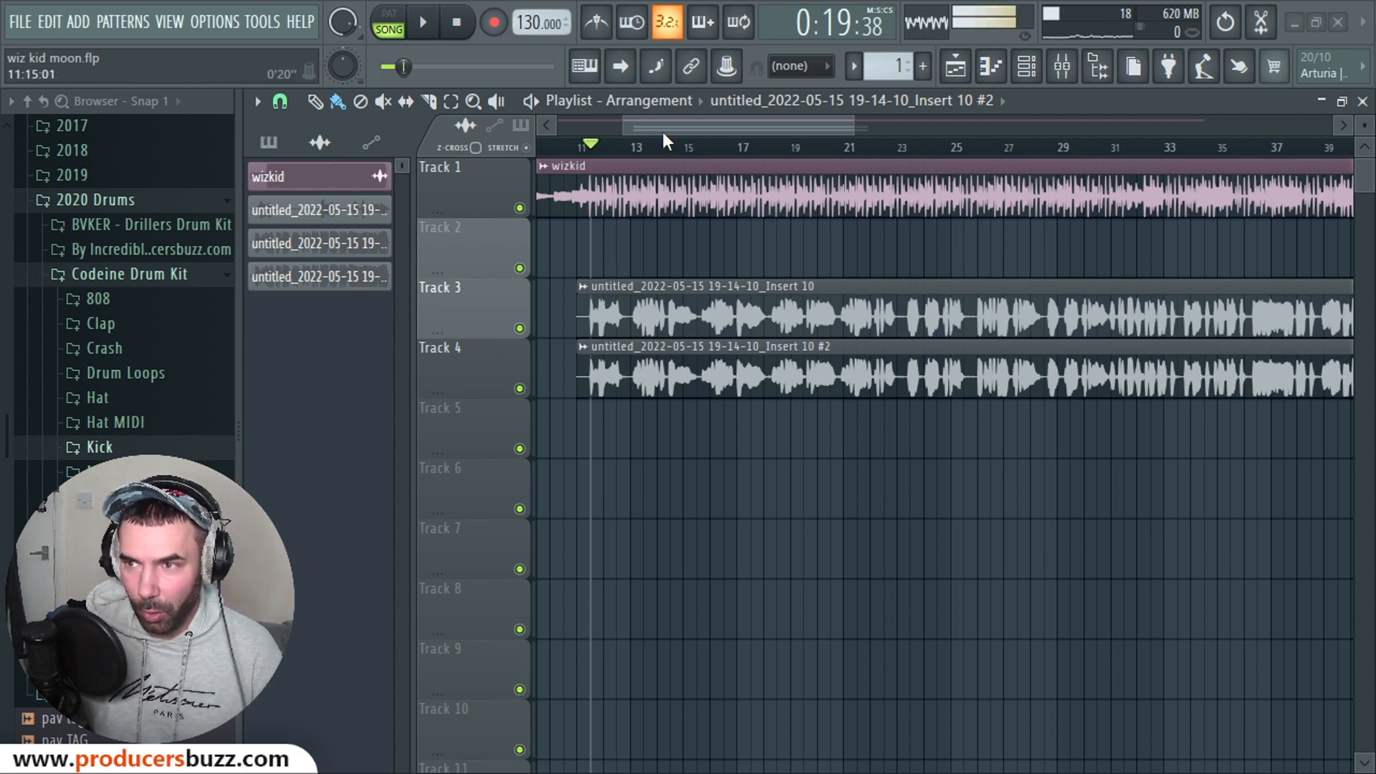
# Step: Zoom the playlist out slightly, then bring up the mixer showing Insert 10's vocal chain
pyautogui.moveTo(622, 124); pyautogui.dragTo(615, 124)
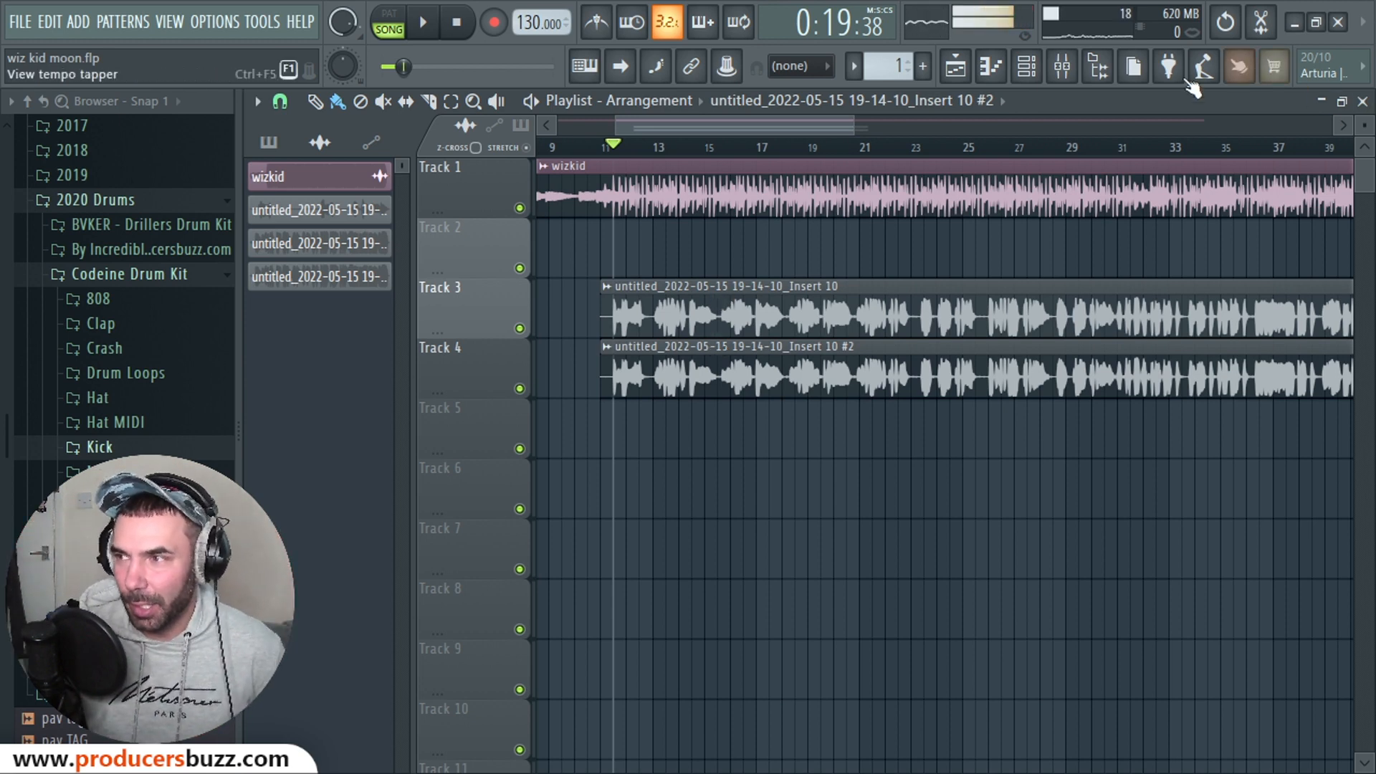
pyautogui.click(1062, 66)
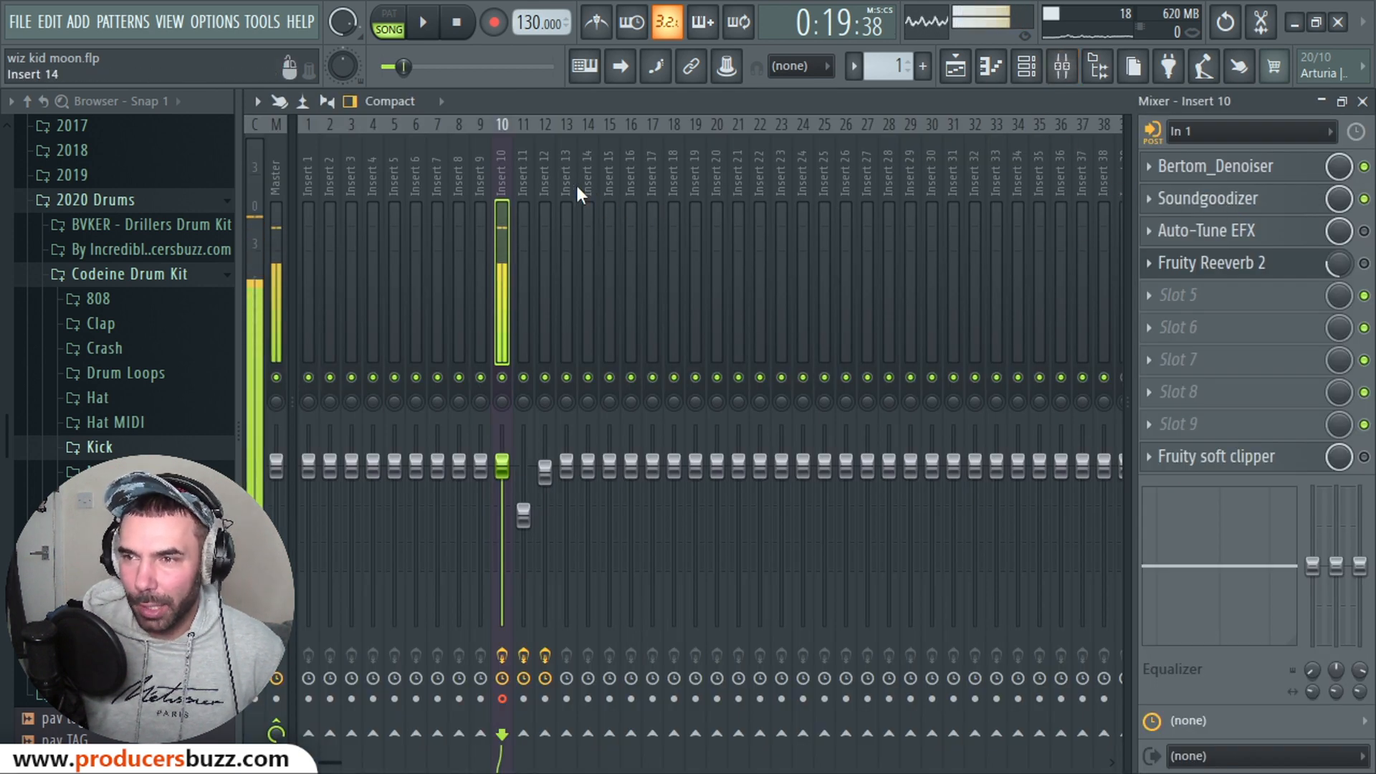
# Step: Step through mixer Inserts 11 and 10, then select Insert 12 to show its doubler chain
pyautogui.click(530, 188)
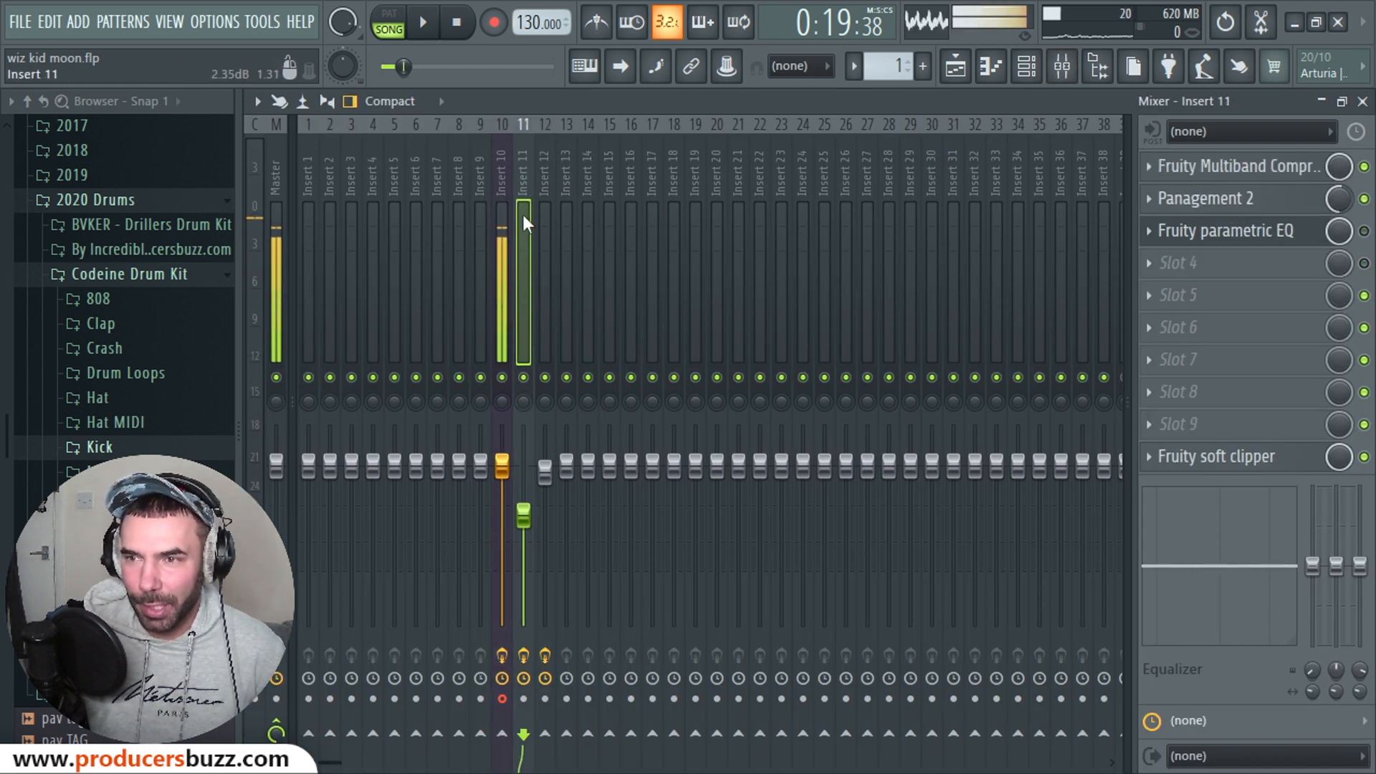
pyautogui.click(501, 209)
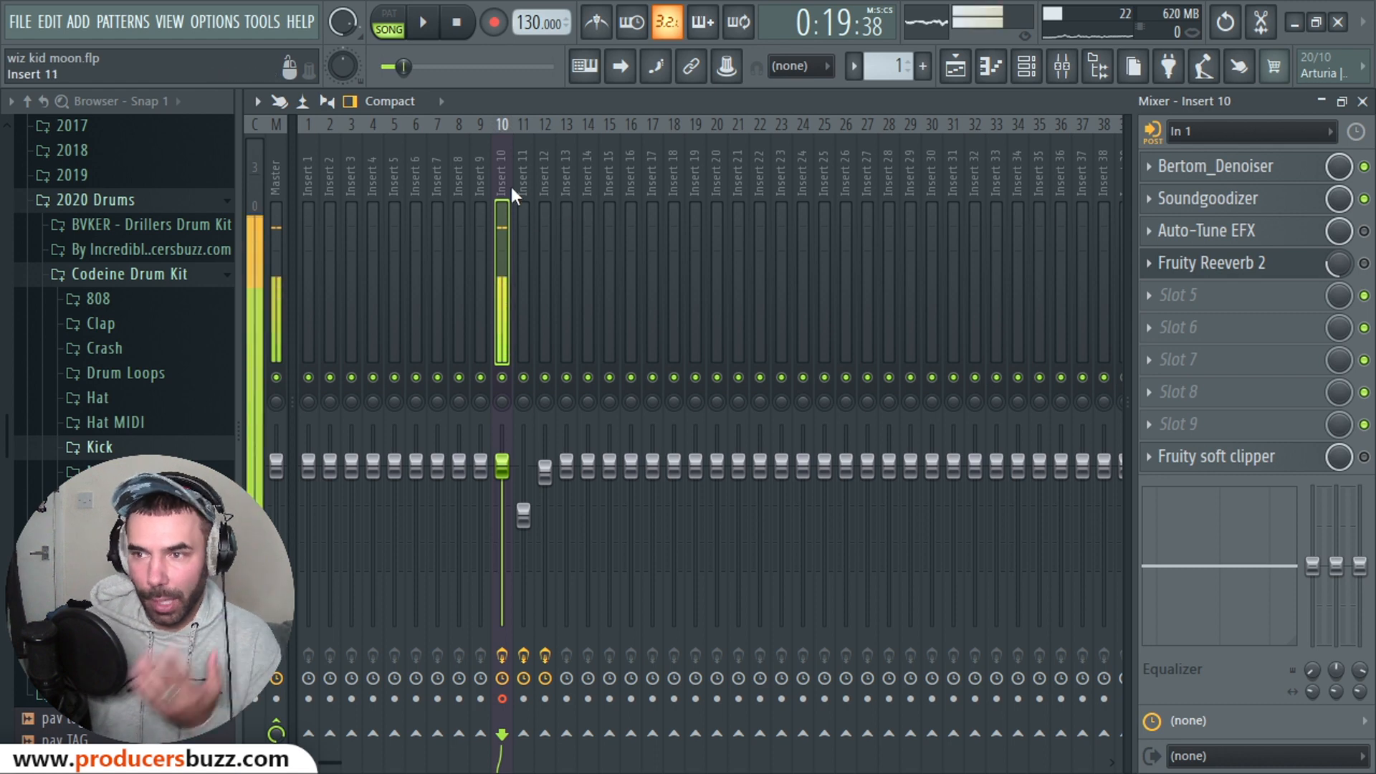
pyautogui.click(537, 183)
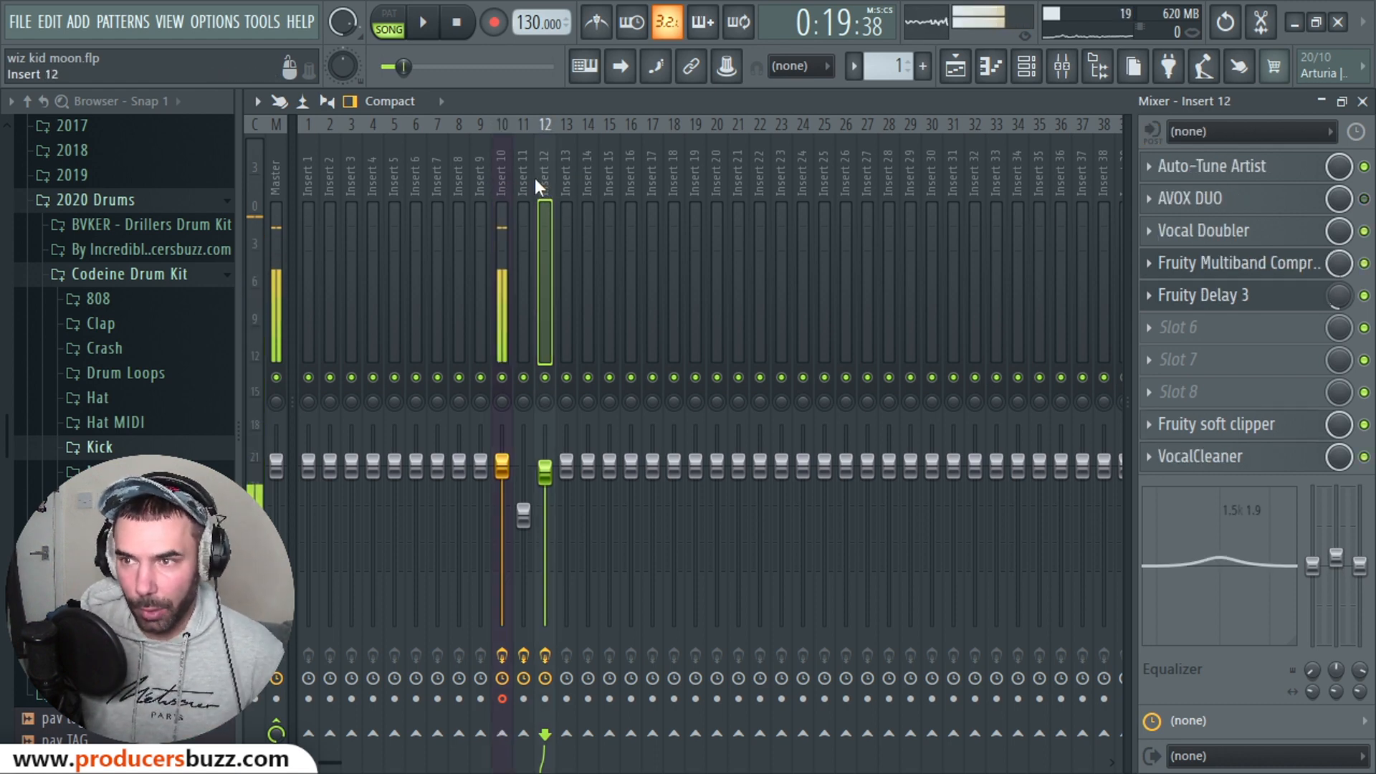
# Step: Open Insert 12's AVOX DUO, reposition its window to review the settings, then close it
pyautogui.click(1204, 206)
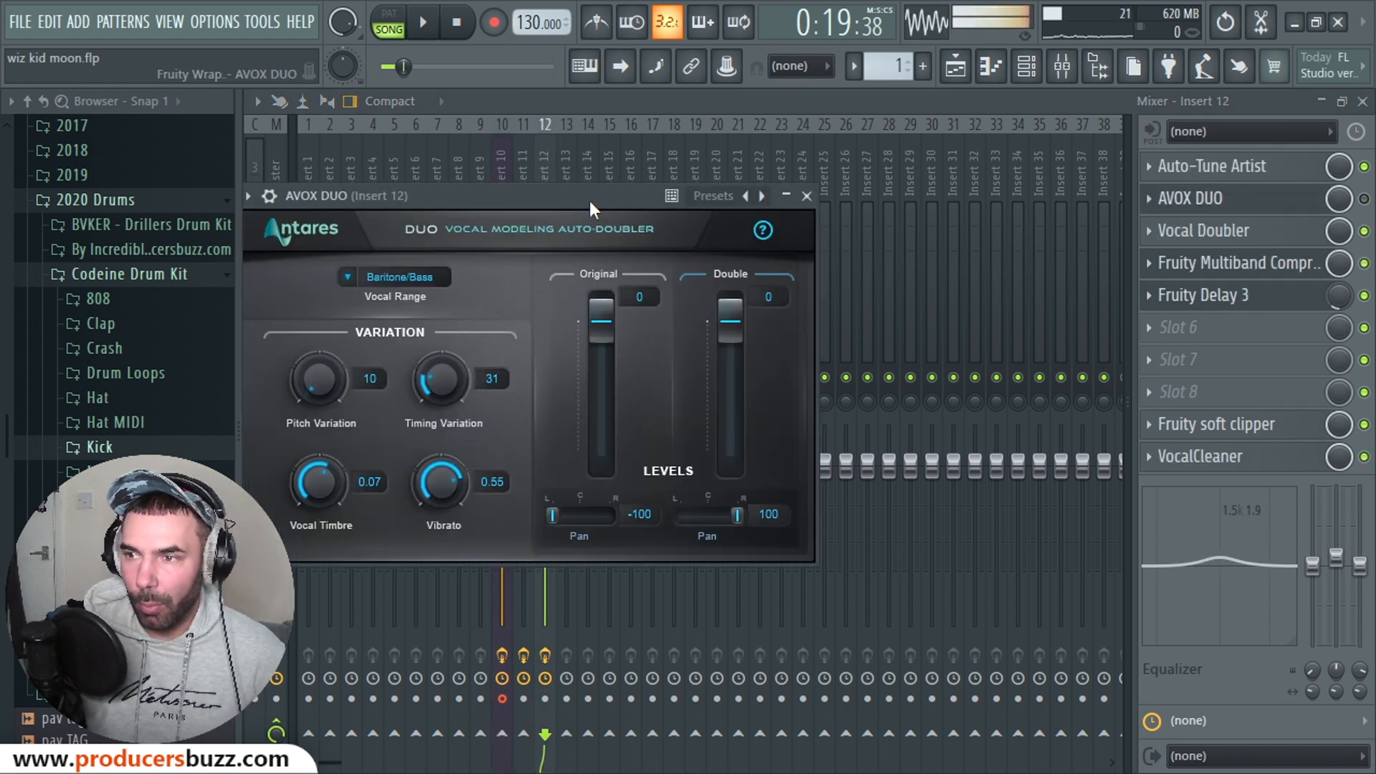
pyautogui.moveTo(587, 198); pyautogui.dragTo(812, 222)
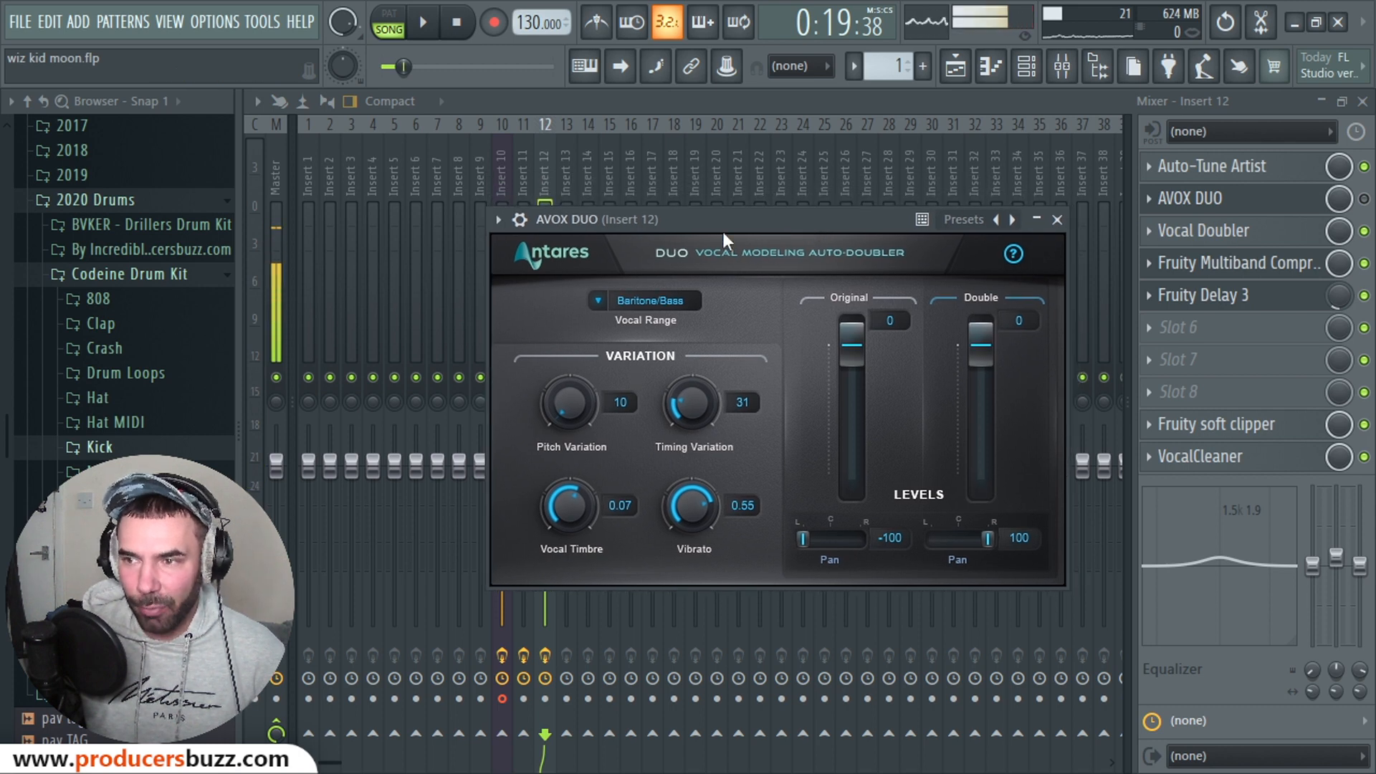
pyautogui.moveTo(689, 221); pyautogui.dragTo(575, 216)
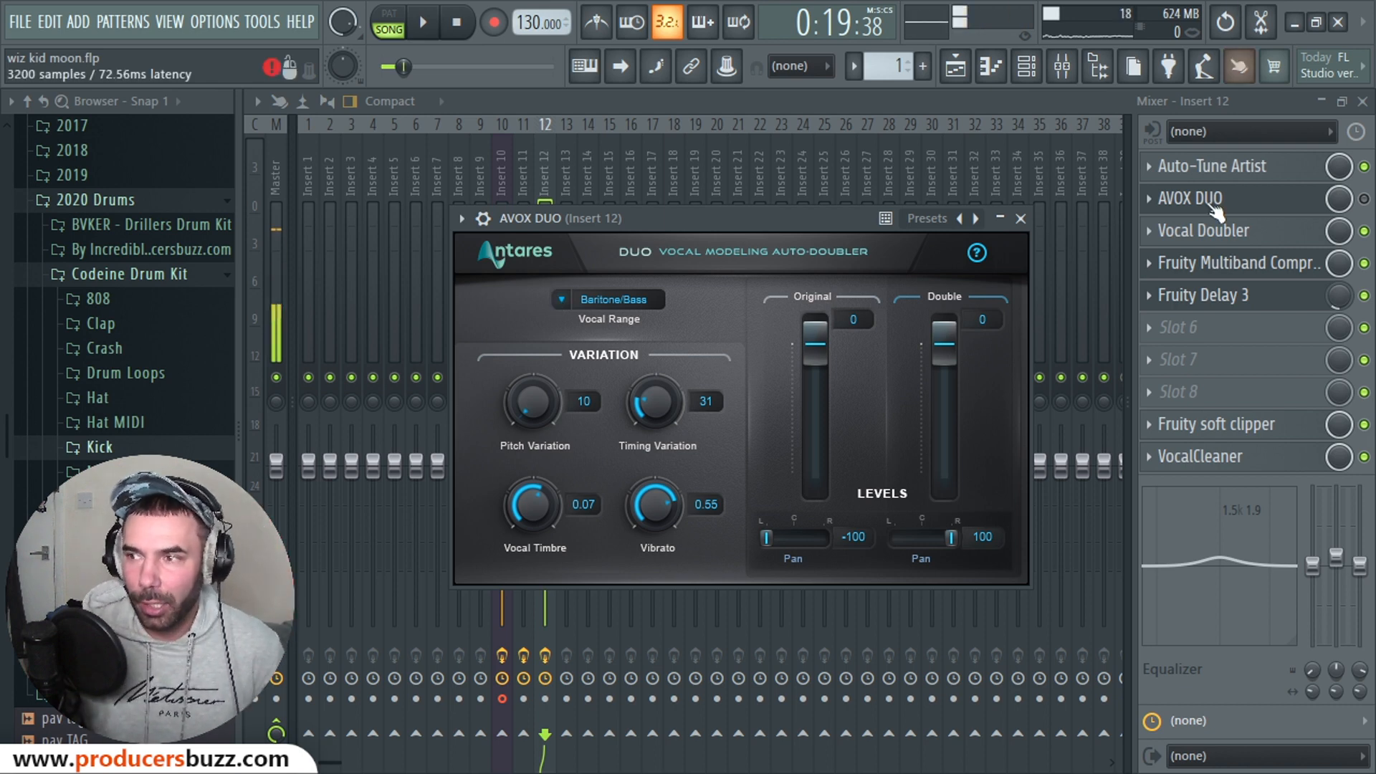
pyautogui.click(1020, 218)
# Step: Review Vocal Doubler on Insert 12 (Separation 100%, Variation 50%), then switch back to AVOX DUO
pyautogui.click(1204, 230)
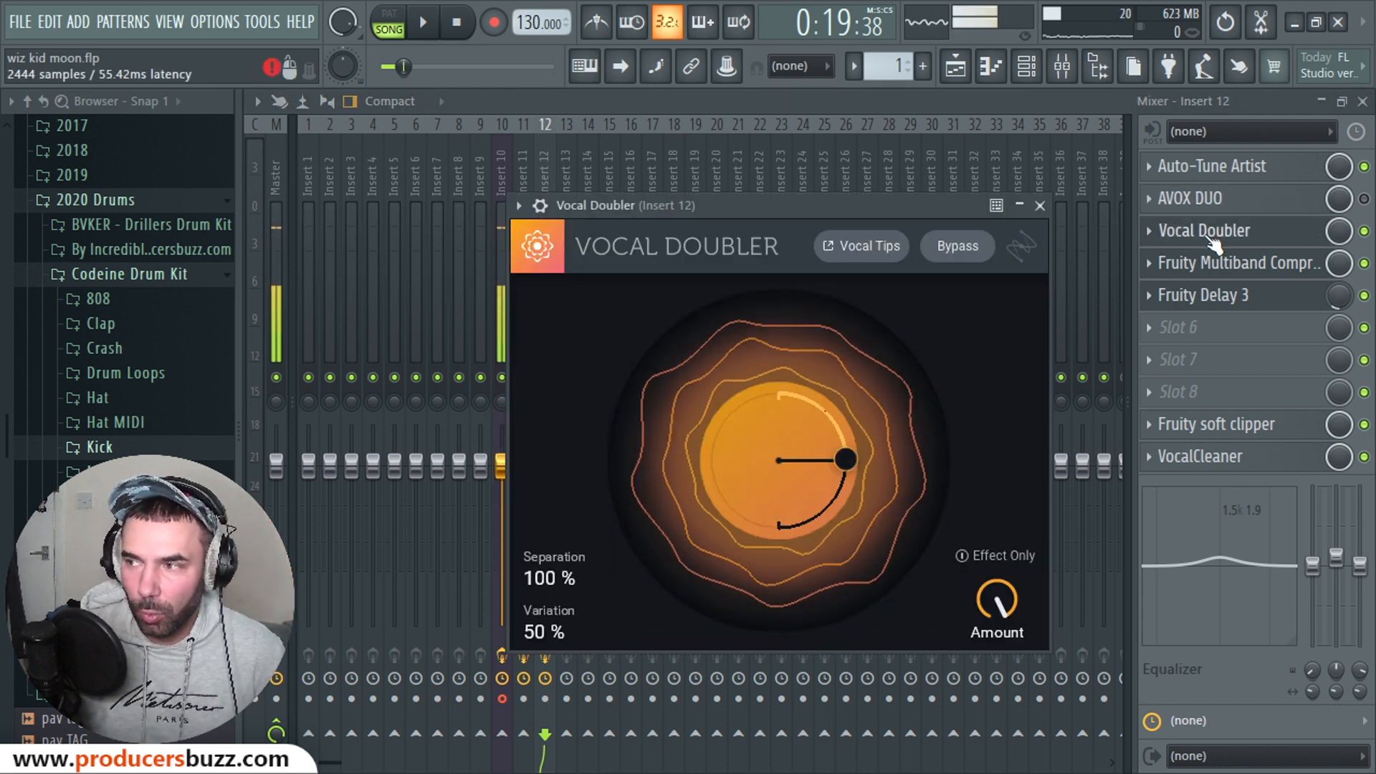
pyautogui.moveTo(788, 195); pyautogui.dragTo(711, 205)
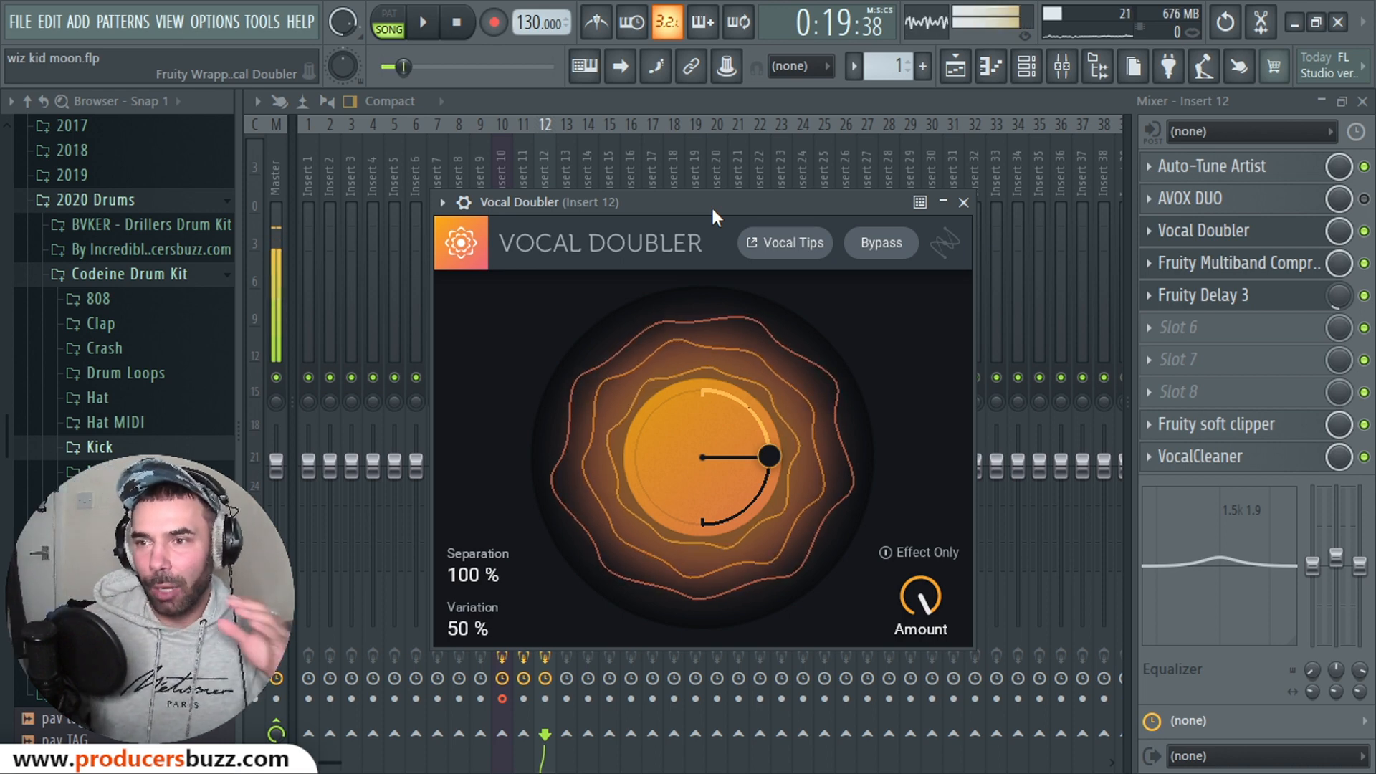
pyautogui.moveTo(661, 208); pyautogui.dragTo(681, 199)
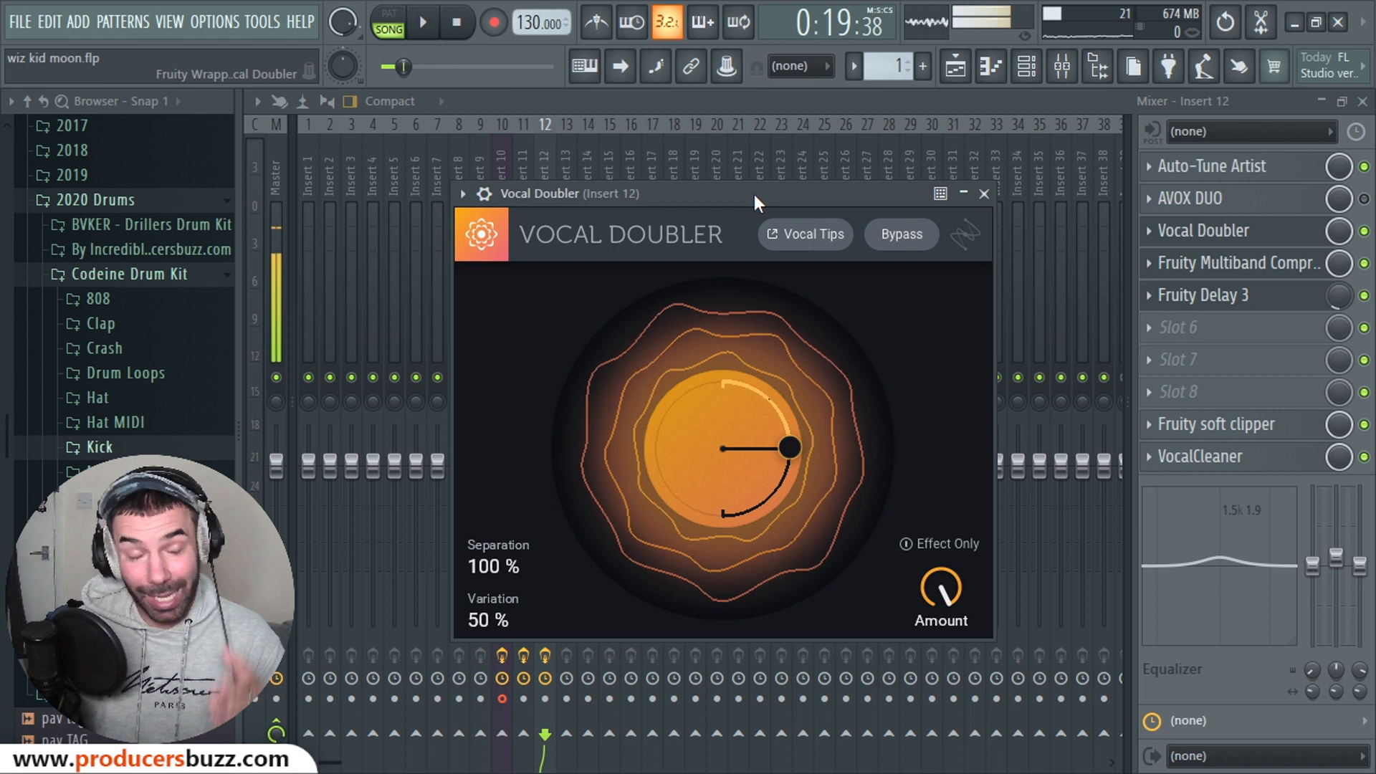
pyautogui.click(1222, 211)
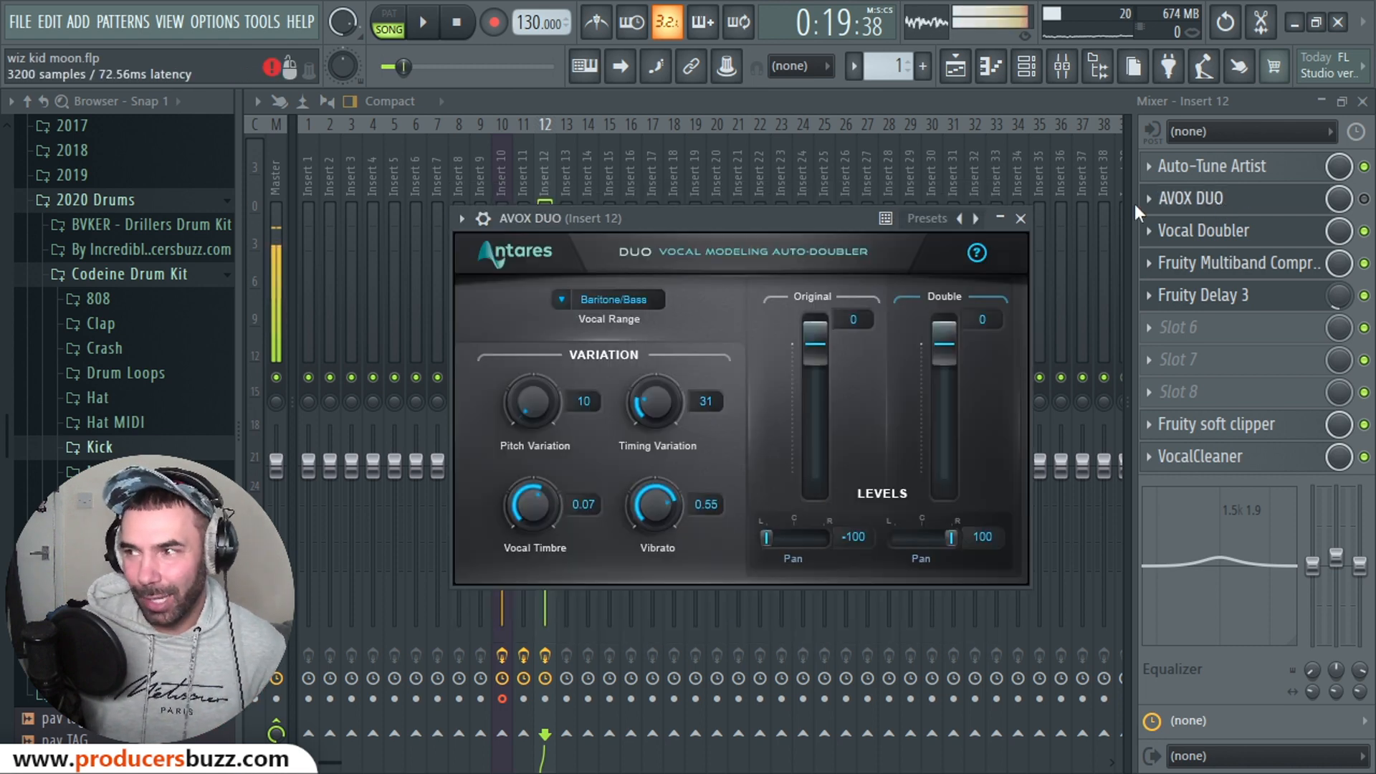
# Step: Move the AVOX DUO window aside, then close it to return to Insert 12's chain
pyautogui.moveTo(815, 220); pyautogui.dragTo(767, 243)
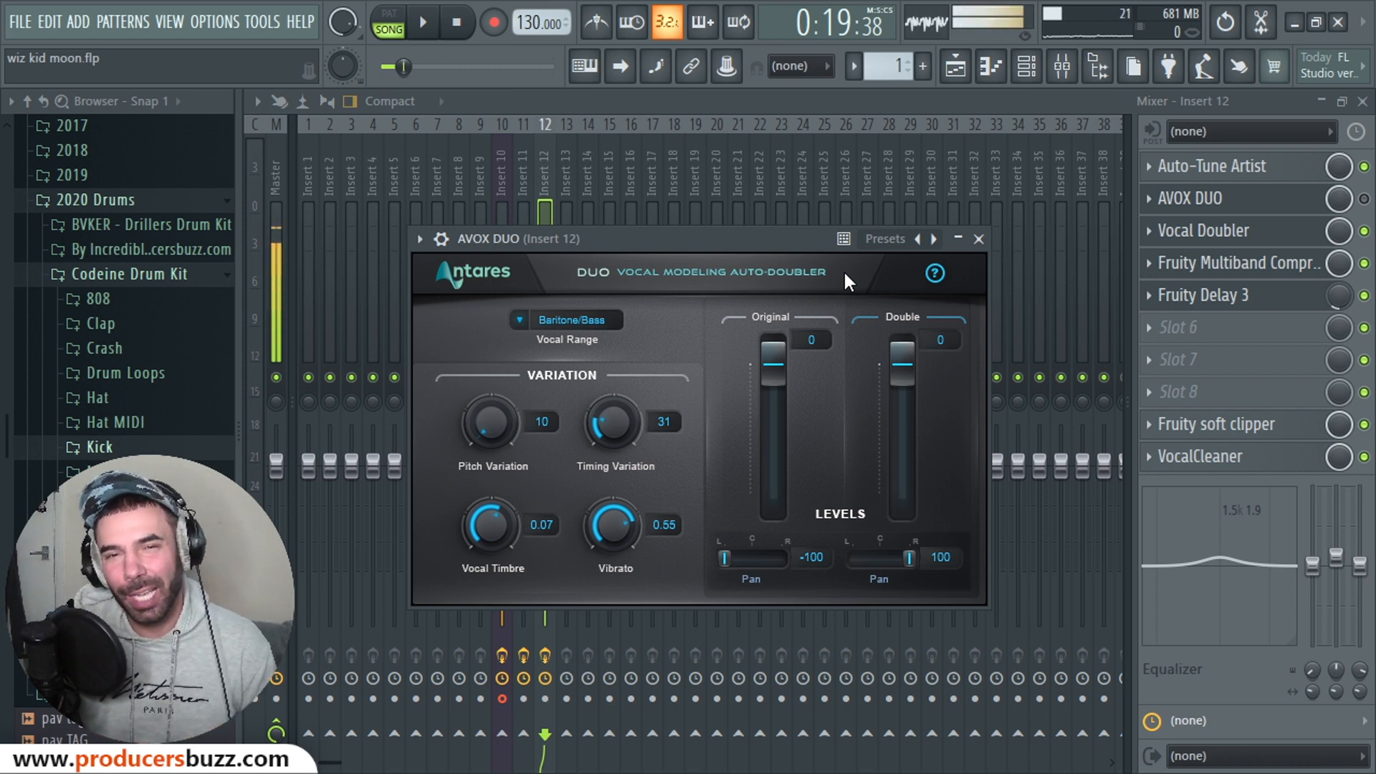
pyautogui.click(959, 235)
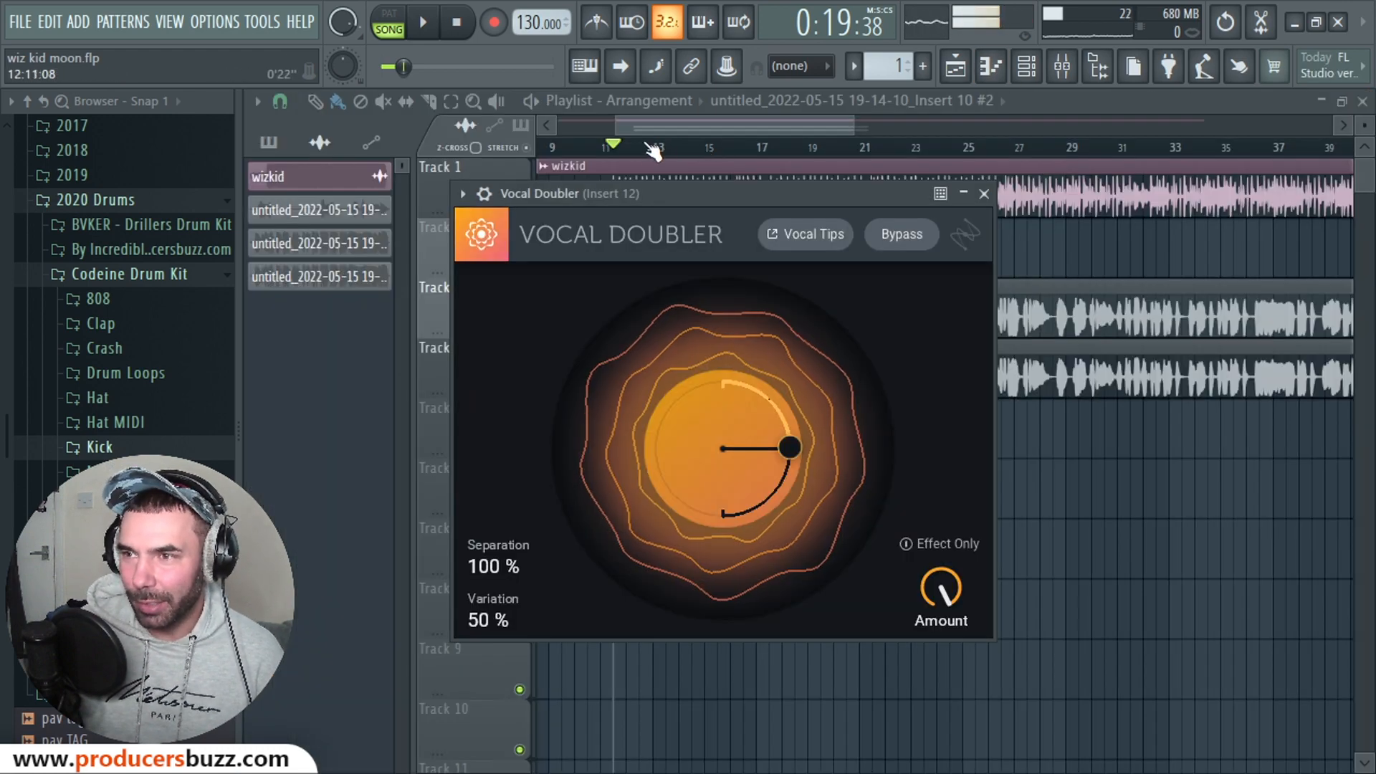
# Step: Move the song position to bar 11 and play the arrangement from there
pyautogui.moveTo(625, 148); pyautogui.dragTo(601, 148)
pyautogui.click(1064, 67)
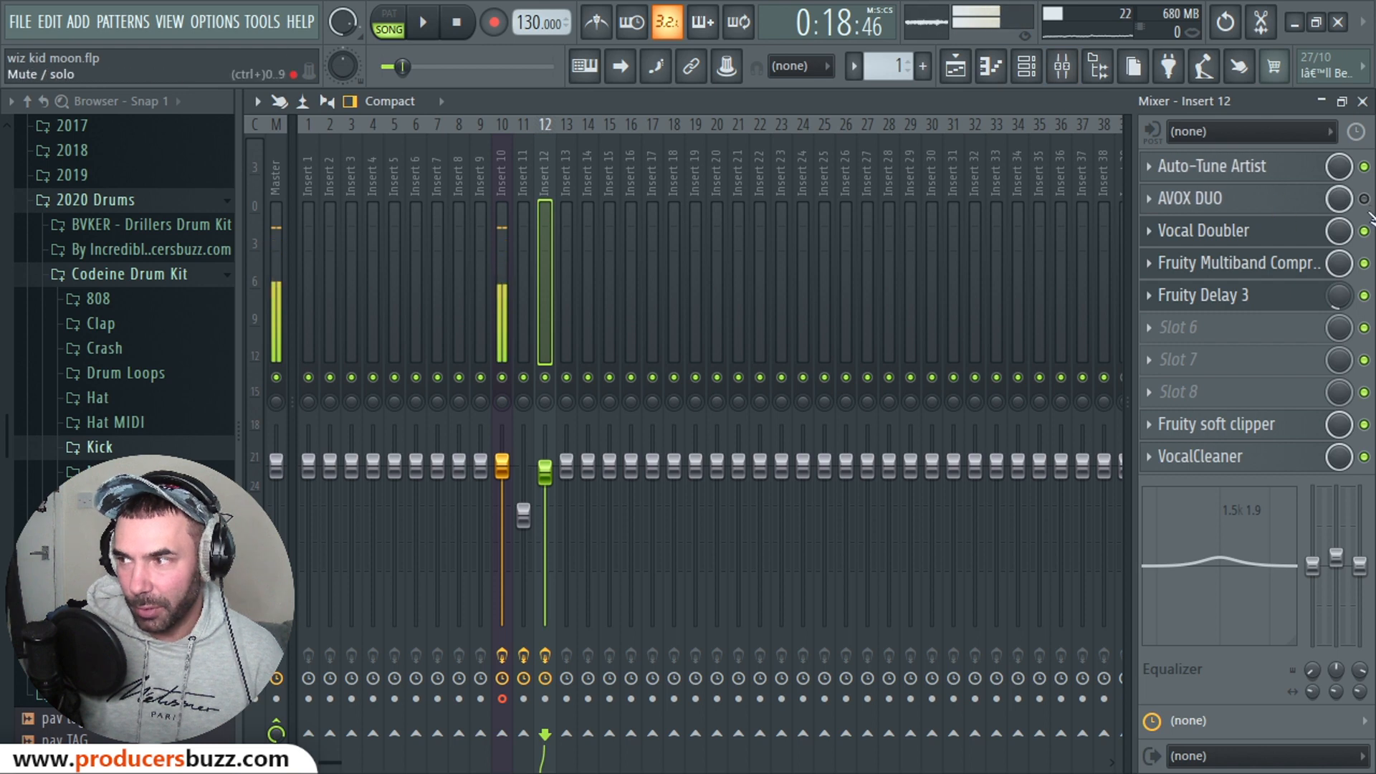
pyautogui.click(1362, 101)
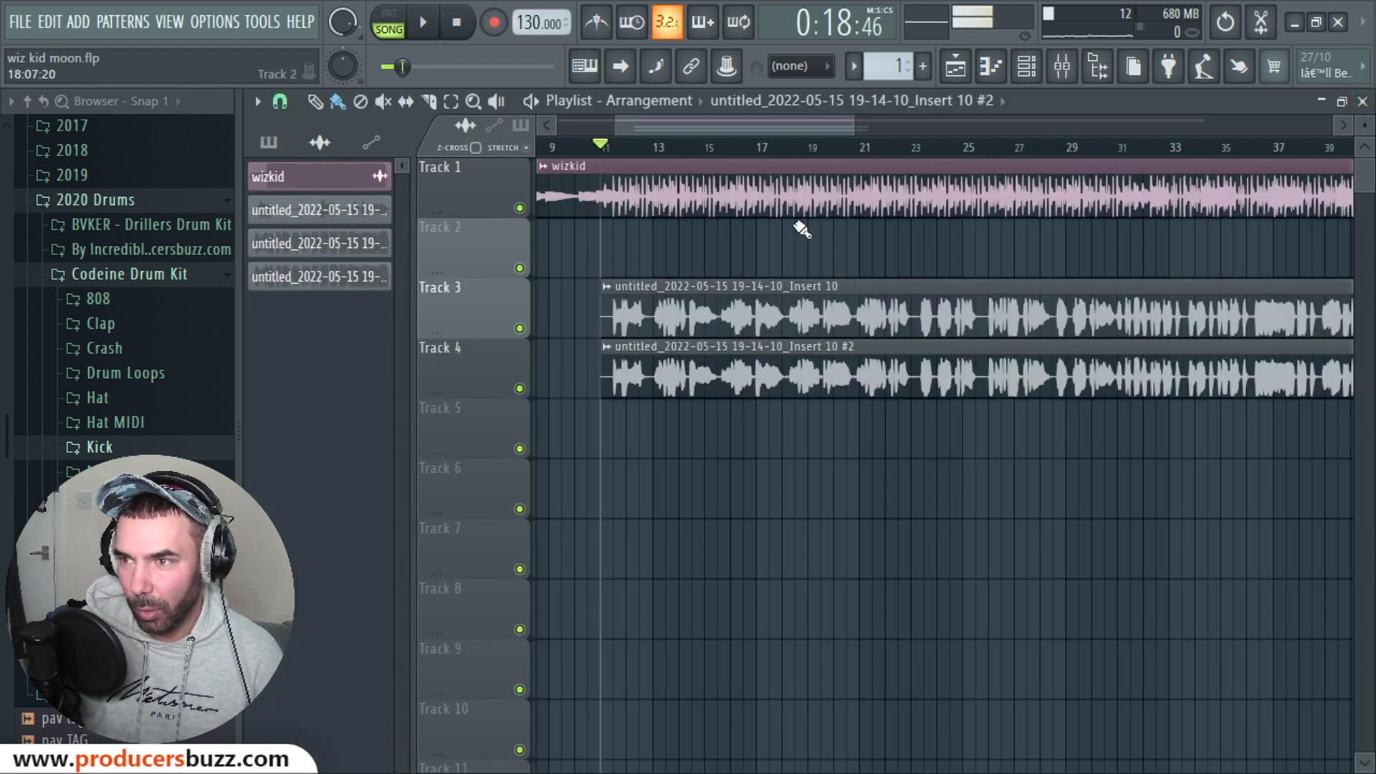
pyautogui.press('space')
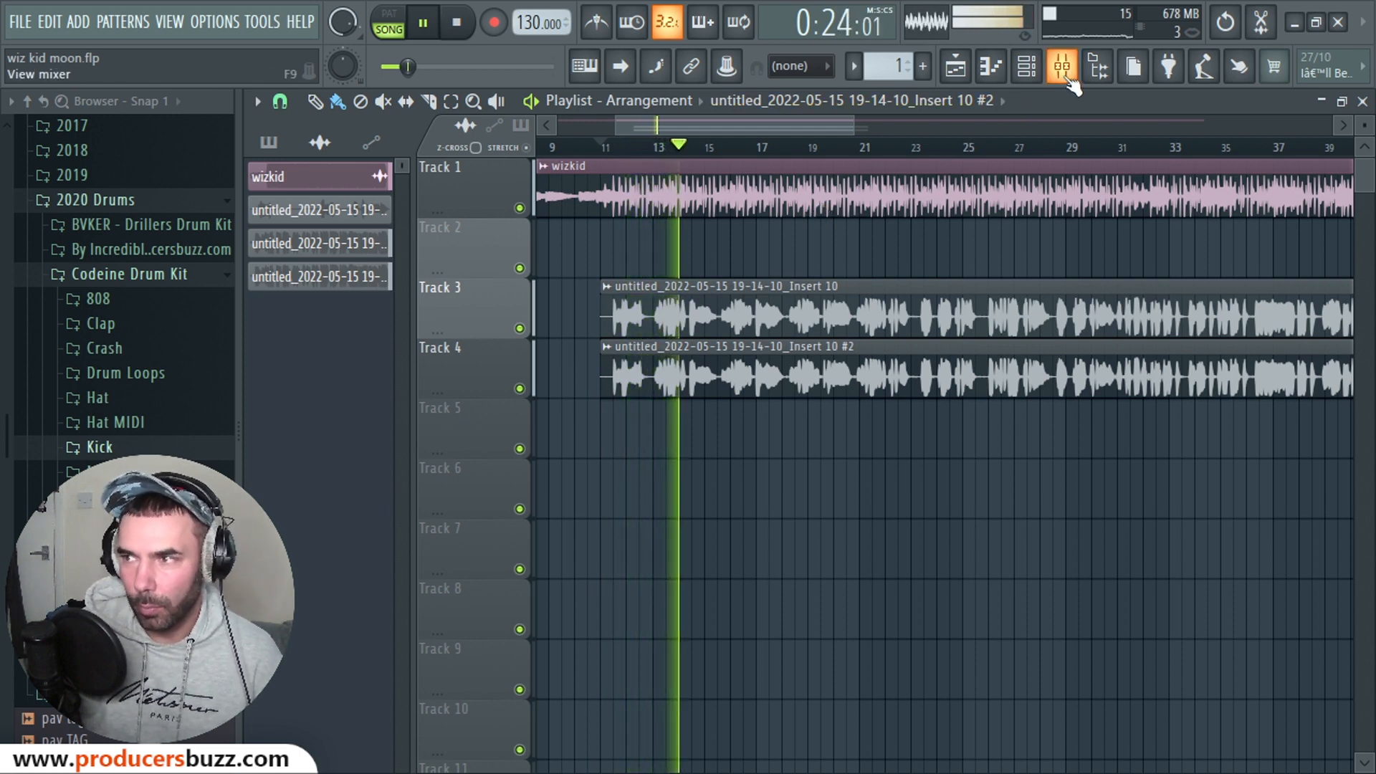
pyautogui.press('space')
# Step: Mute the wizkid beat on Track 1, replay the vocals from bar 11, and reopen the mixer
pyautogui.click(519, 207)
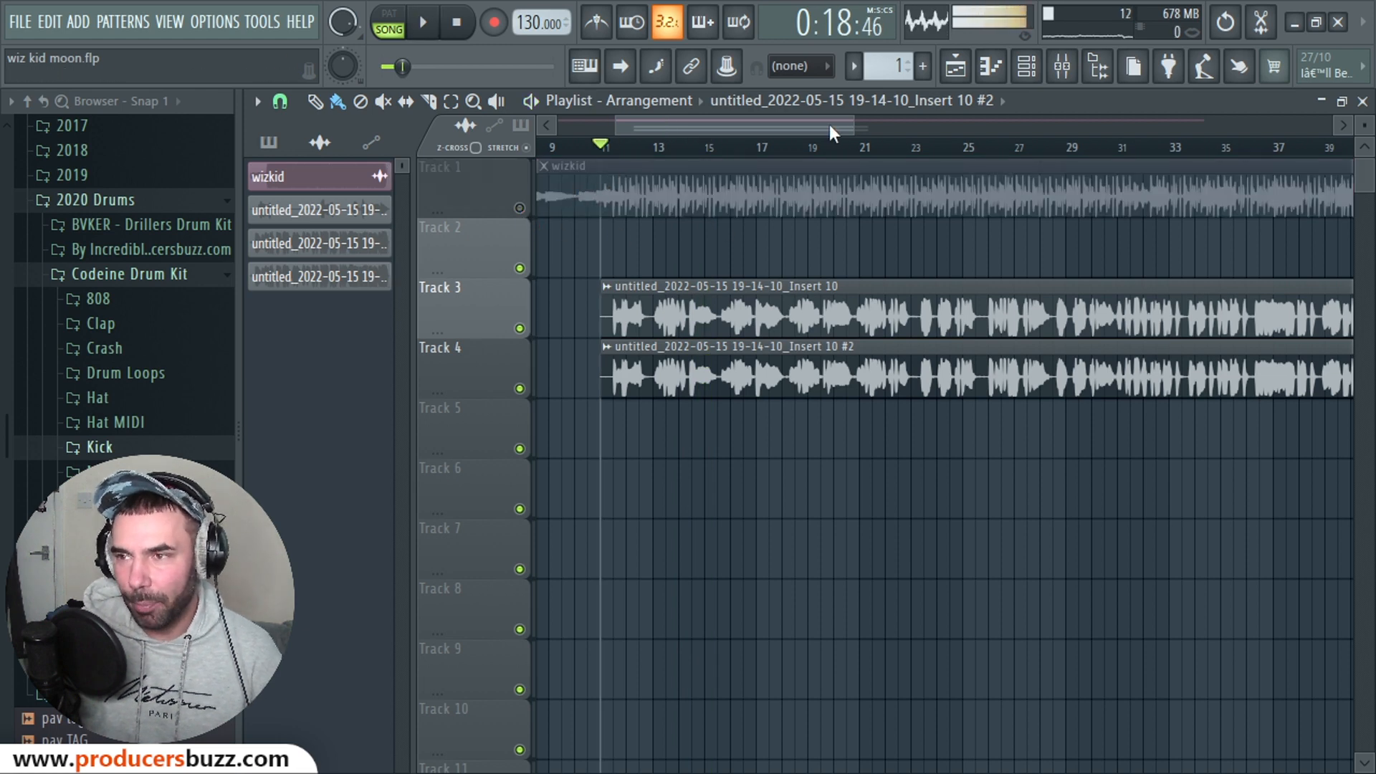
pyautogui.moveTo(854, 126); pyautogui.dragTo(713, 125)
pyautogui.press('space')
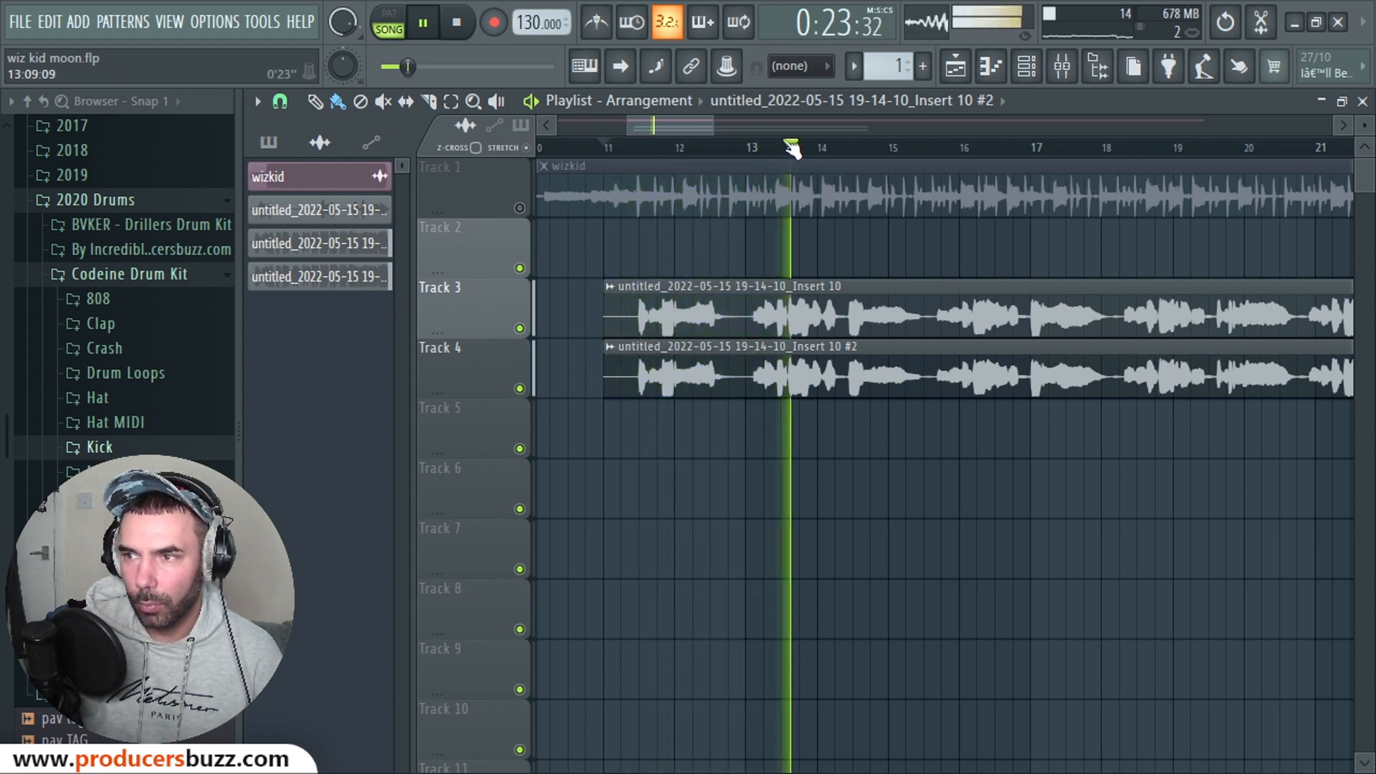
pyautogui.press('space')
pyautogui.click(1064, 71)
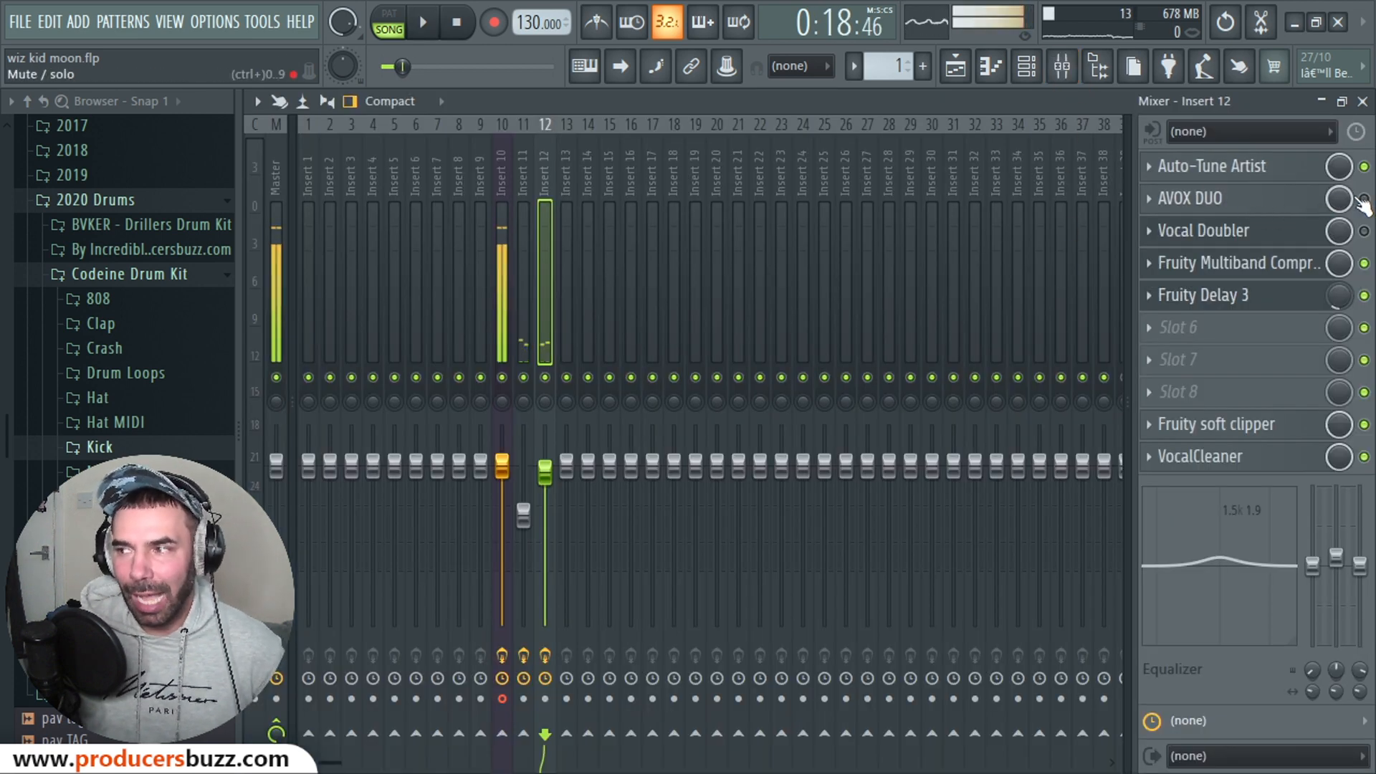
# Step: Open AVOX DUO on Insert 12 and switch its vocal range from Baritone/Bass to Alto/Tenor
pyautogui.click(1304, 199)
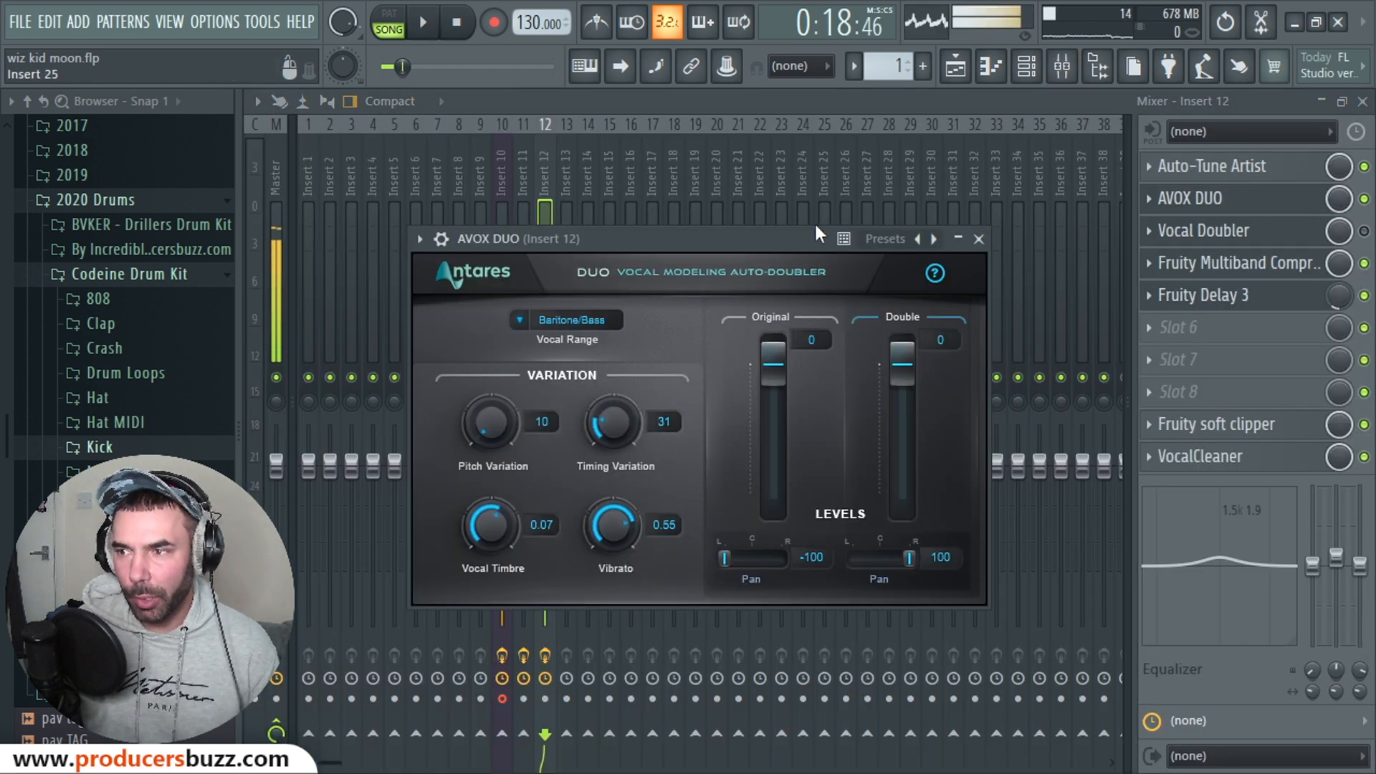
pyautogui.moveTo(814, 226); pyautogui.dragTo(810, 192)
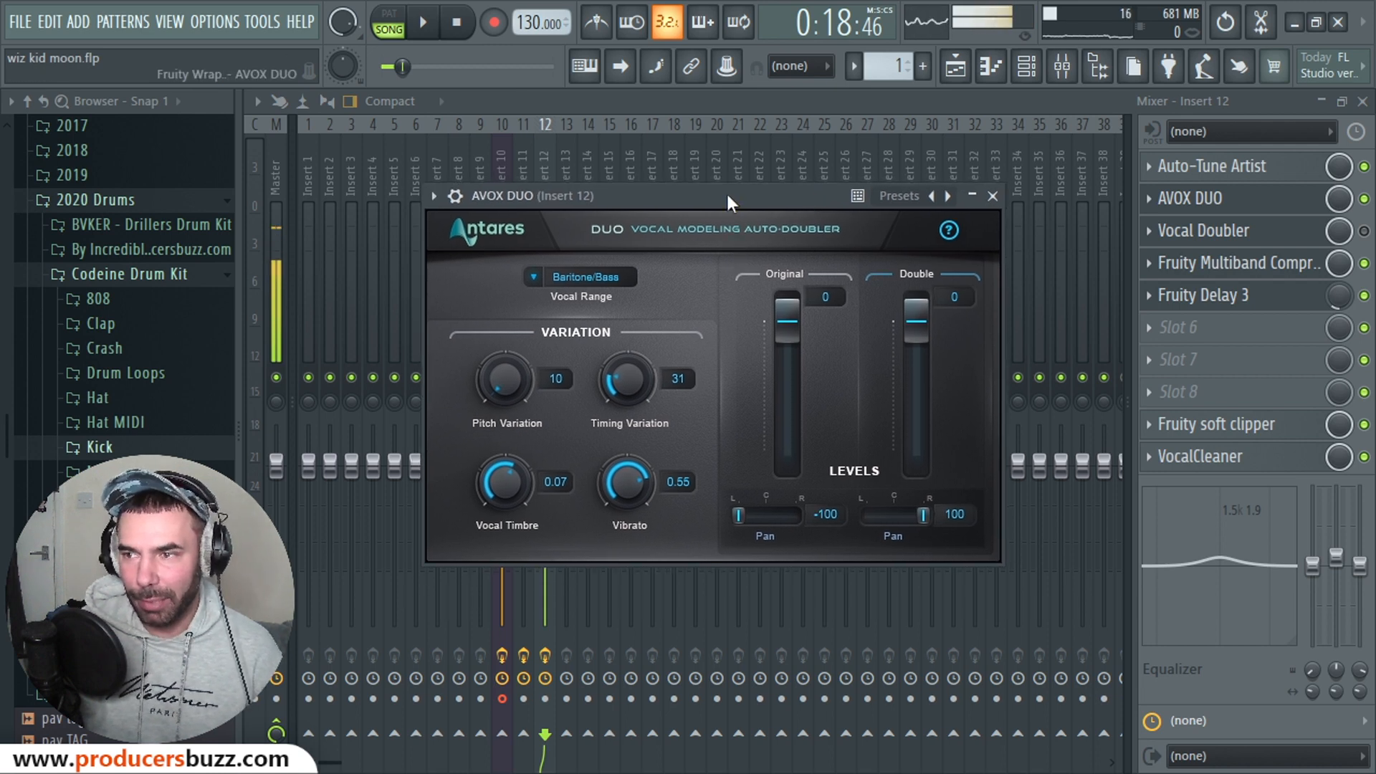
pyautogui.moveTo(728, 195); pyautogui.dragTo(754, 176)
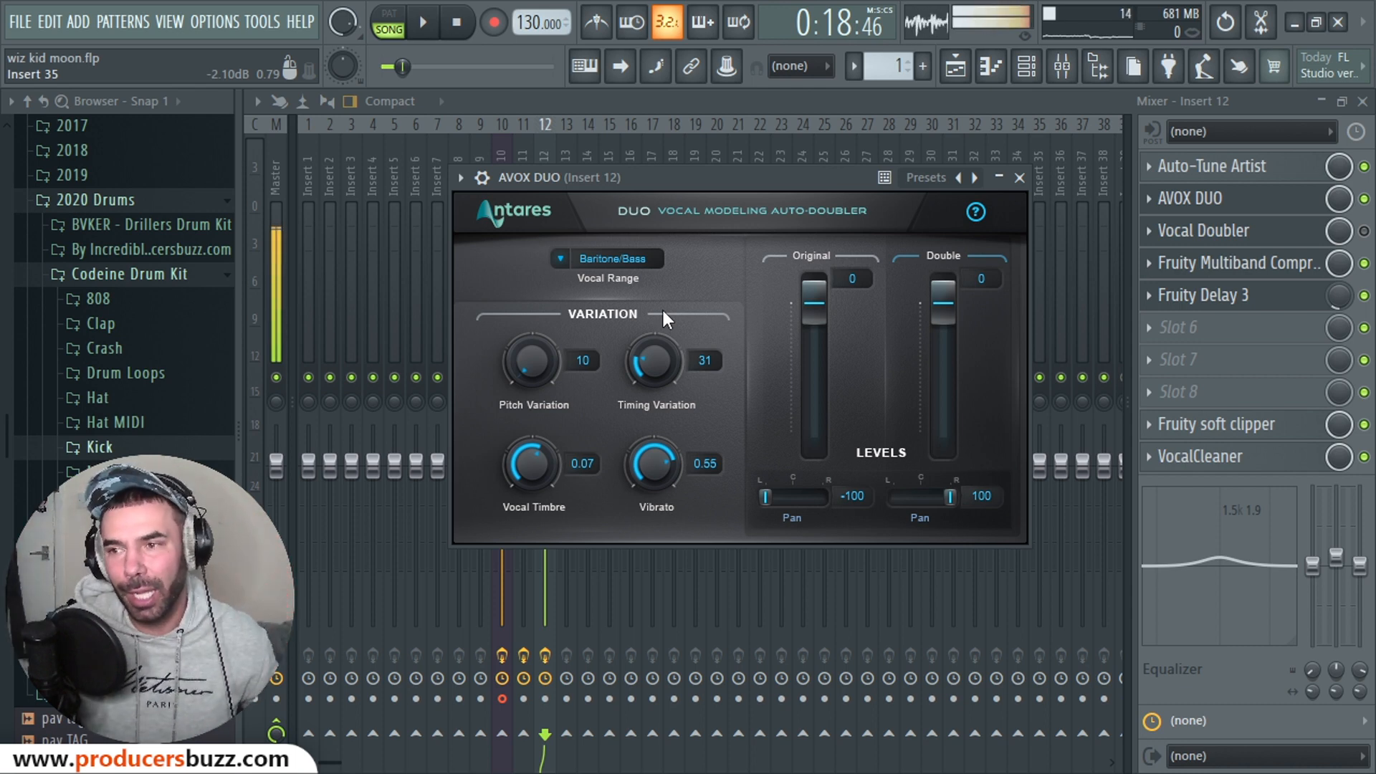
pyautogui.click(595, 257)
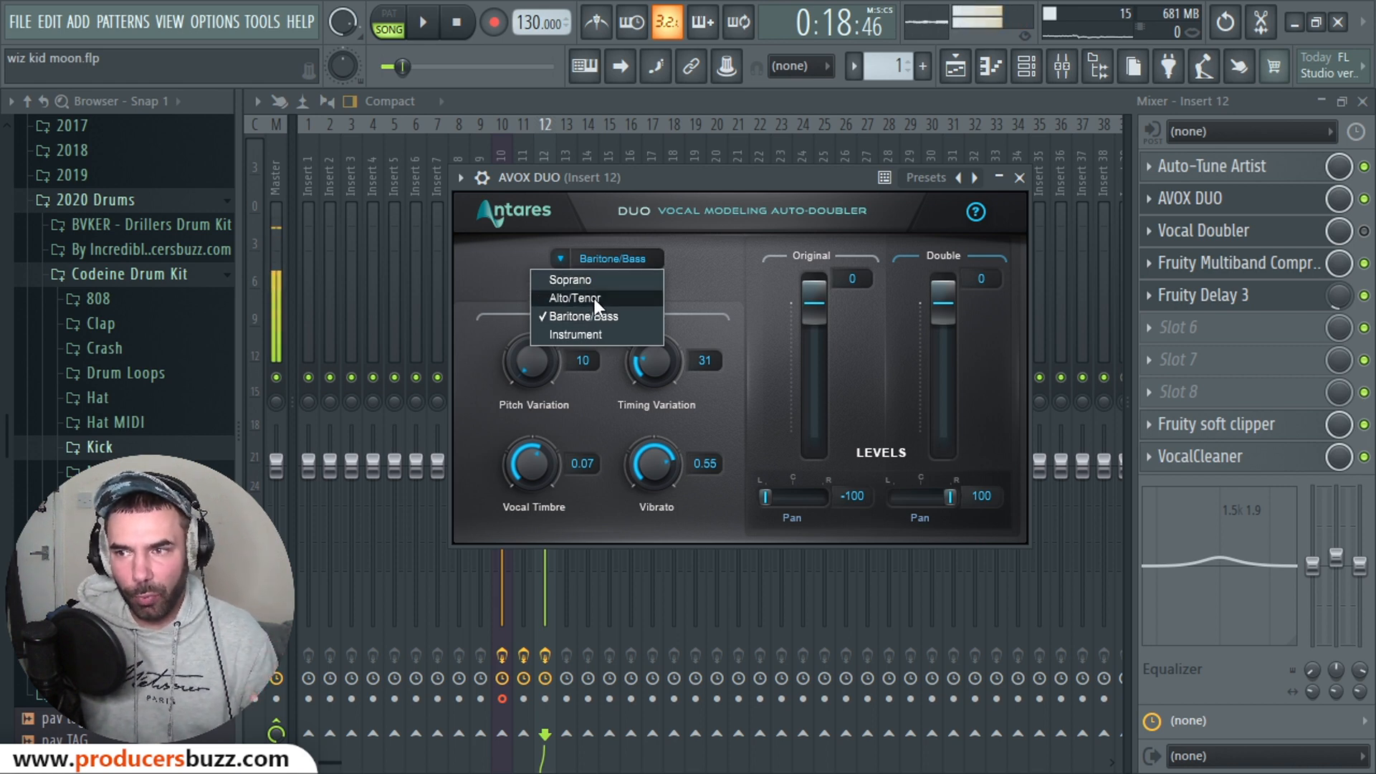
pyautogui.click(595, 298)
pyautogui.click(642, 267)
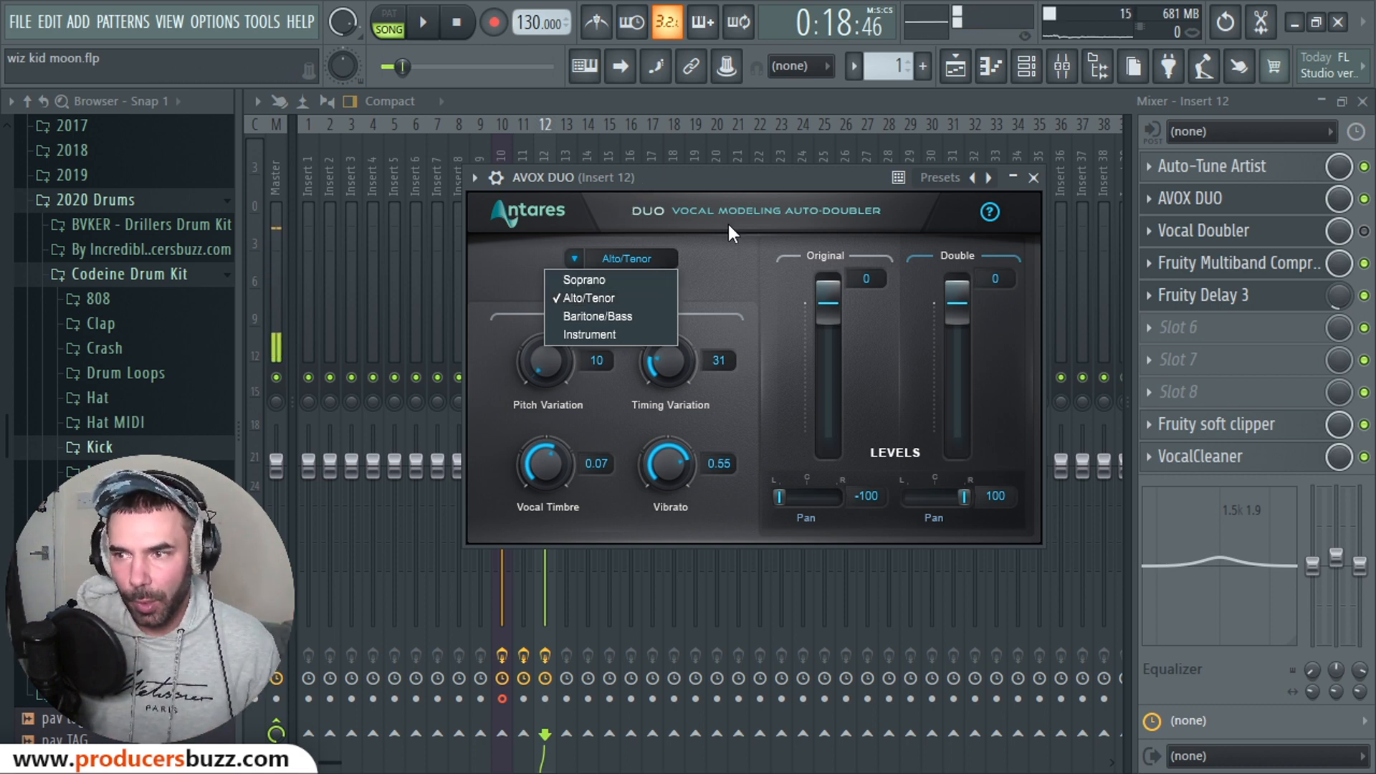
# Step: Open Vocal Doubler on Insert 12, dismiss the leftover vocal range list, and position its window
pyautogui.click(1204, 233)
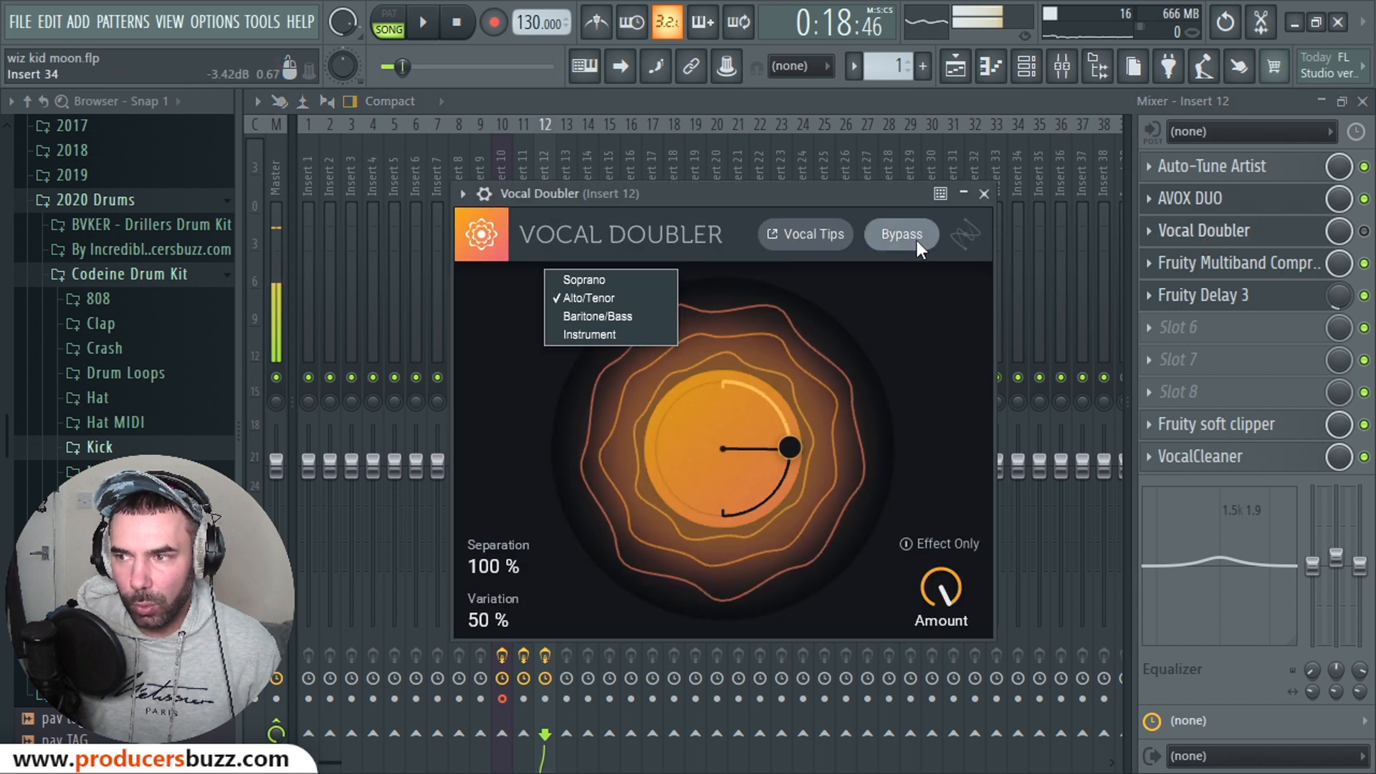
pyautogui.moveTo(724, 200)
pyautogui.mouseDown()
pyautogui.moveTo(634, 184)
pyautogui.moveTo(720, 181)
pyautogui.mouseUp()
pyautogui.click(600, 295)
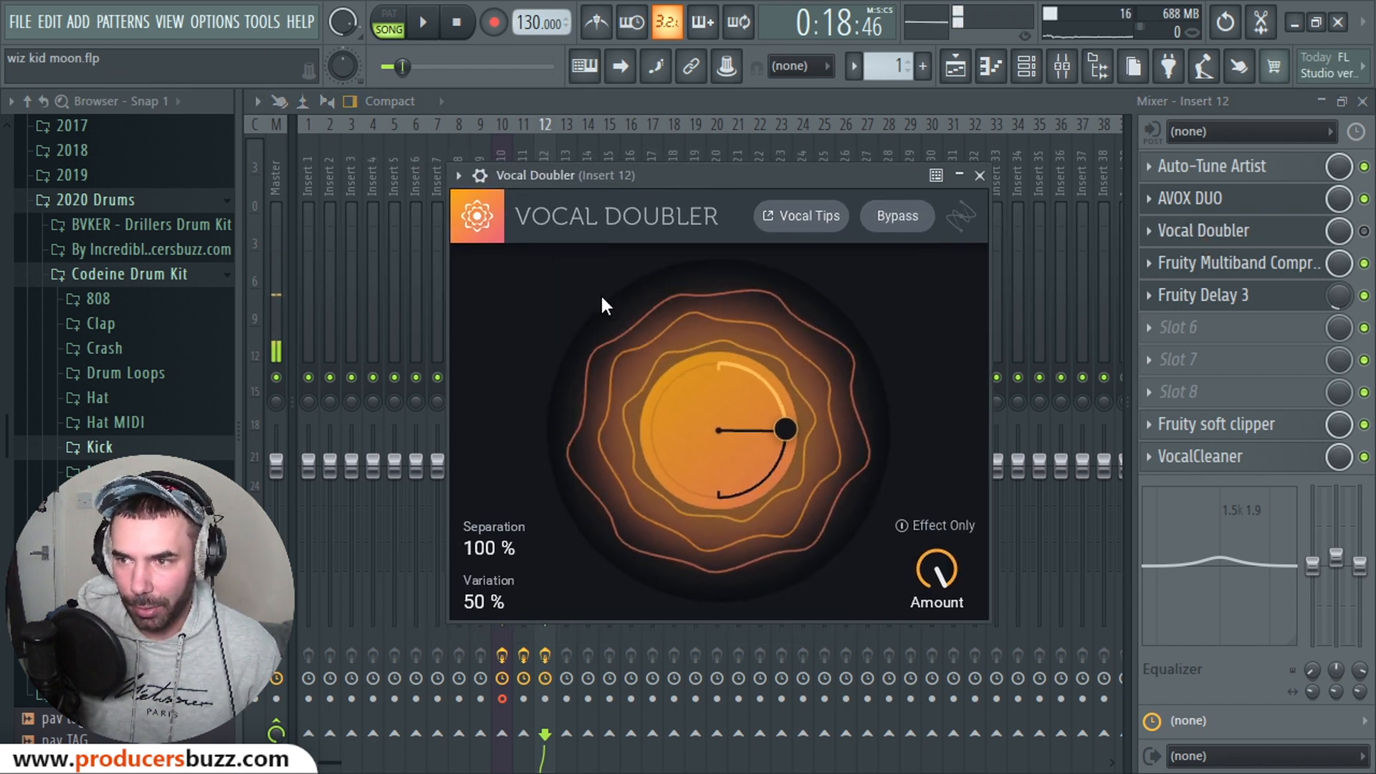
pyautogui.moveTo(700, 184); pyautogui.dragTo(712, 184)
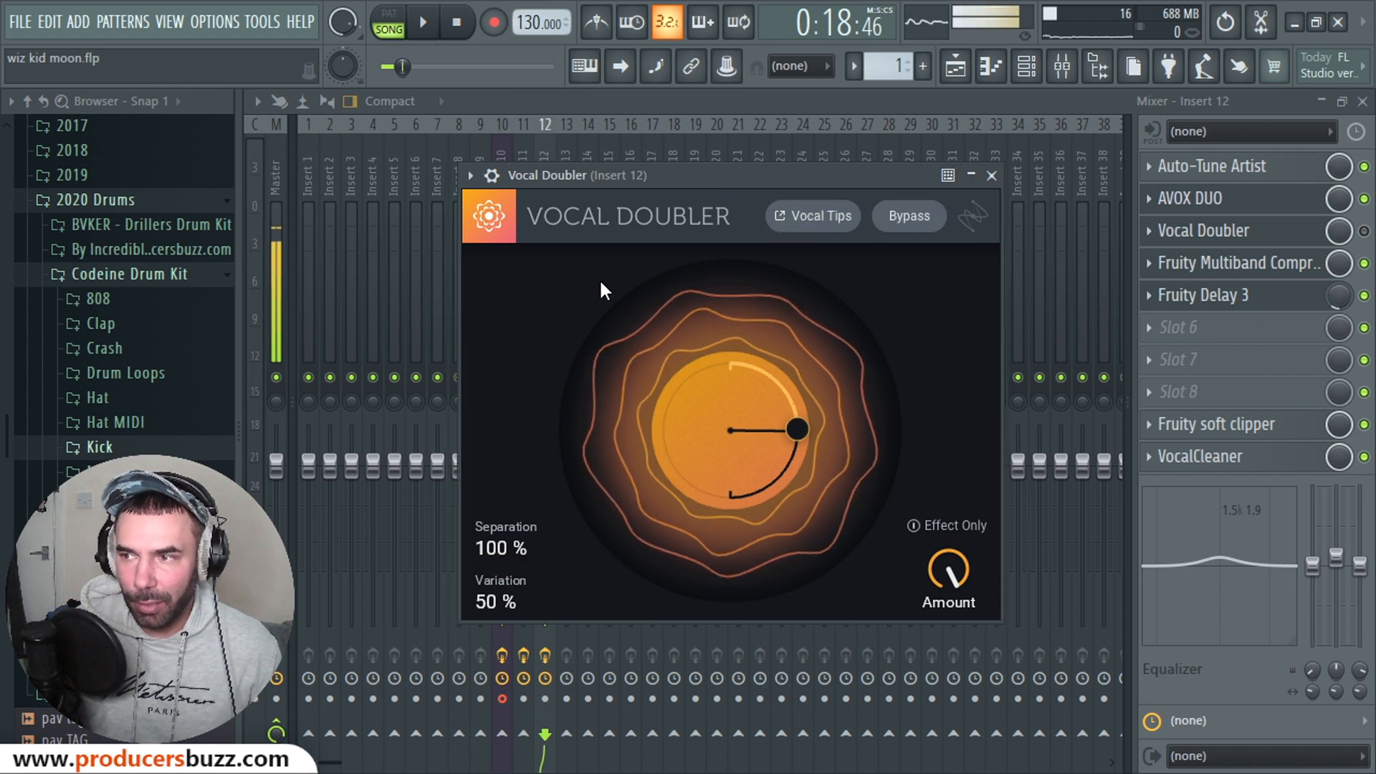
# Step: Check the plugin wrapper's settings, then raise Variation to 100% and close the window
pyautogui.moveTo(484, 212)
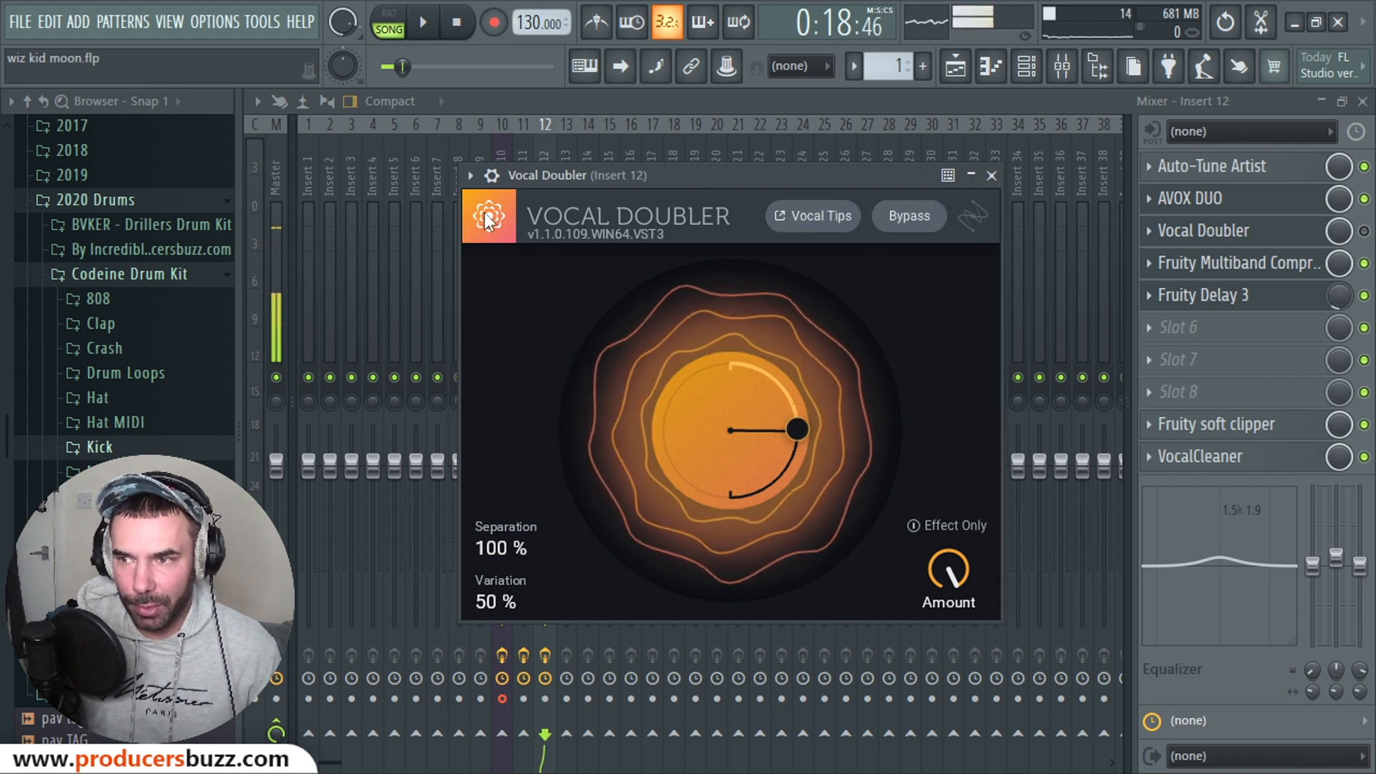
pyautogui.click(492, 177)
pyautogui.click(535, 216)
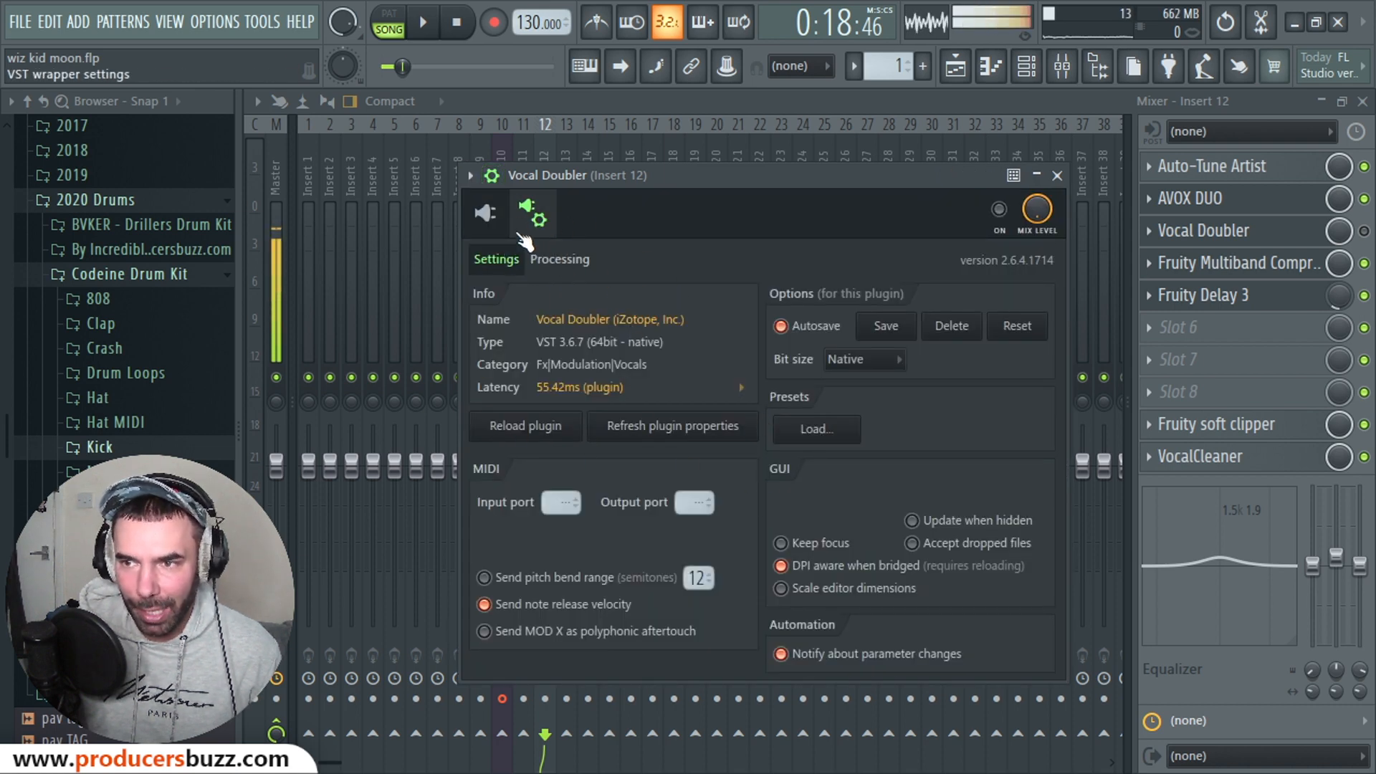
pyautogui.click(486, 212)
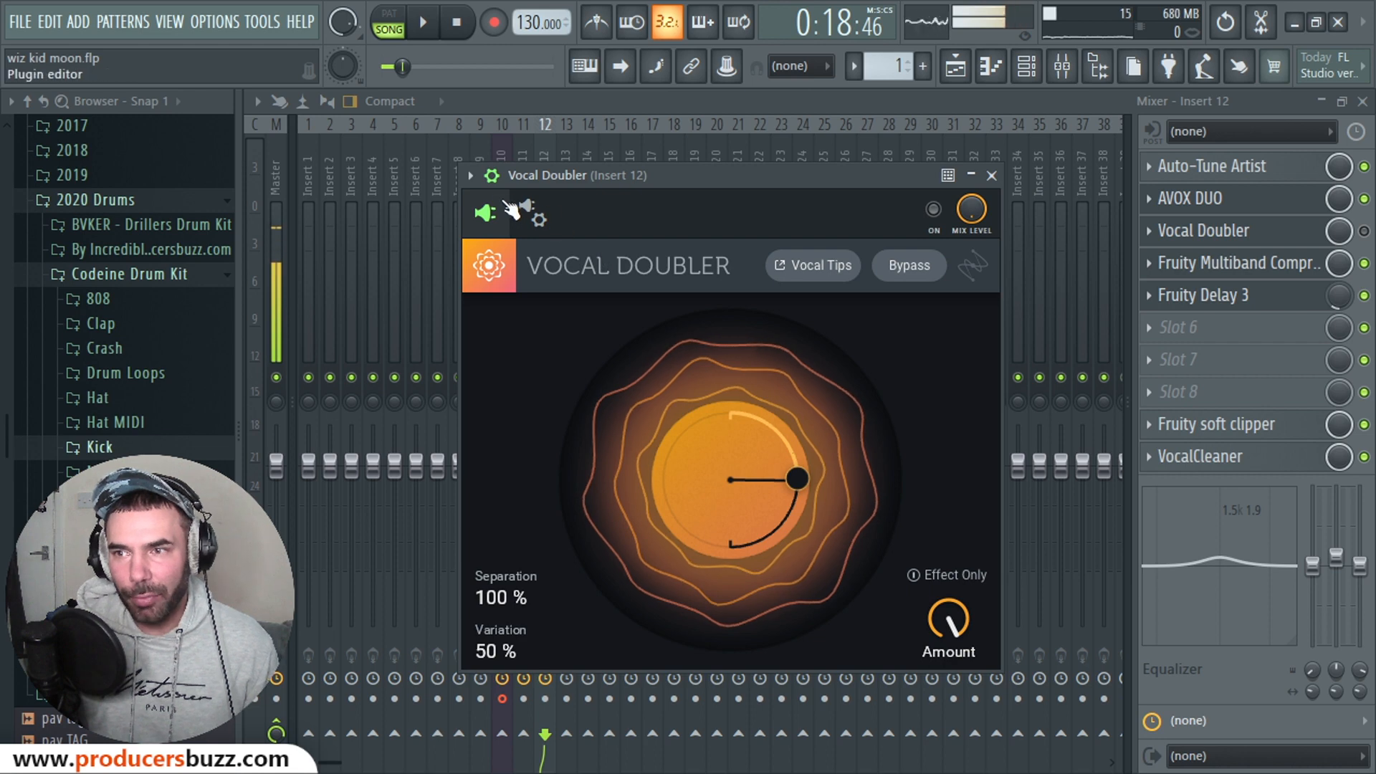
pyautogui.click(492, 176)
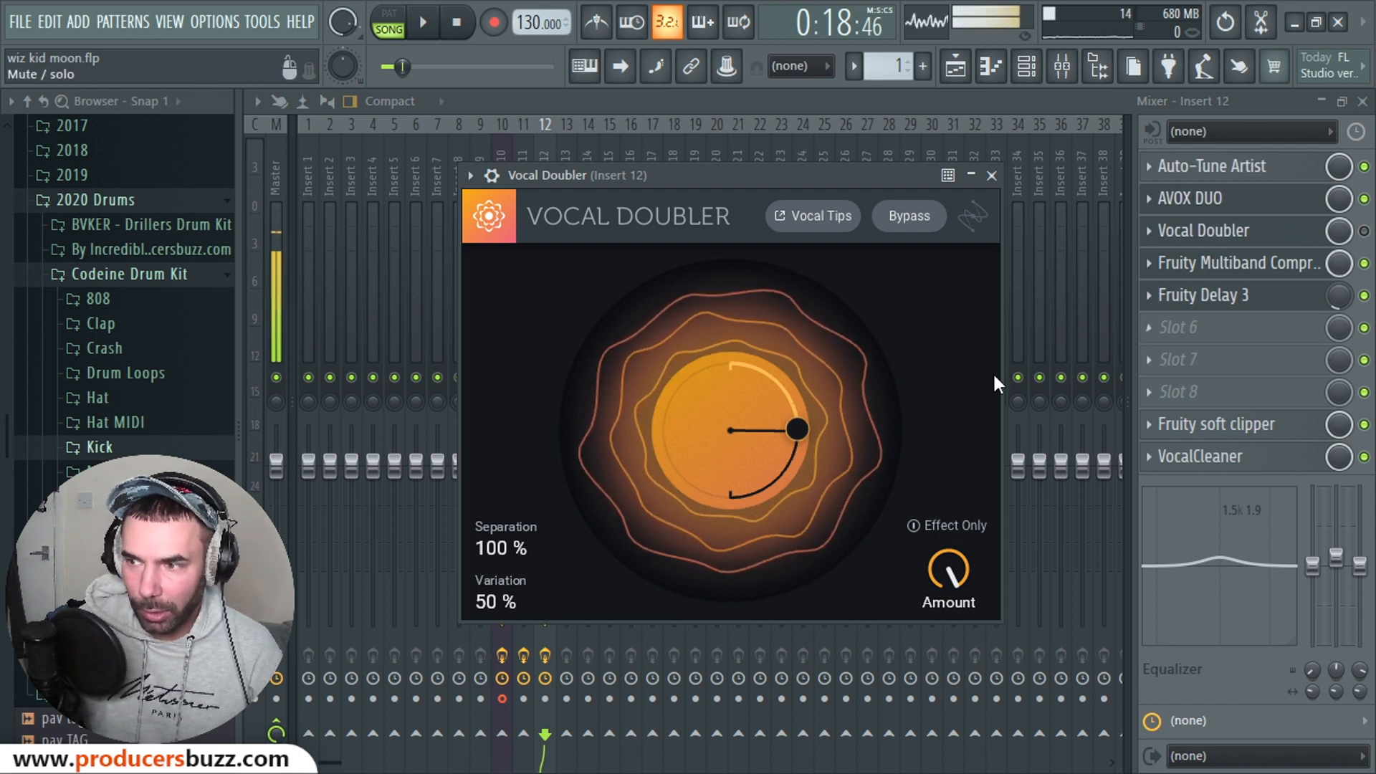
pyautogui.moveTo(797, 429); pyautogui.dragTo(719, 553)
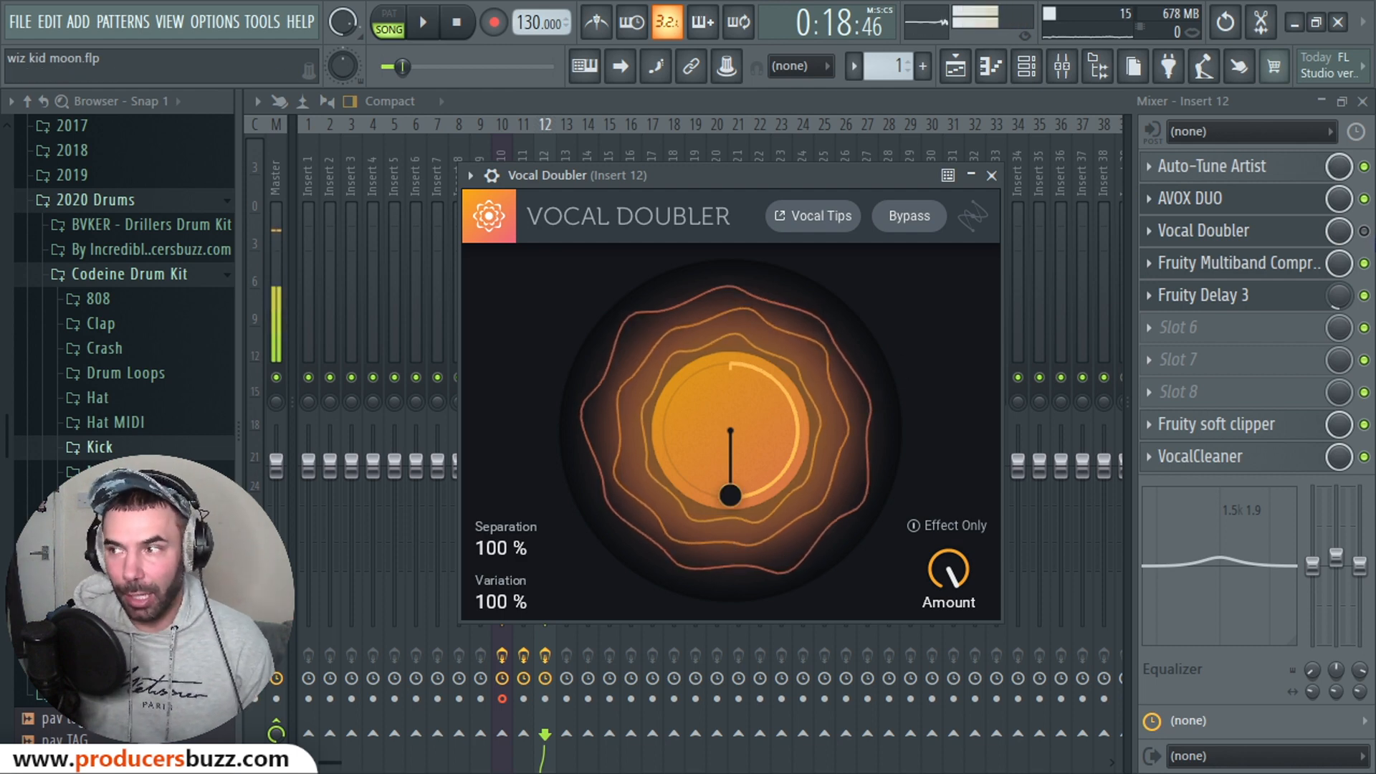
pyautogui.click(1242, 206)
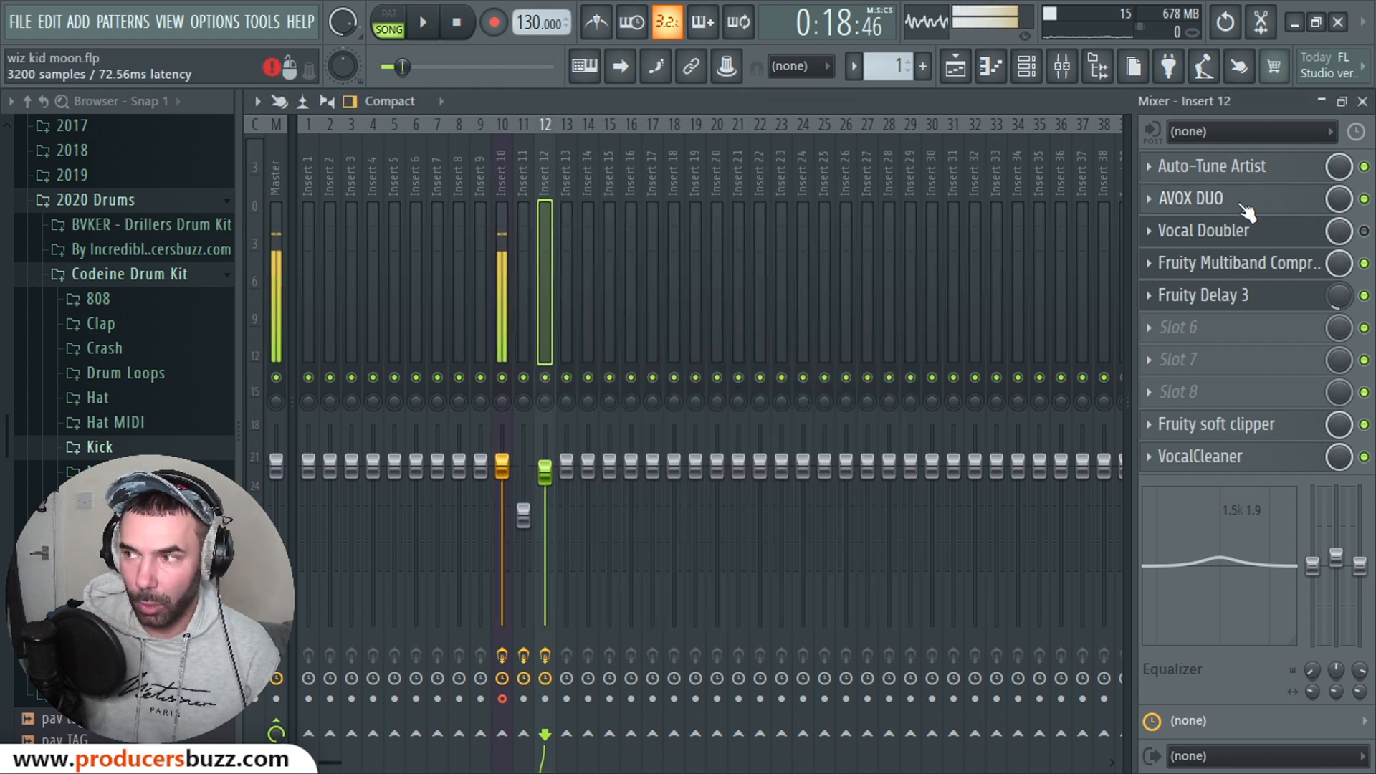
# Step: Open AVOX DUO, start playback, and bypass AVOX DUO mid-song to hear the vocal without it
pyautogui.moveTo(745, 178); pyautogui.dragTo(748, 197)
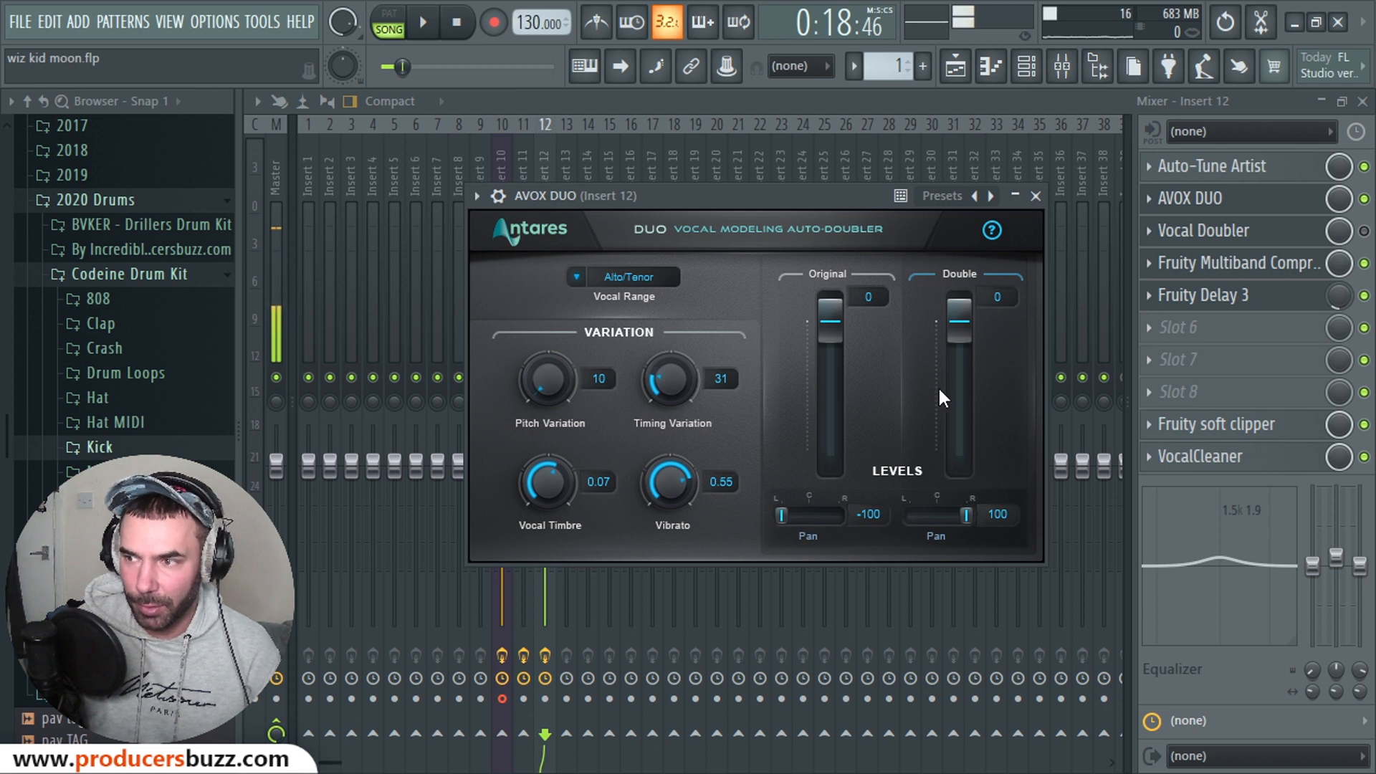
pyautogui.press('space')
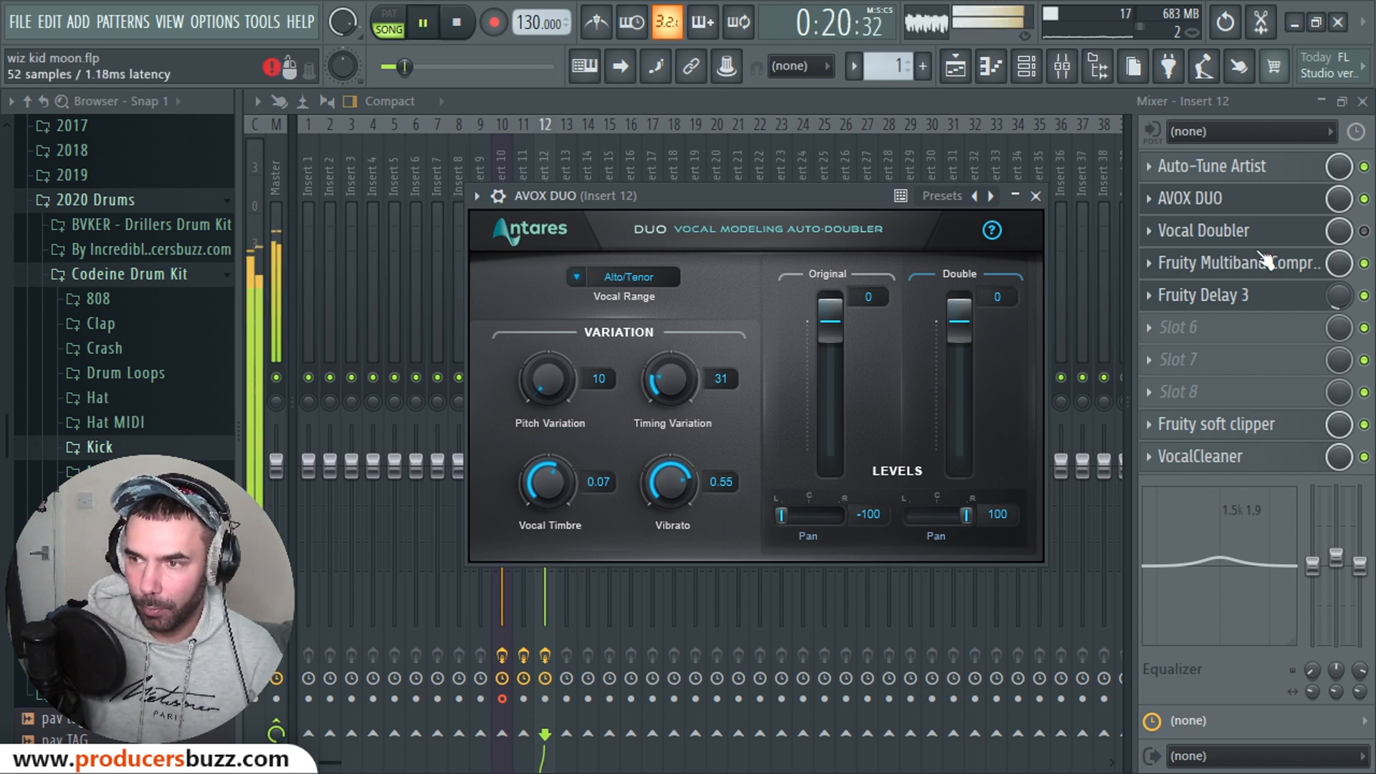
pyautogui.click(1364, 199)
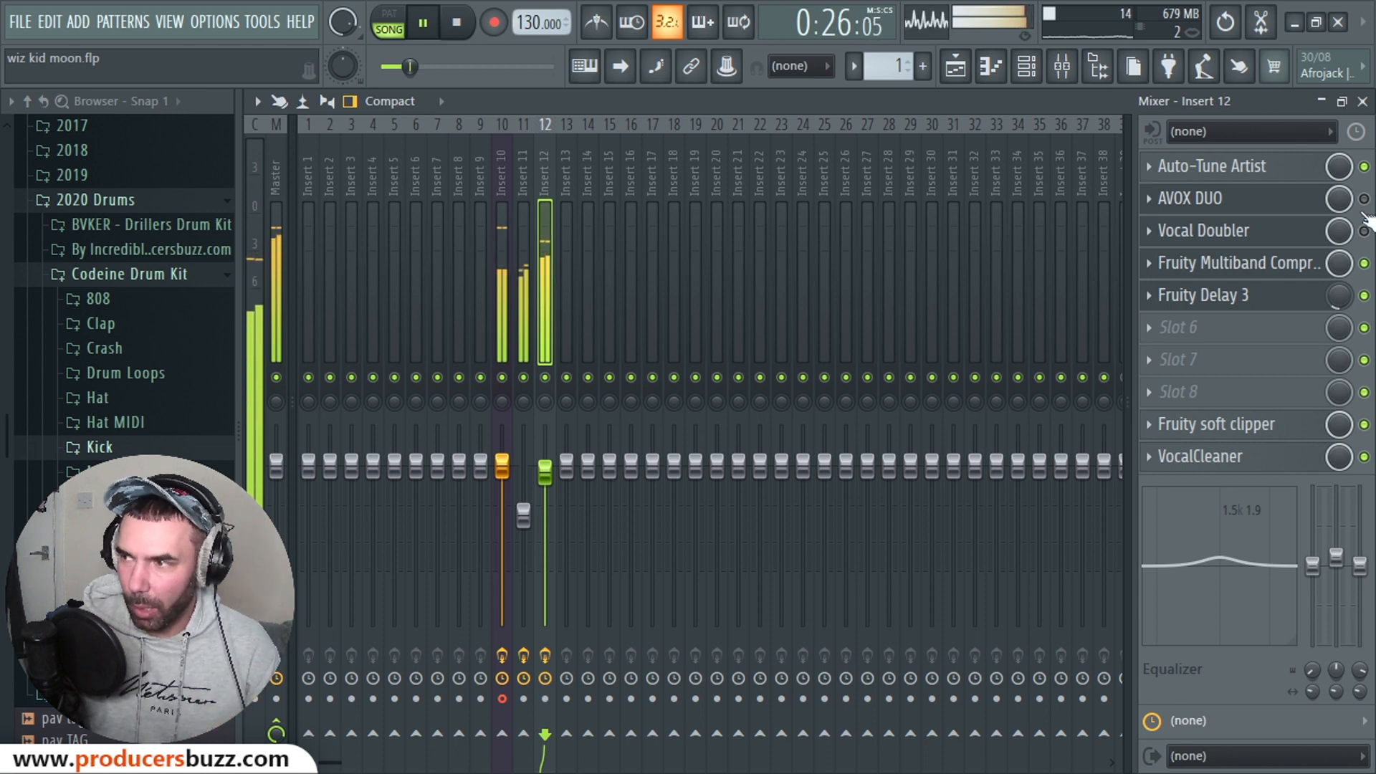
# Step: Swap the doublers so Vocal Doubler is active and AVOX DUO is bypassed, stopping playback
pyautogui.click(1364, 200)
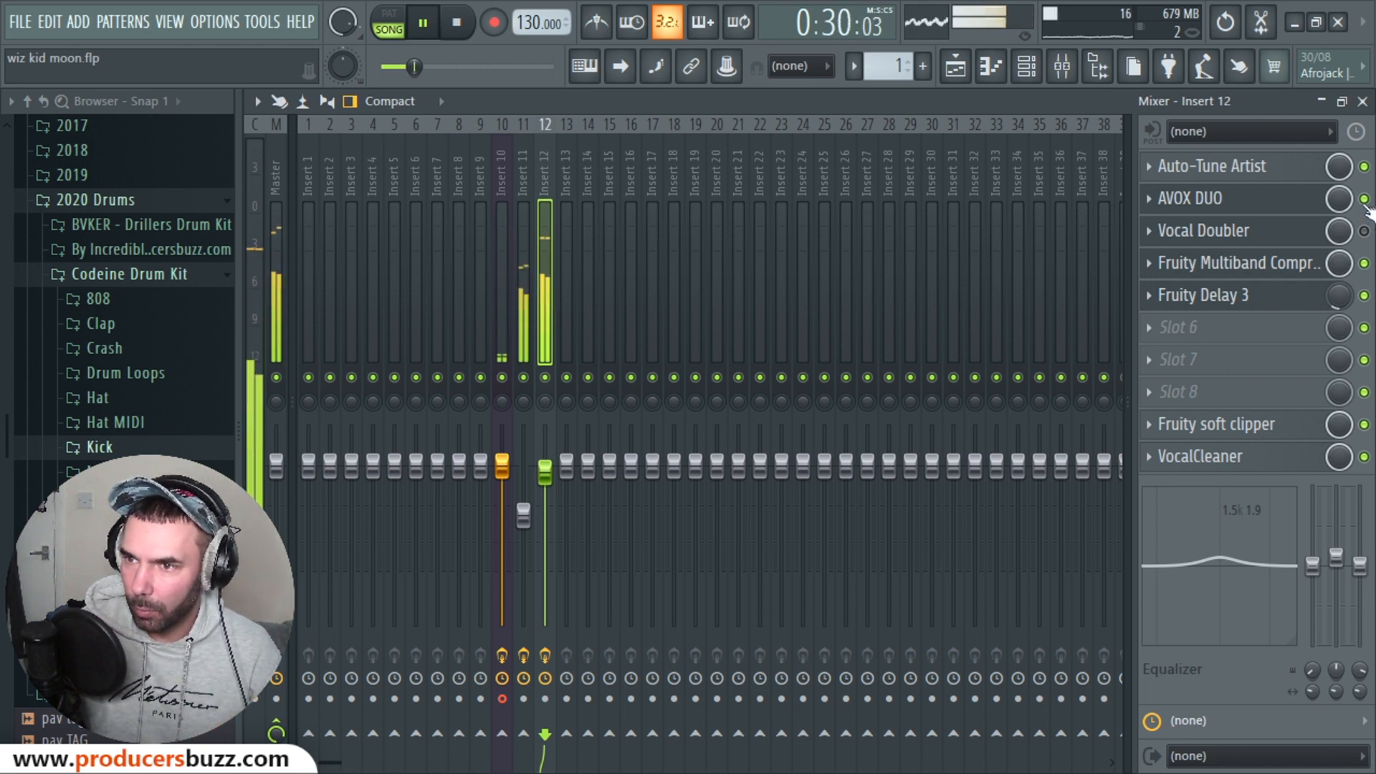
pyautogui.click(1364, 231)
pyautogui.press('space')
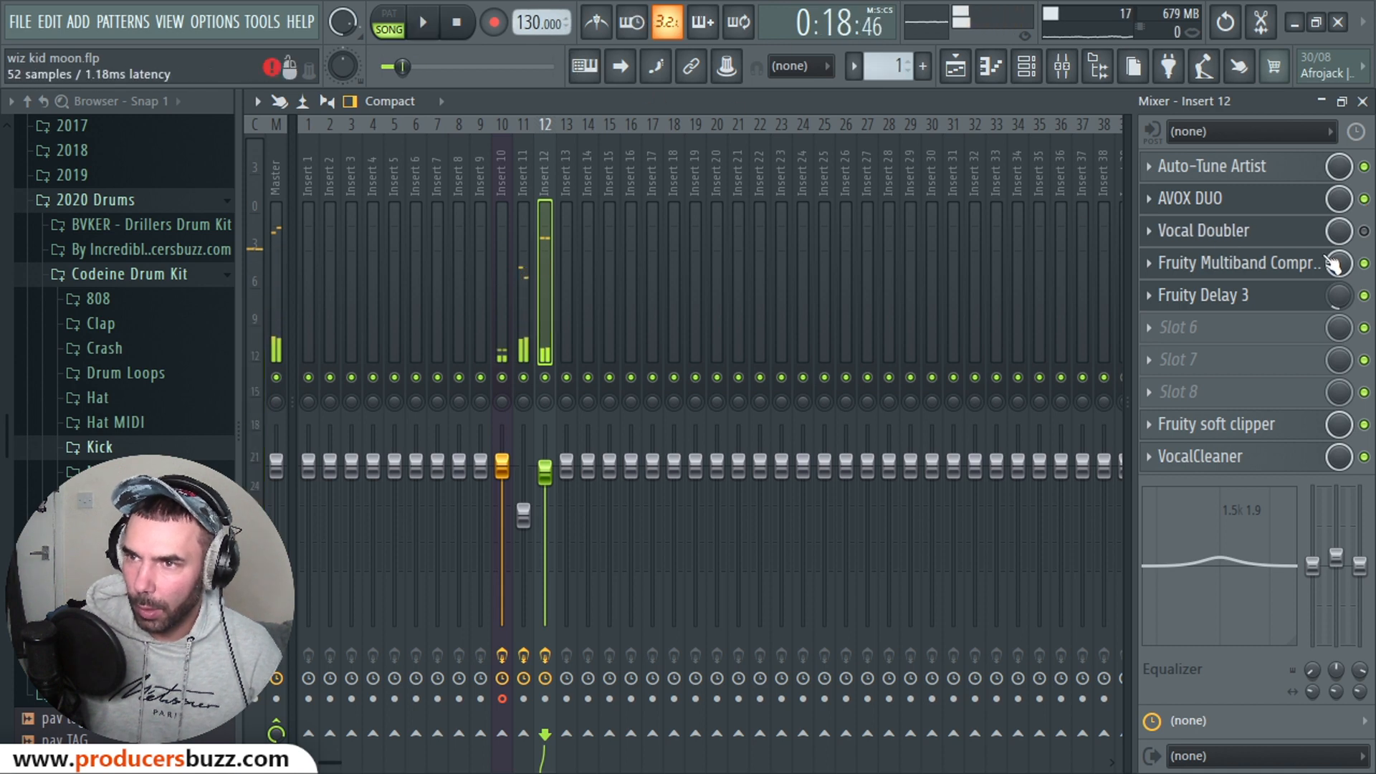
pyautogui.click(1364, 230)
pyautogui.click(1363, 199)
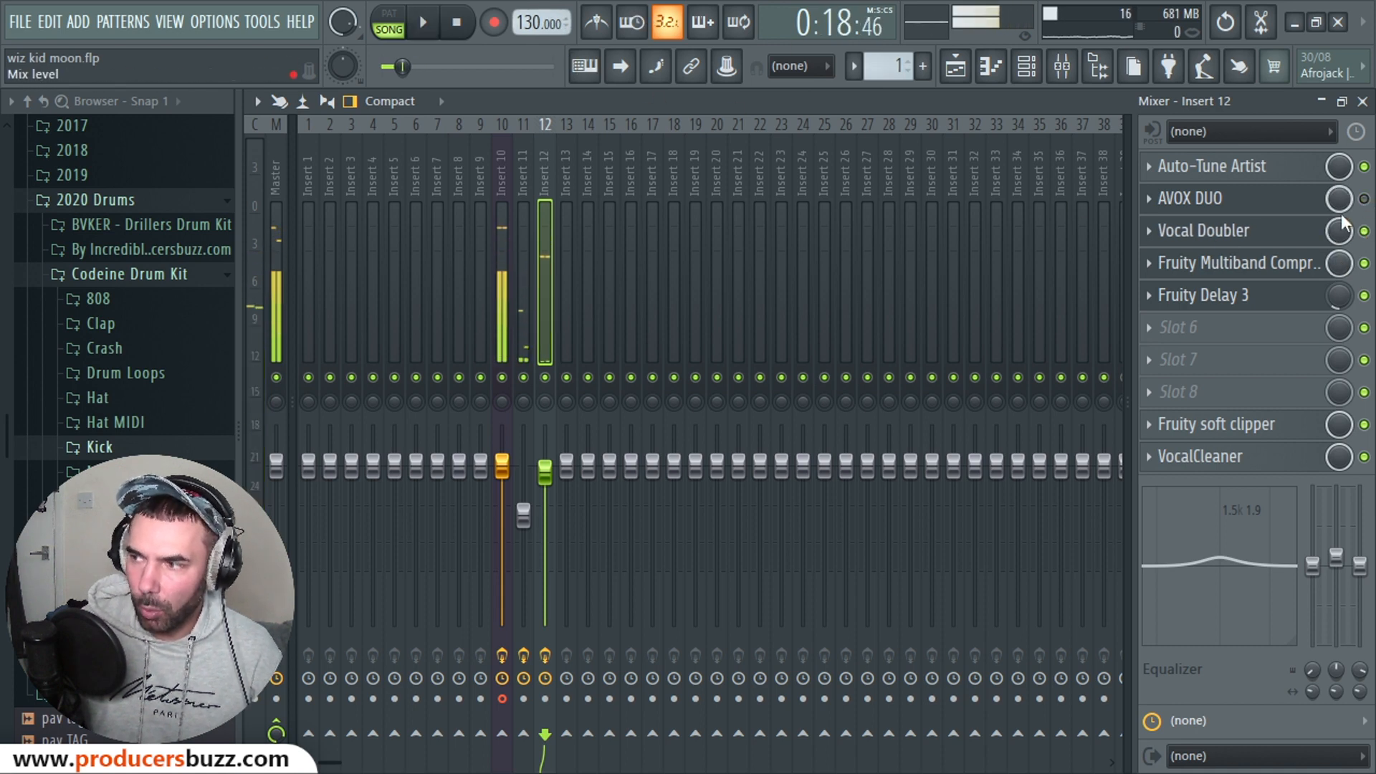
# Step: Open the Vocal Doubler window and play the vocal through Vocal Doubler alone
pyautogui.click(1227, 241)
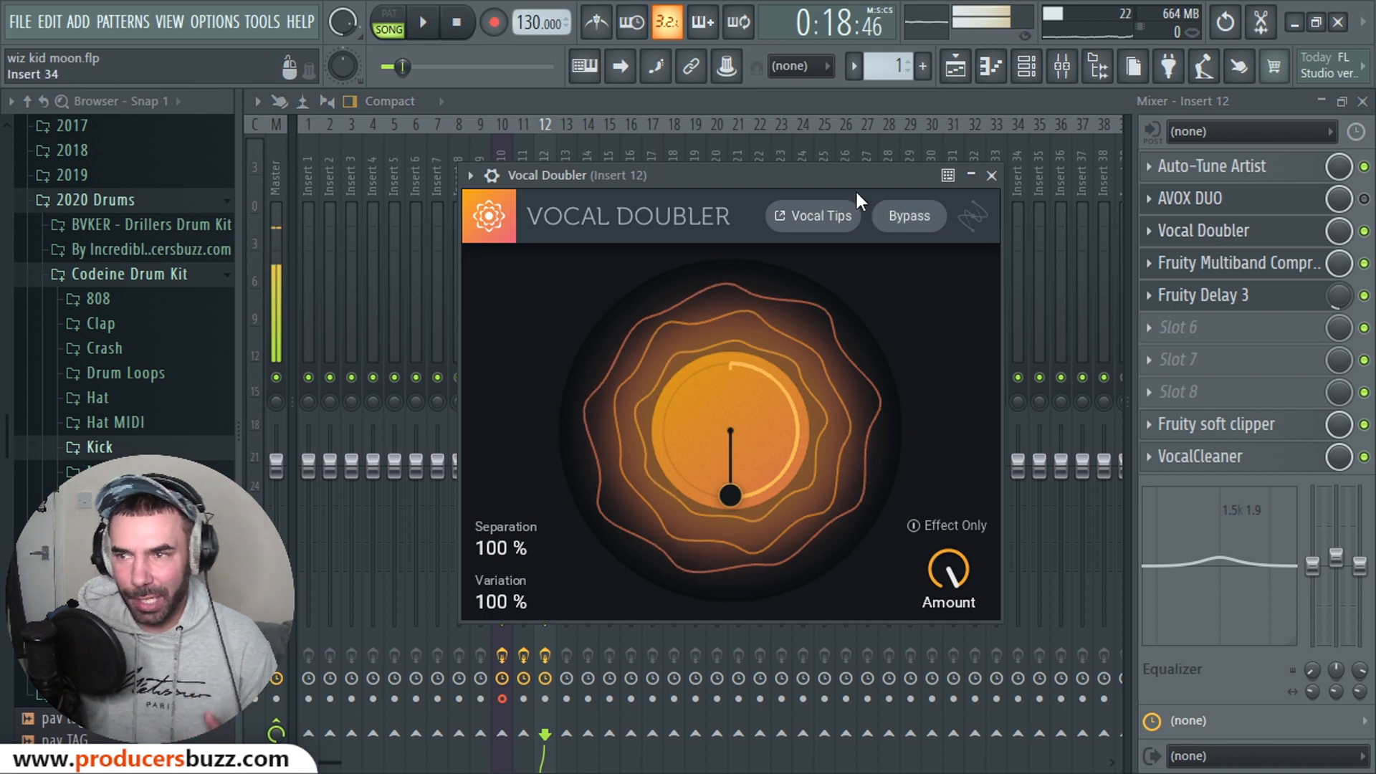
pyautogui.moveTo(774, 167); pyautogui.dragTo(778, 164)
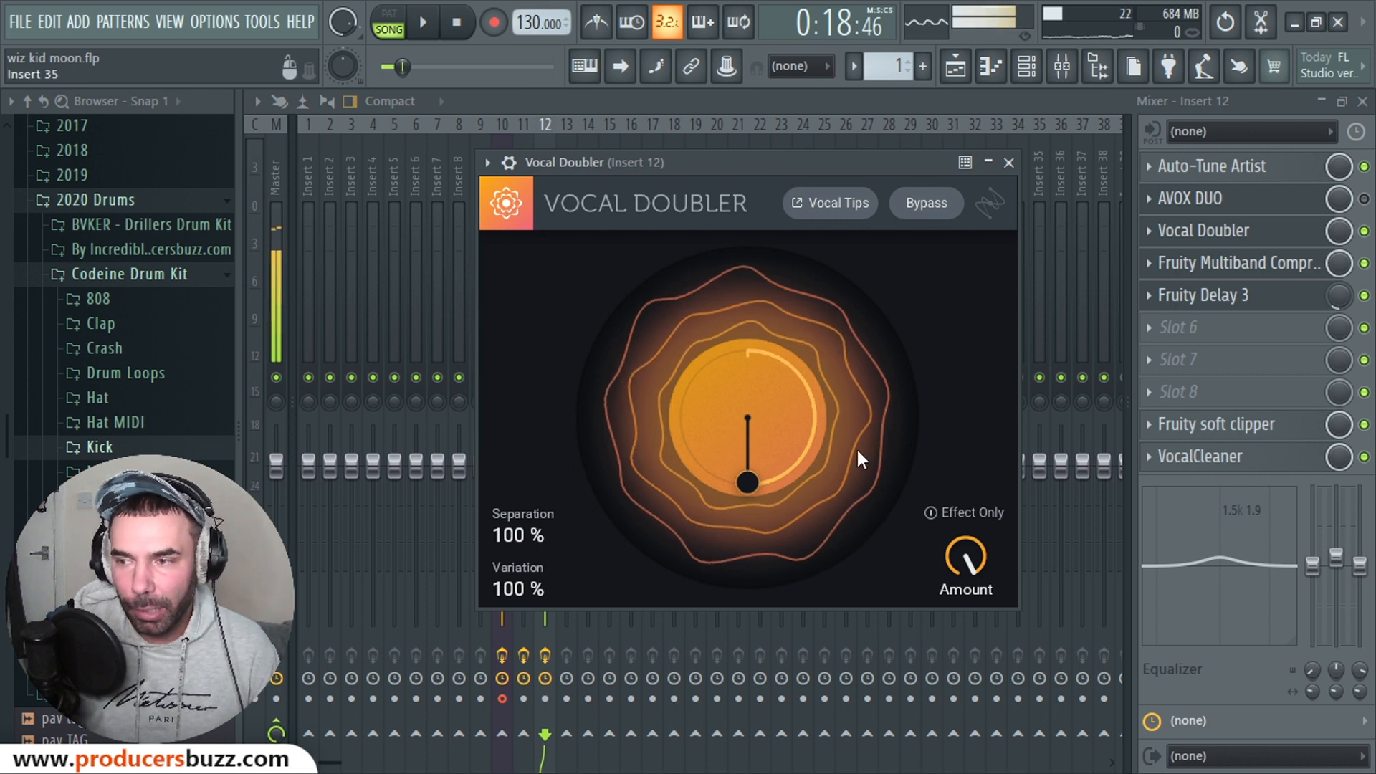
pyautogui.press('space')
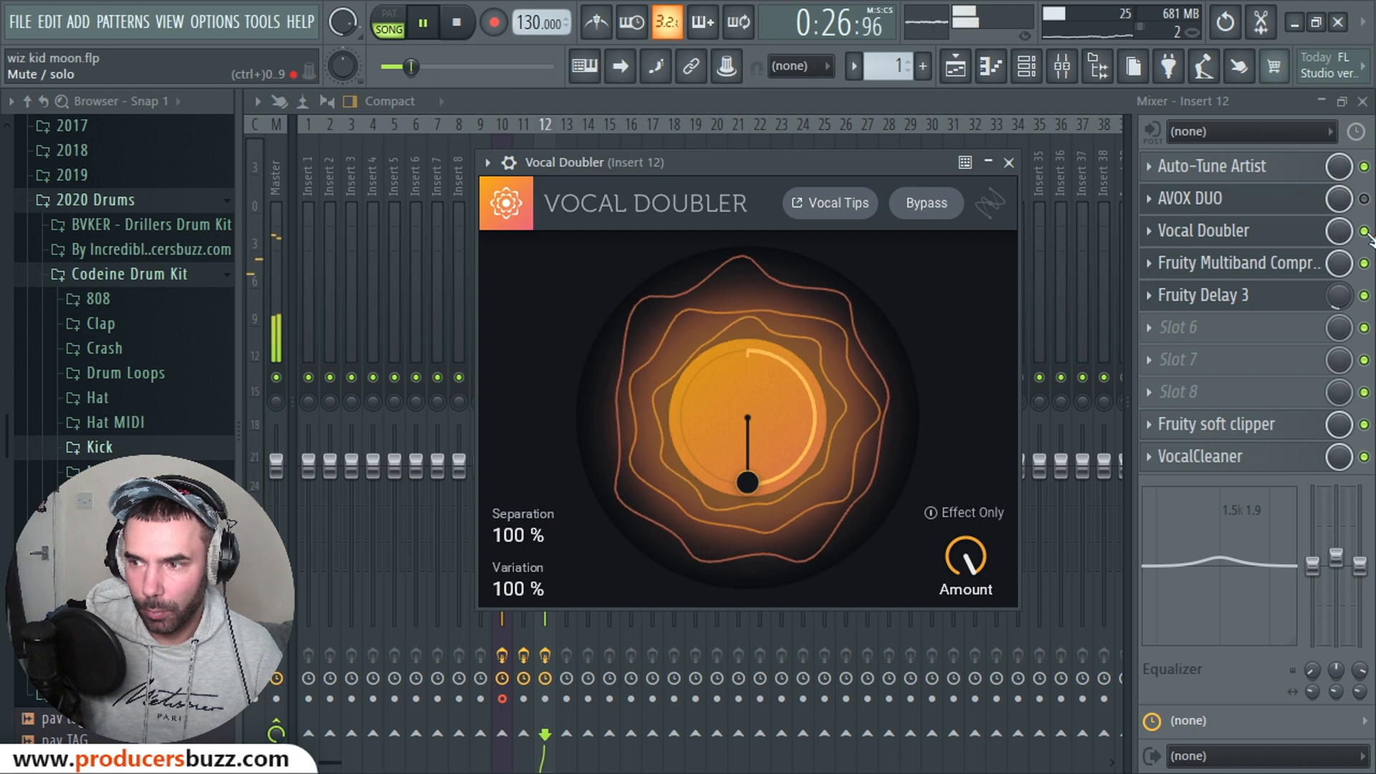
pyautogui.press('space')
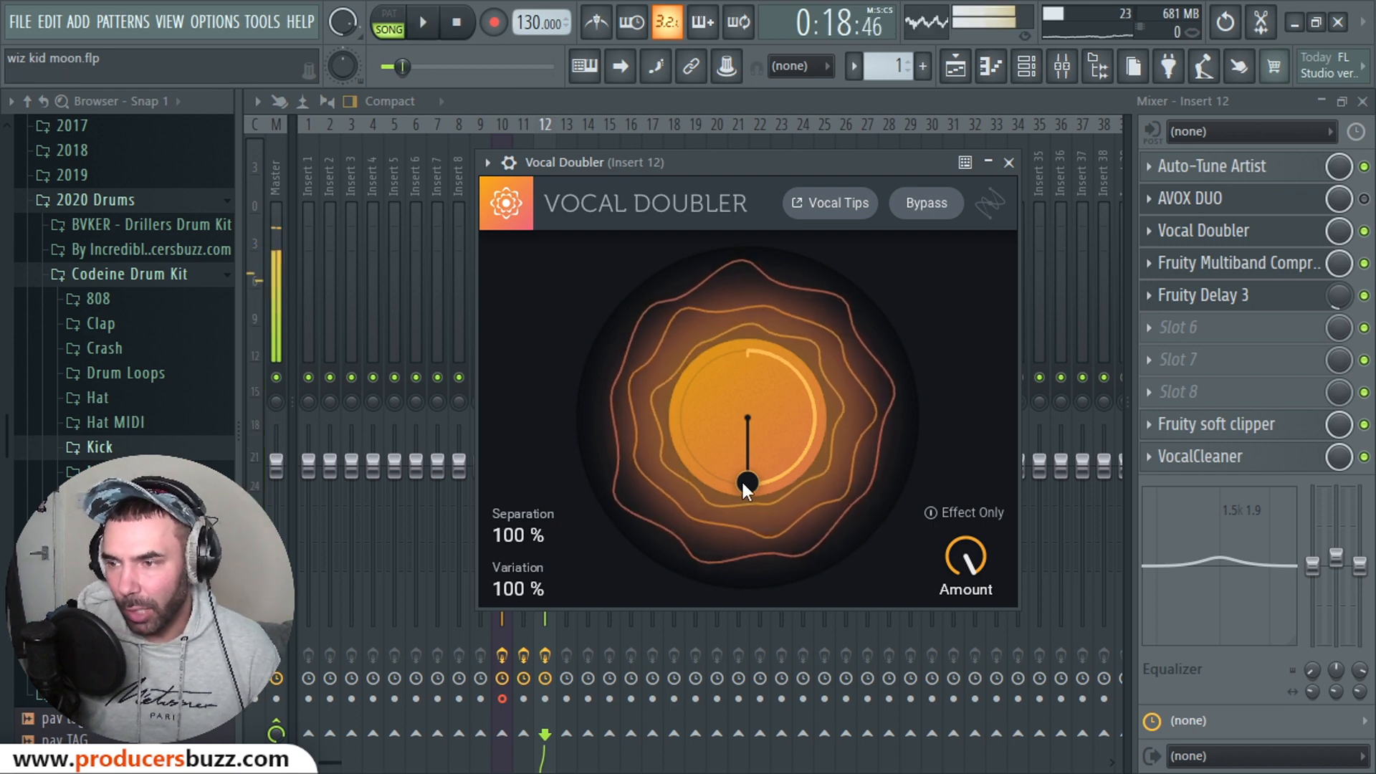
# Step: Drag the Vocal Doubler puck, check AVOX DUO's window, then reopen Vocal Doubler and restart playback
pyautogui.moveTo(746, 481); pyautogui.dragTo(748, 553)
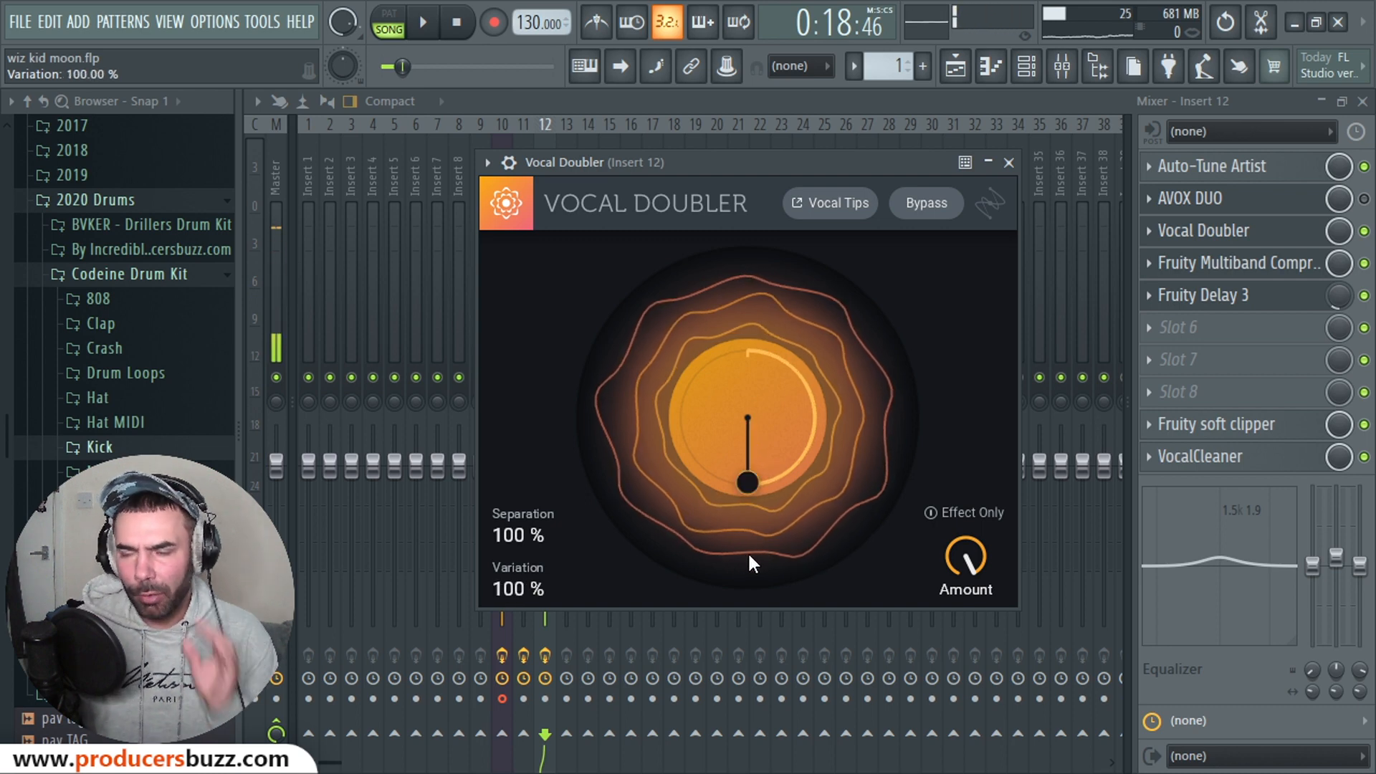
pyautogui.click(1264, 235)
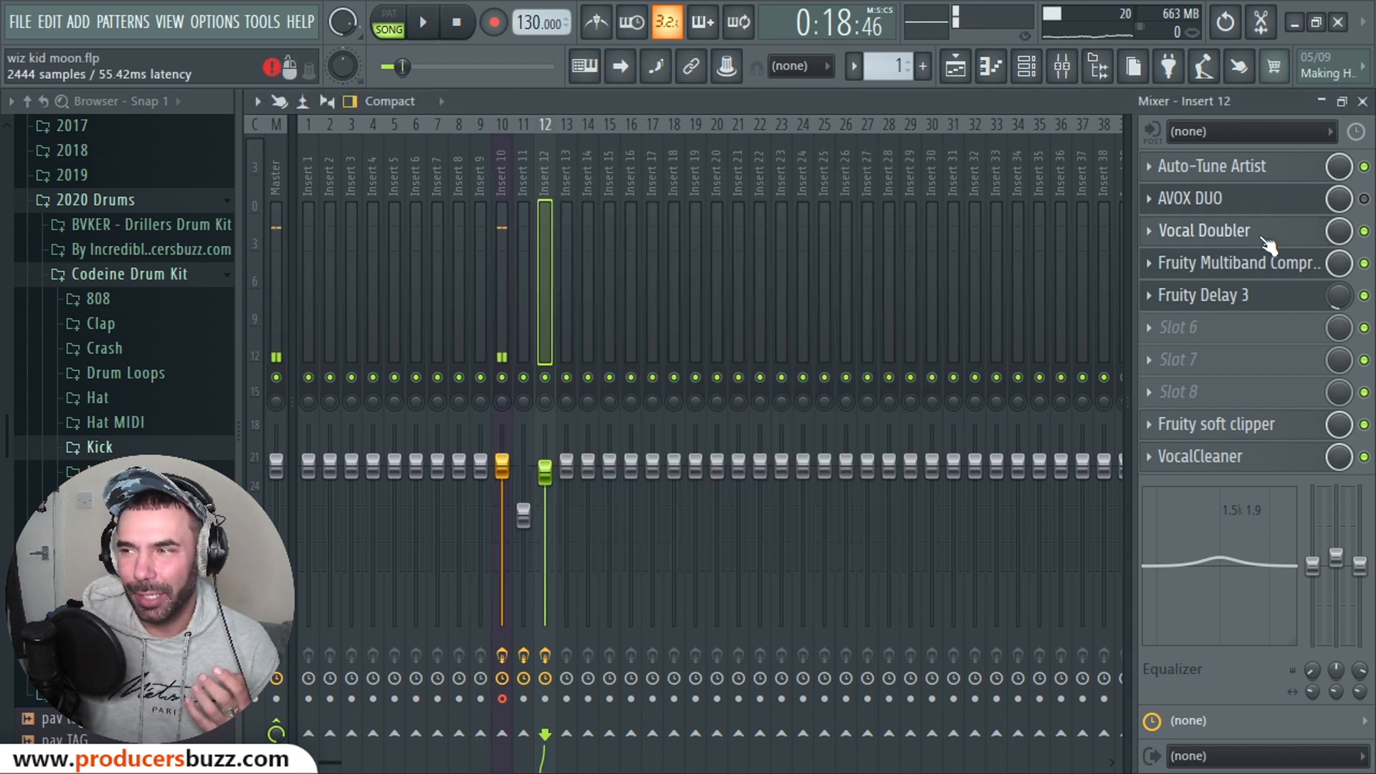
pyautogui.click(1267, 242)
pyautogui.click(1168, 200)
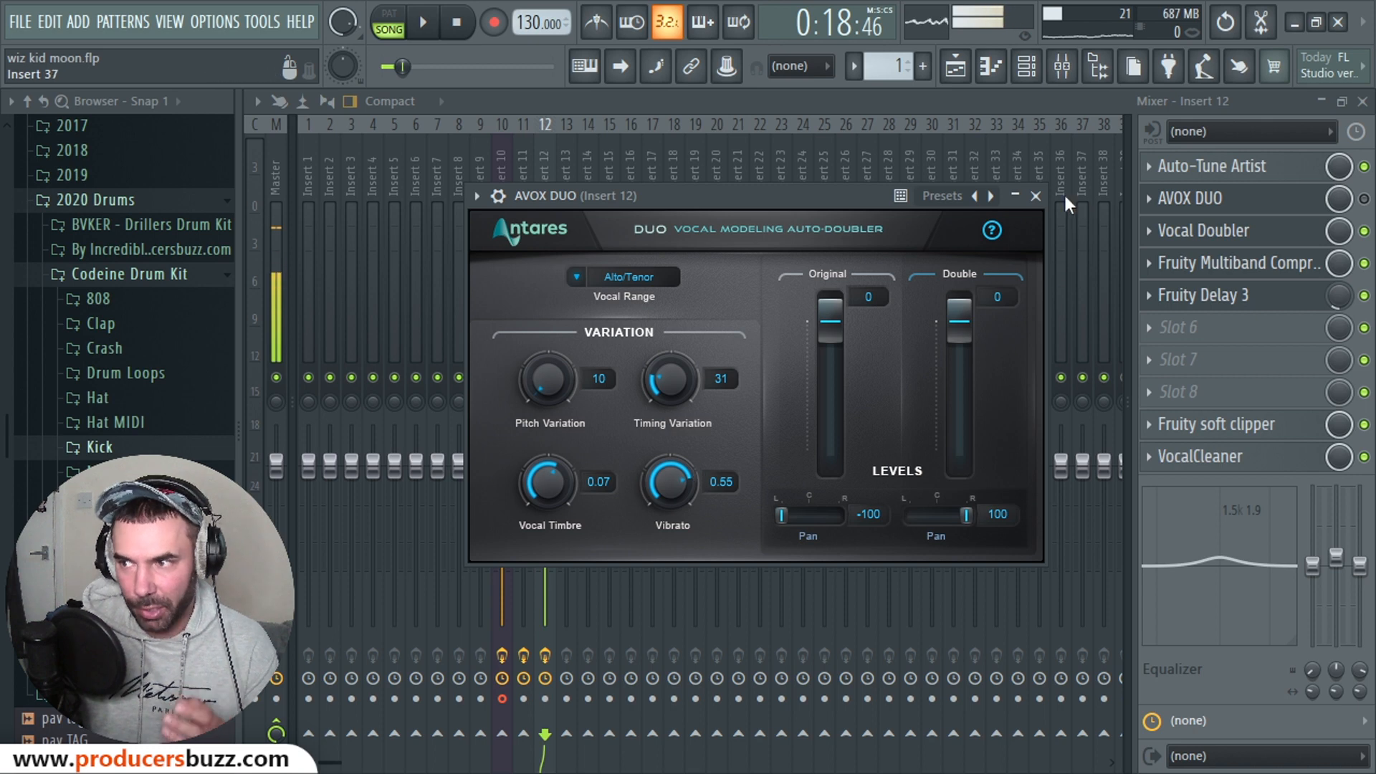
pyautogui.click(1036, 196)
pyautogui.click(1222, 234)
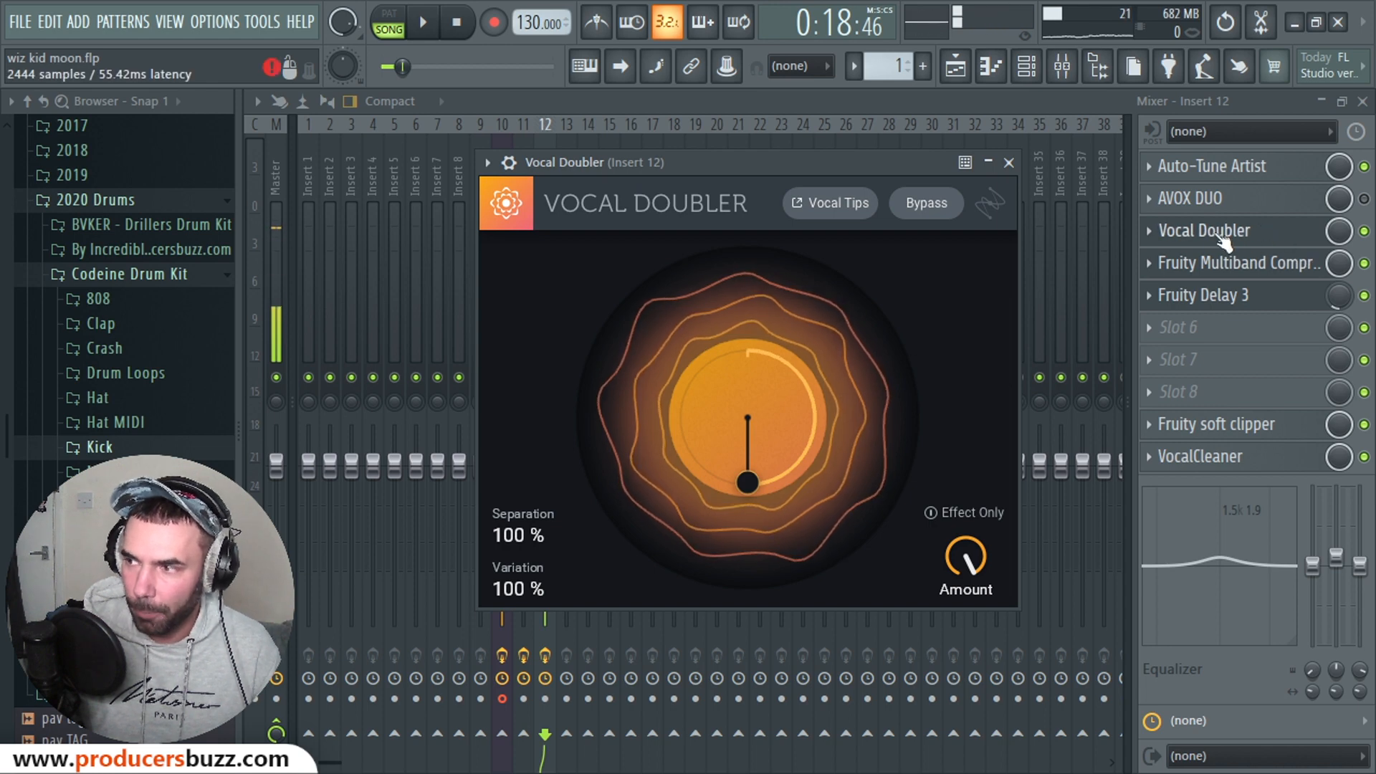
pyautogui.press('space')
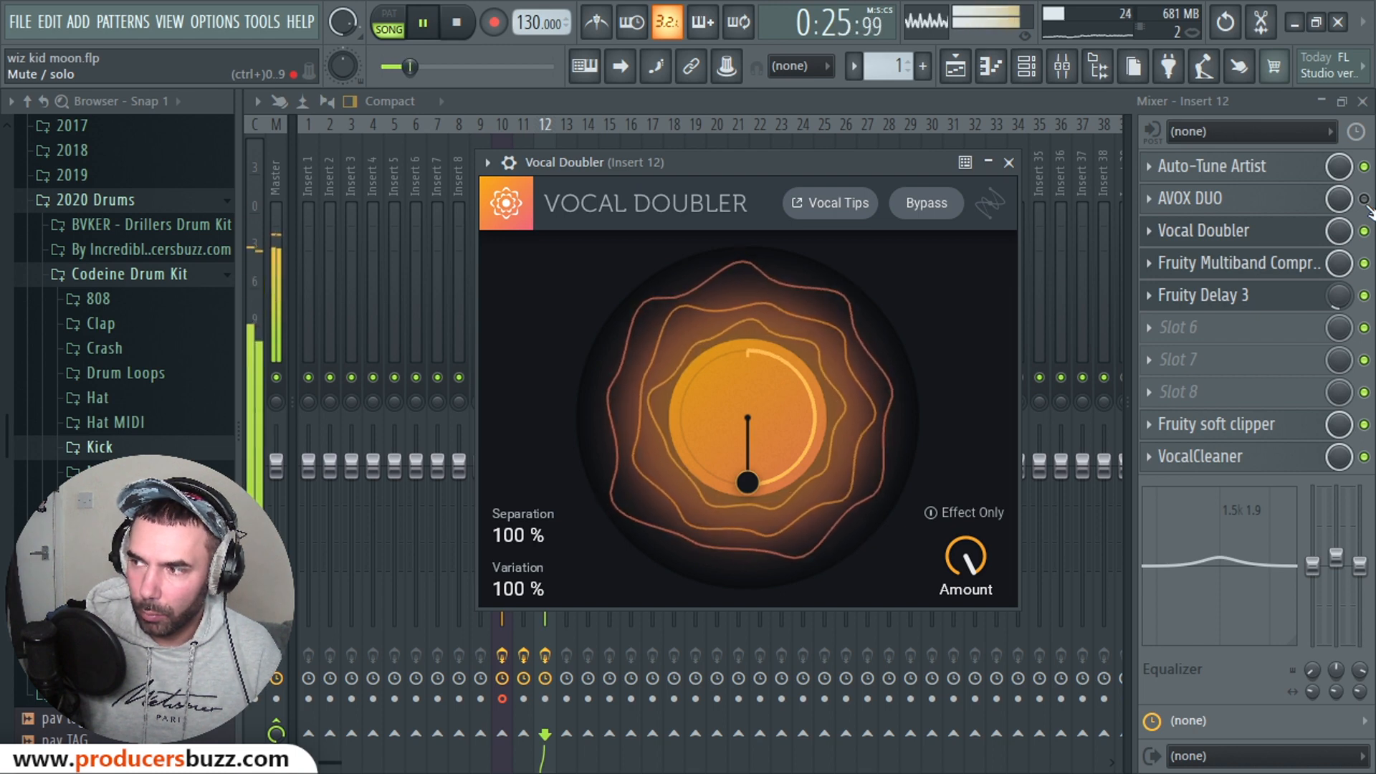
# Step: Alternate between AVOX DUO and Vocal Doubler three times while playing, then stop and open AVOX DUO
pyautogui.click(1365, 200)
pyautogui.click(1364, 230)
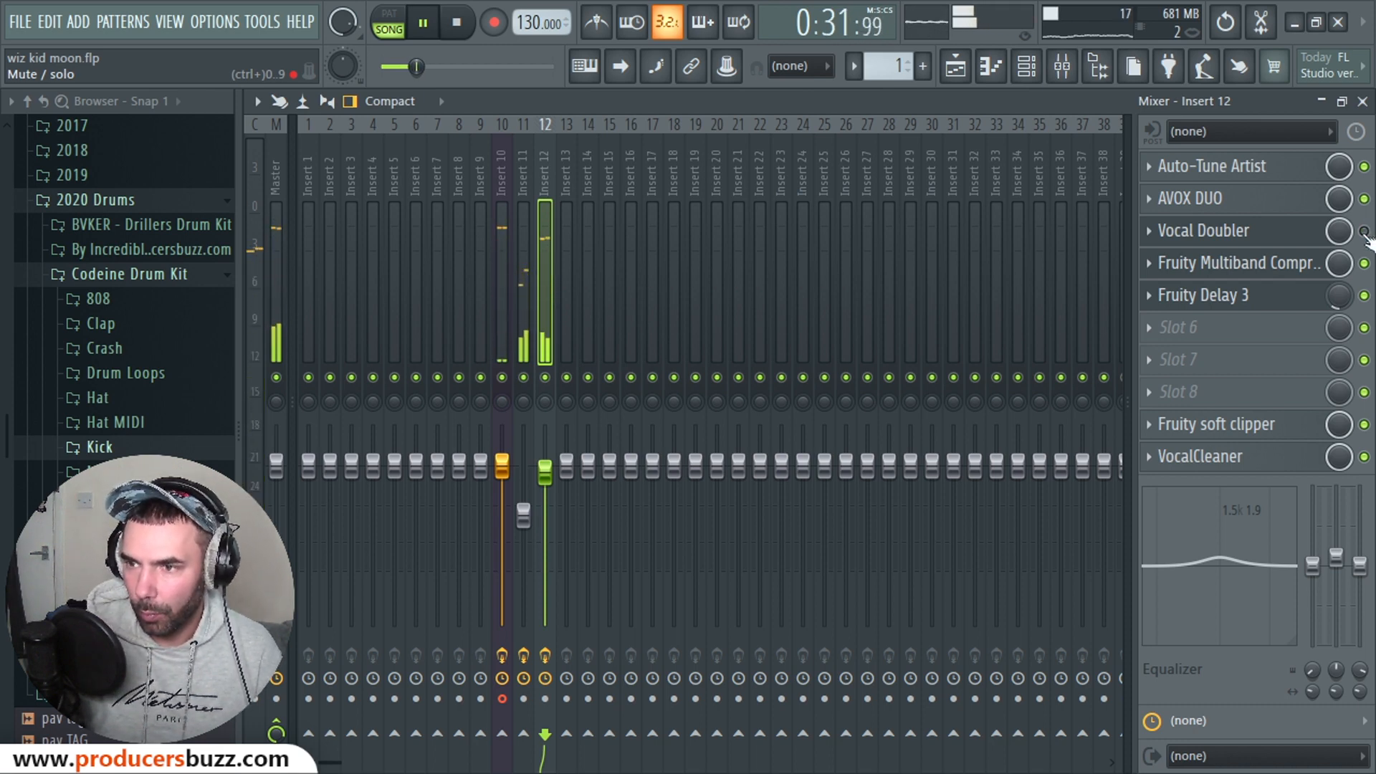
pyautogui.click(1365, 230)
pyautogui.click(1365, 199)
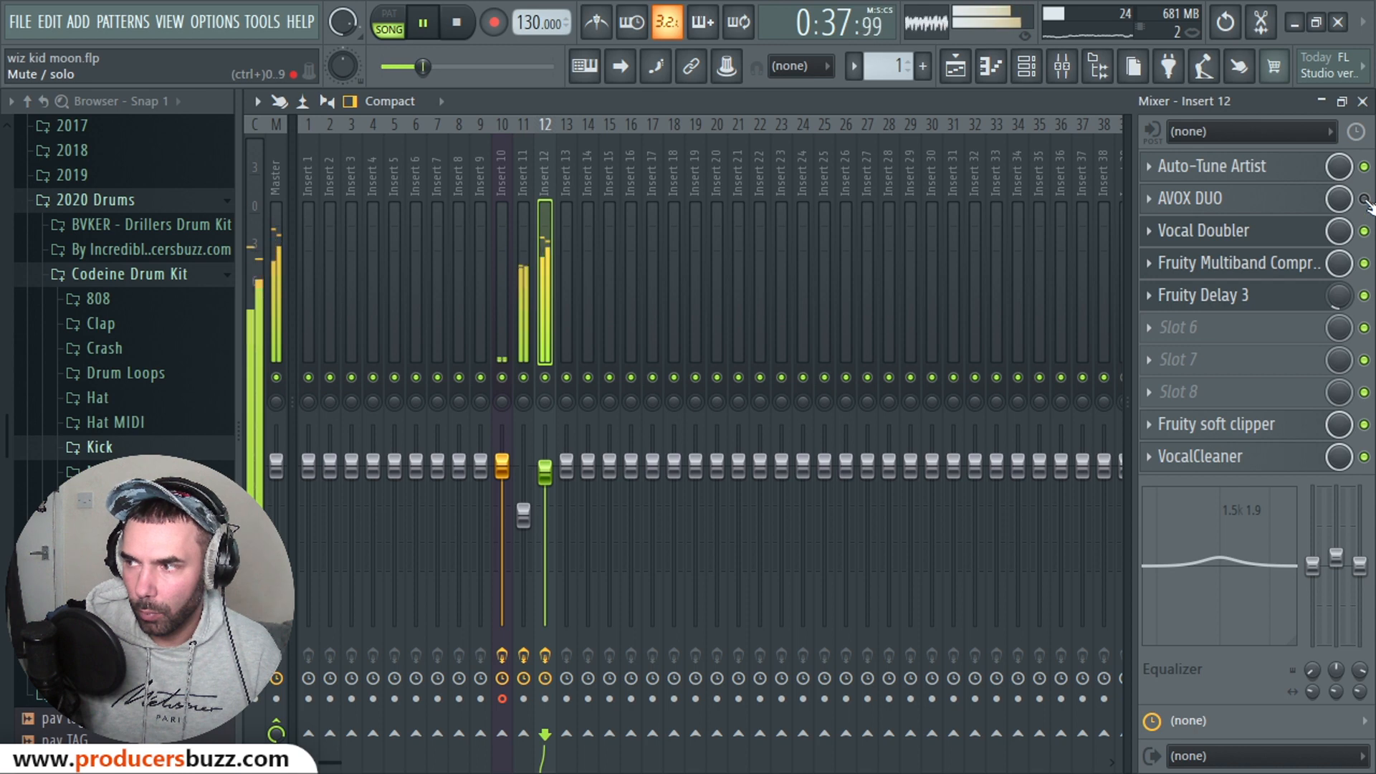
pyautogui.click(1364, 199)
pyautogui.click(1364, 231)
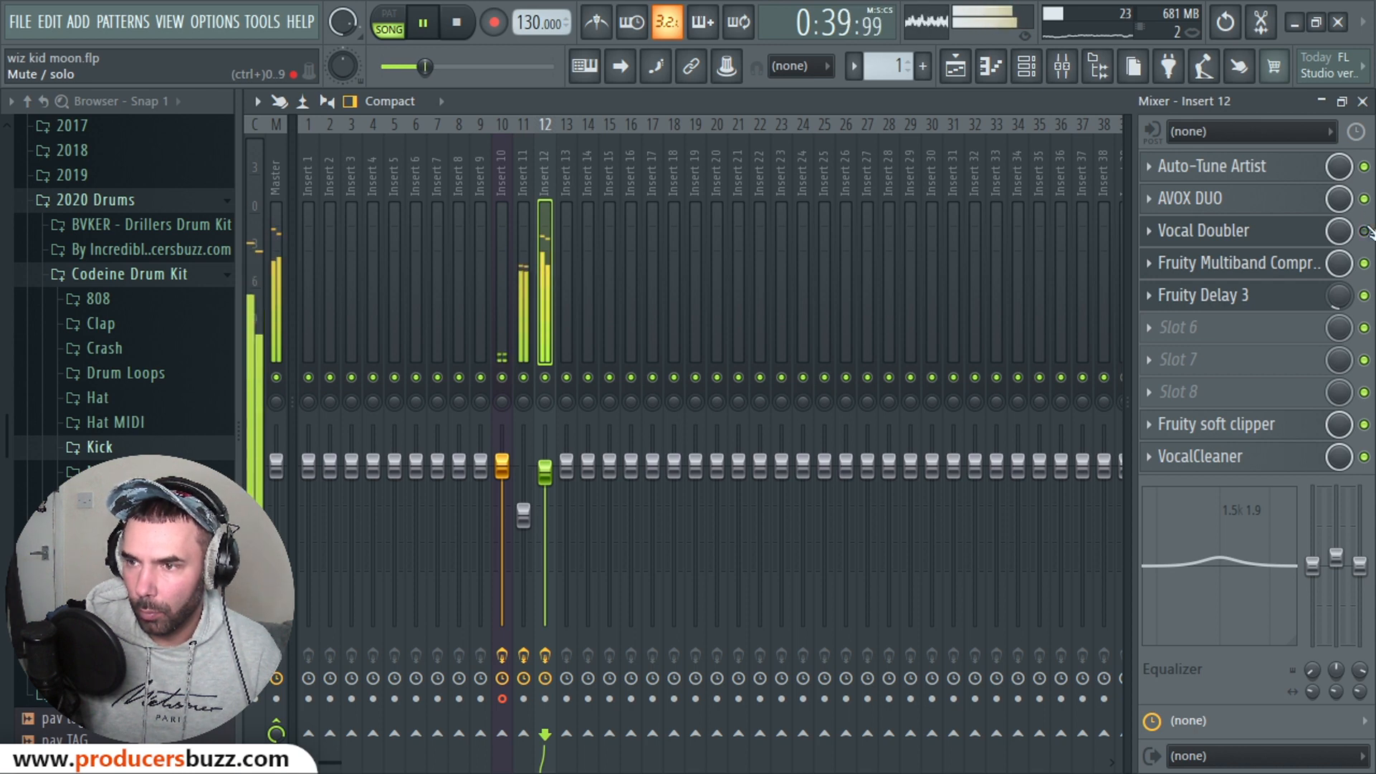
pyautogui.click(460, 30)
pyautogui.click(1164, 199)
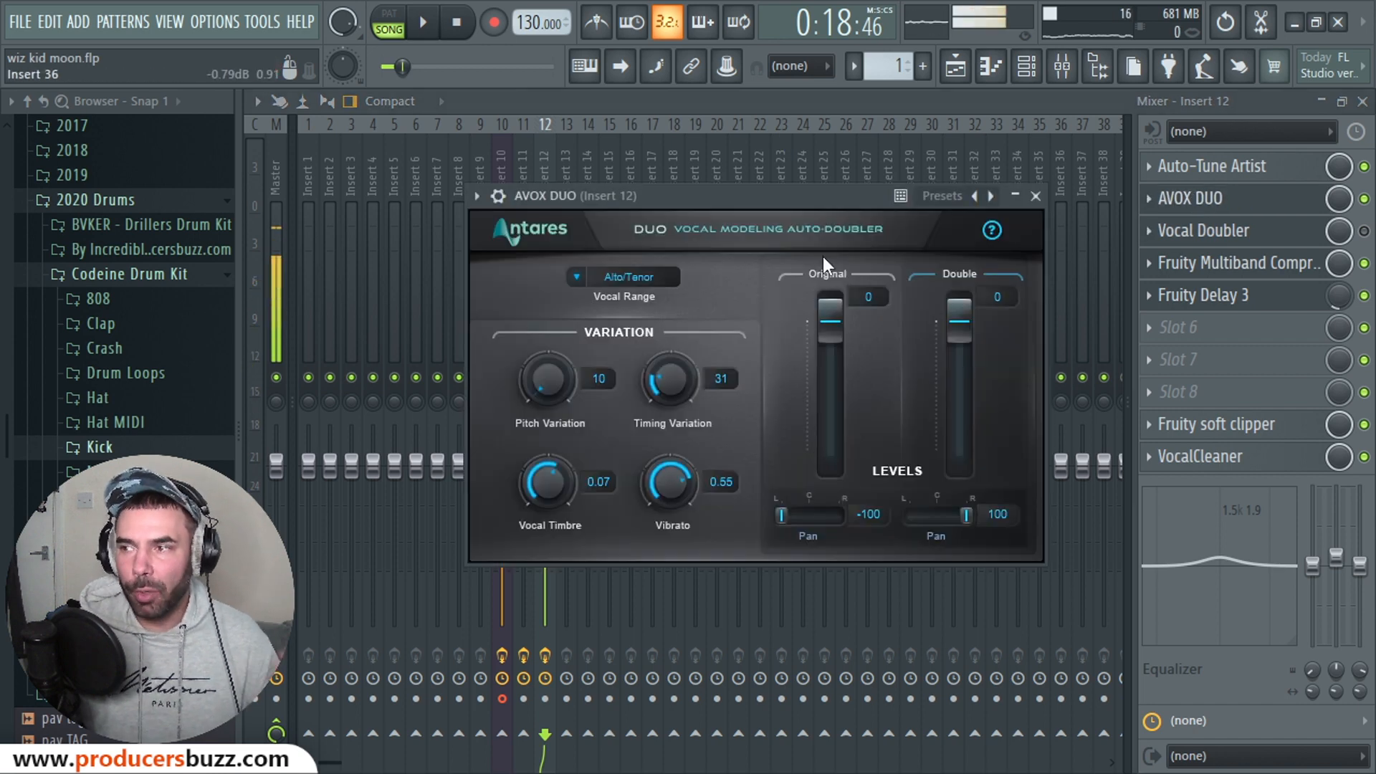
# Step: Close the Vocal Doubler window and return to Insert 12's AVOX DUO window (Alto/Tenor, pans -100/100)
pyautogui.moveTo(771, 195); pyautogui.dragTo(786, 213)
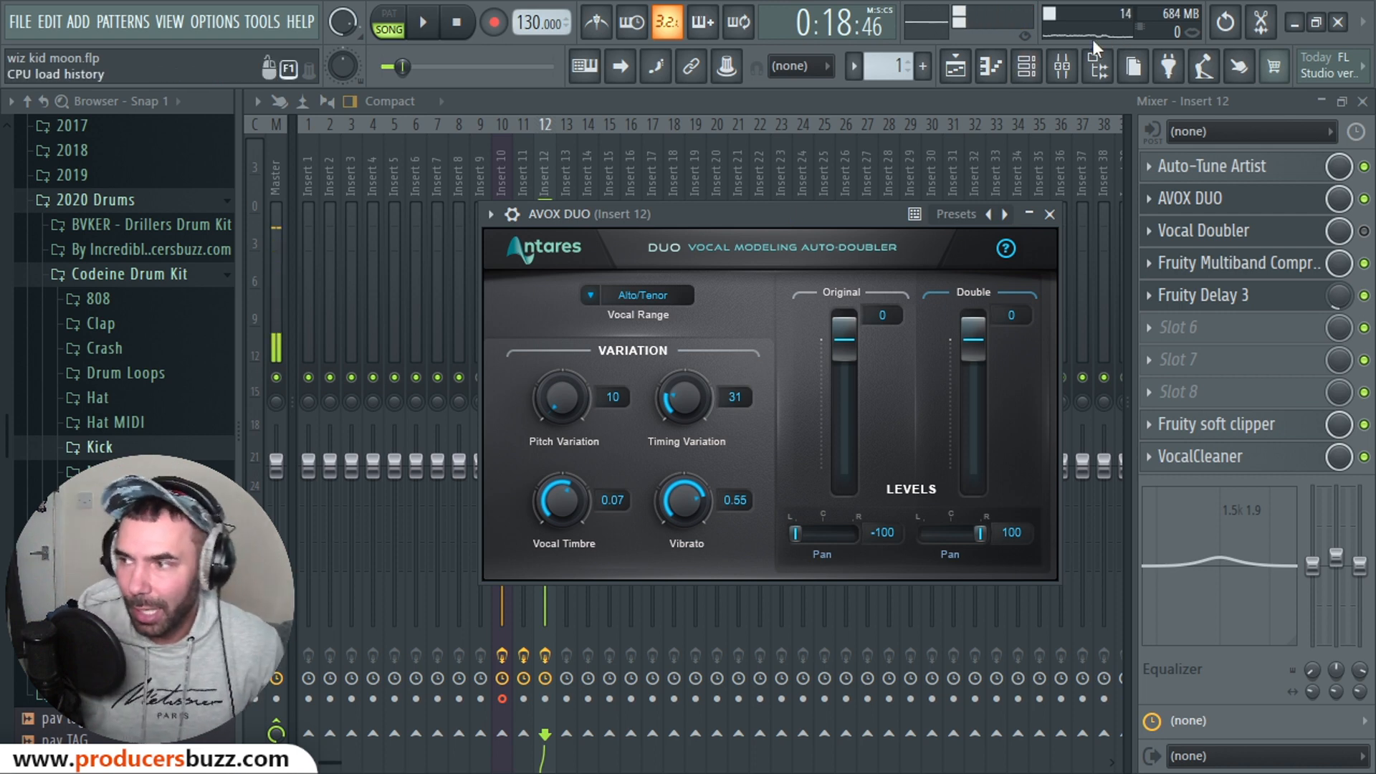
pyautogui.click(1204, 237)
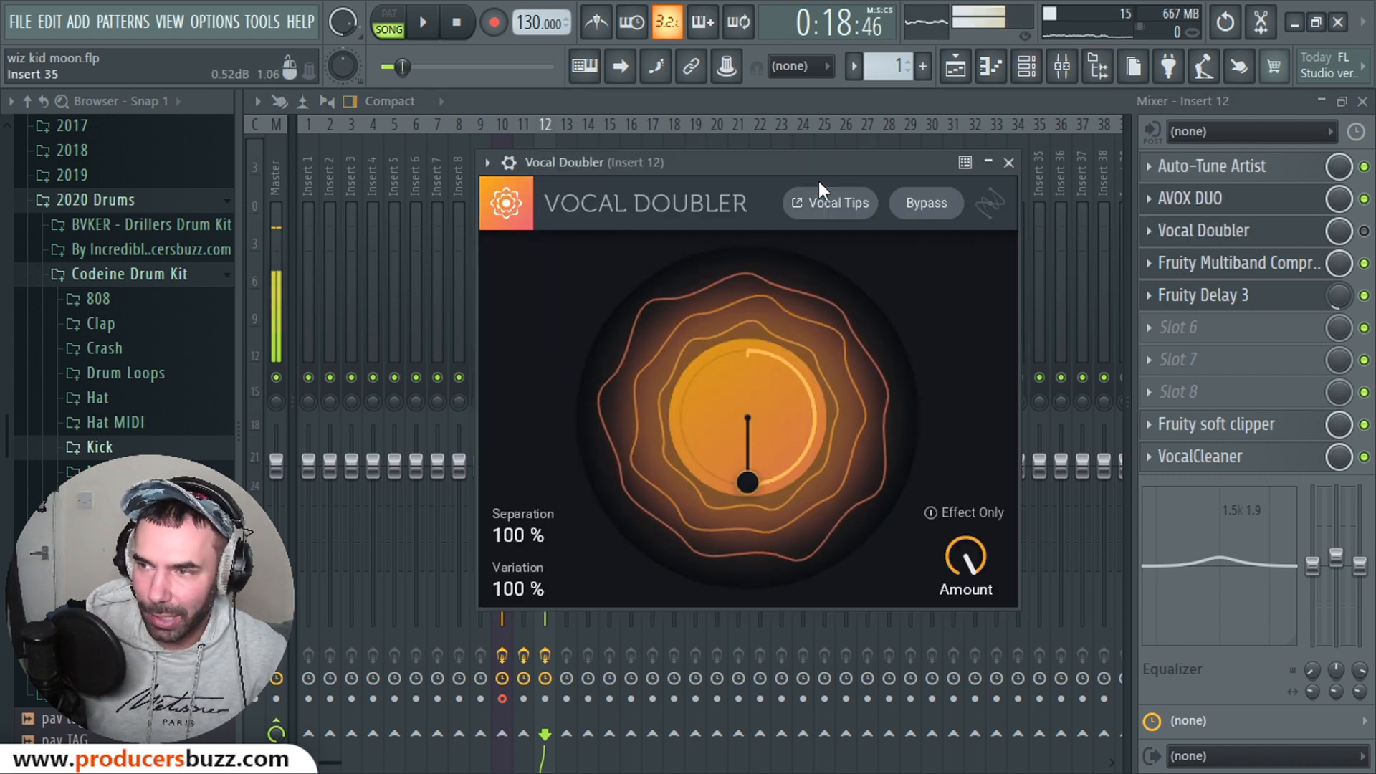
pyautogui.moveTo(817, 163); pyautogui.dragTo(747, 190)
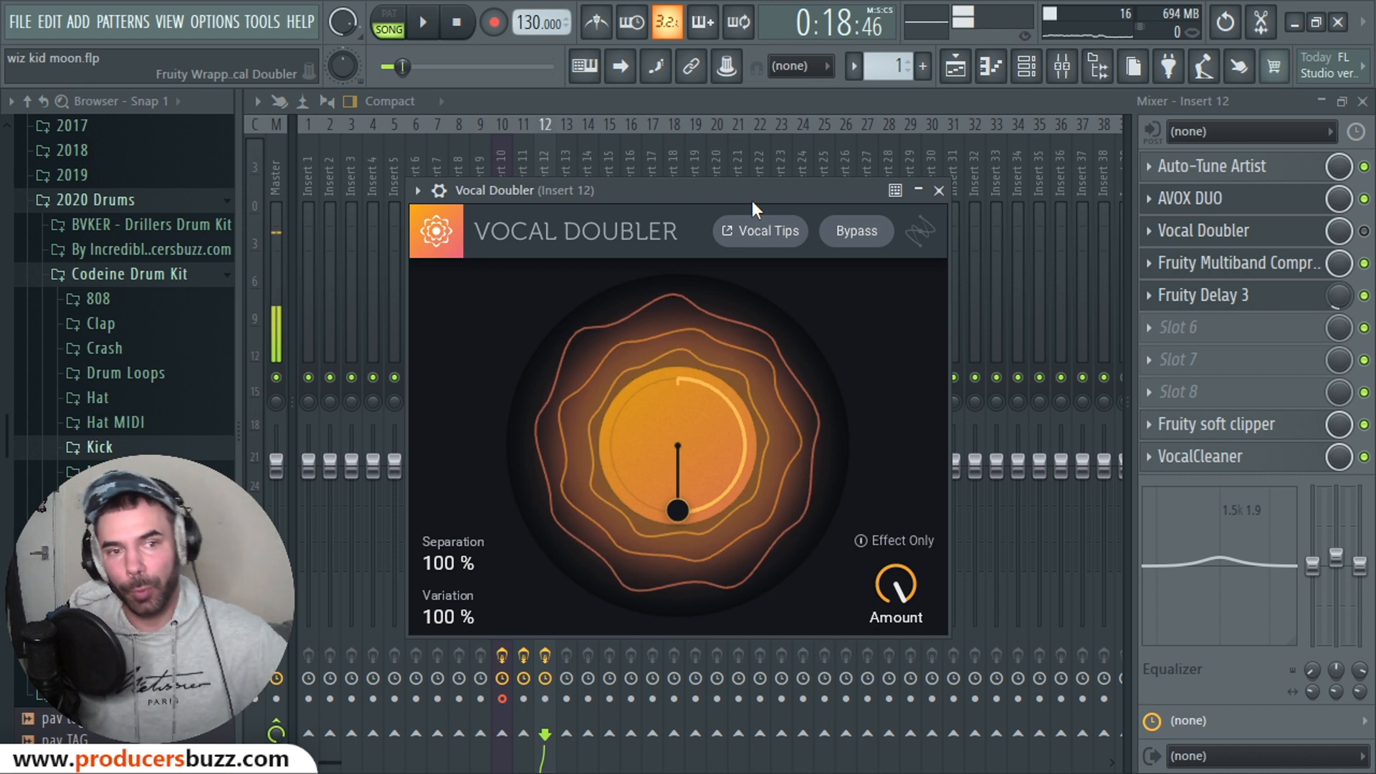
pyautogui.click(939, 191)
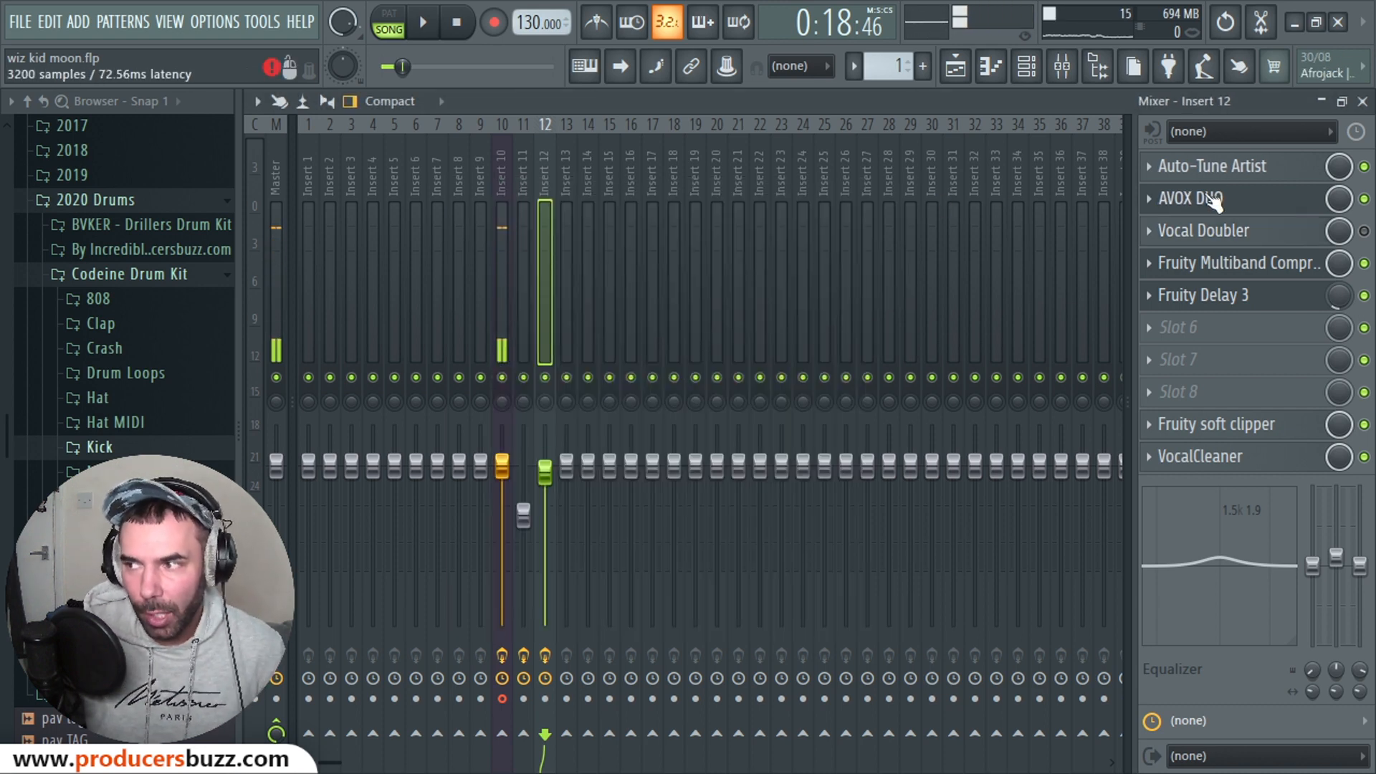
pyautogui.click(1242, 203)
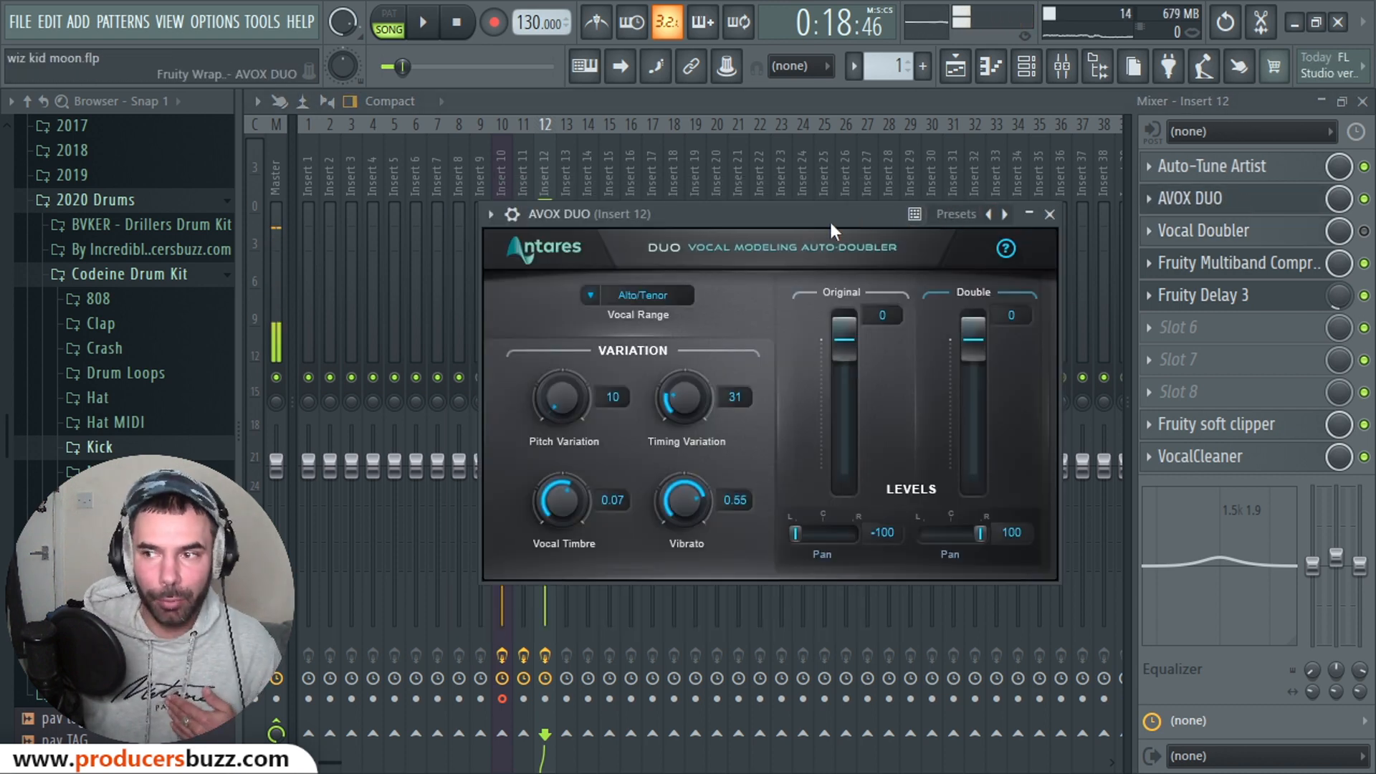
# Step: Adjust AVOX DUO's Vocal Timbre to 0.21 while auditioning the doubled vocal
pyautogui.moveTo(828, 217); pyautogui.dragTo(768, 241)
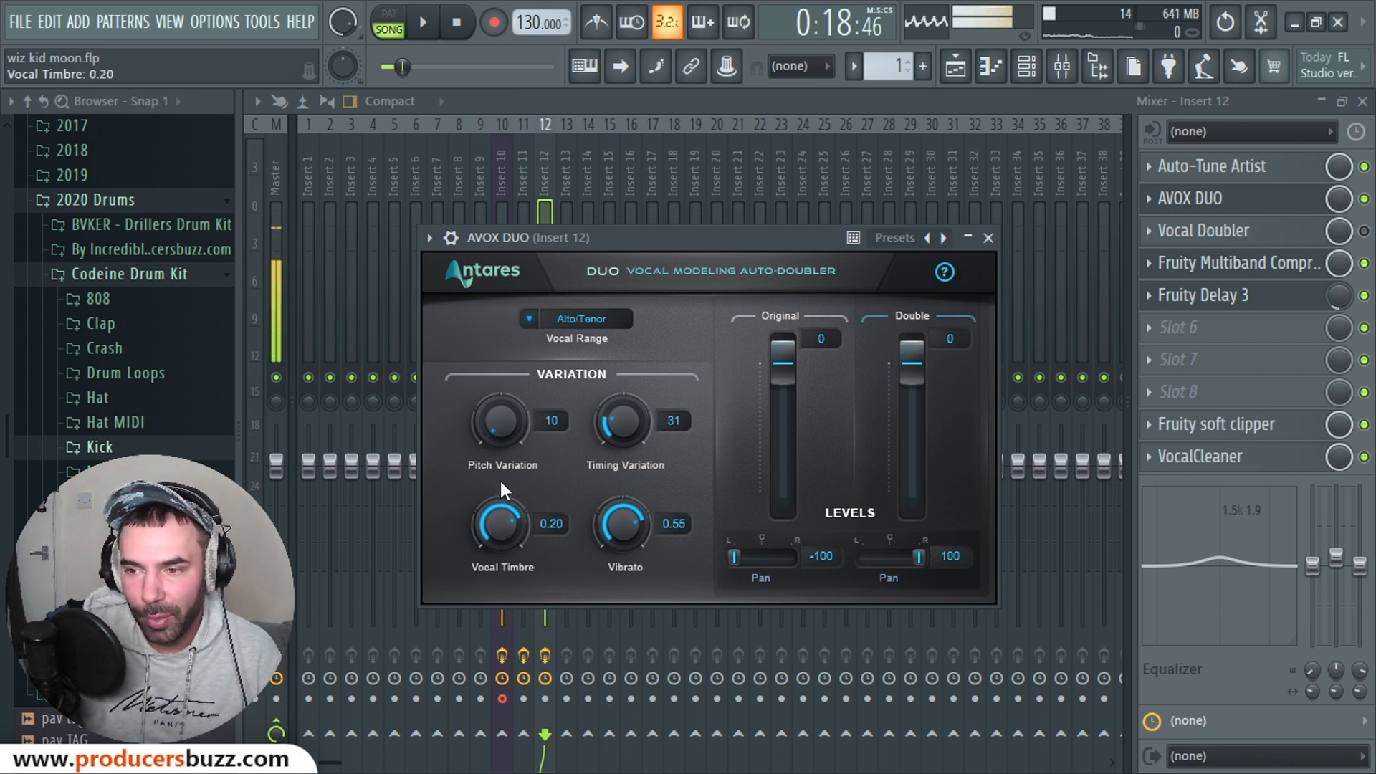
pyautogui.moveTo(500, 480)
pyautogui.mouseDown()
pyautogui.moveTo(501, 457)
pyautogui.moveTo(500, 497)
pyautogui.mouseUp()
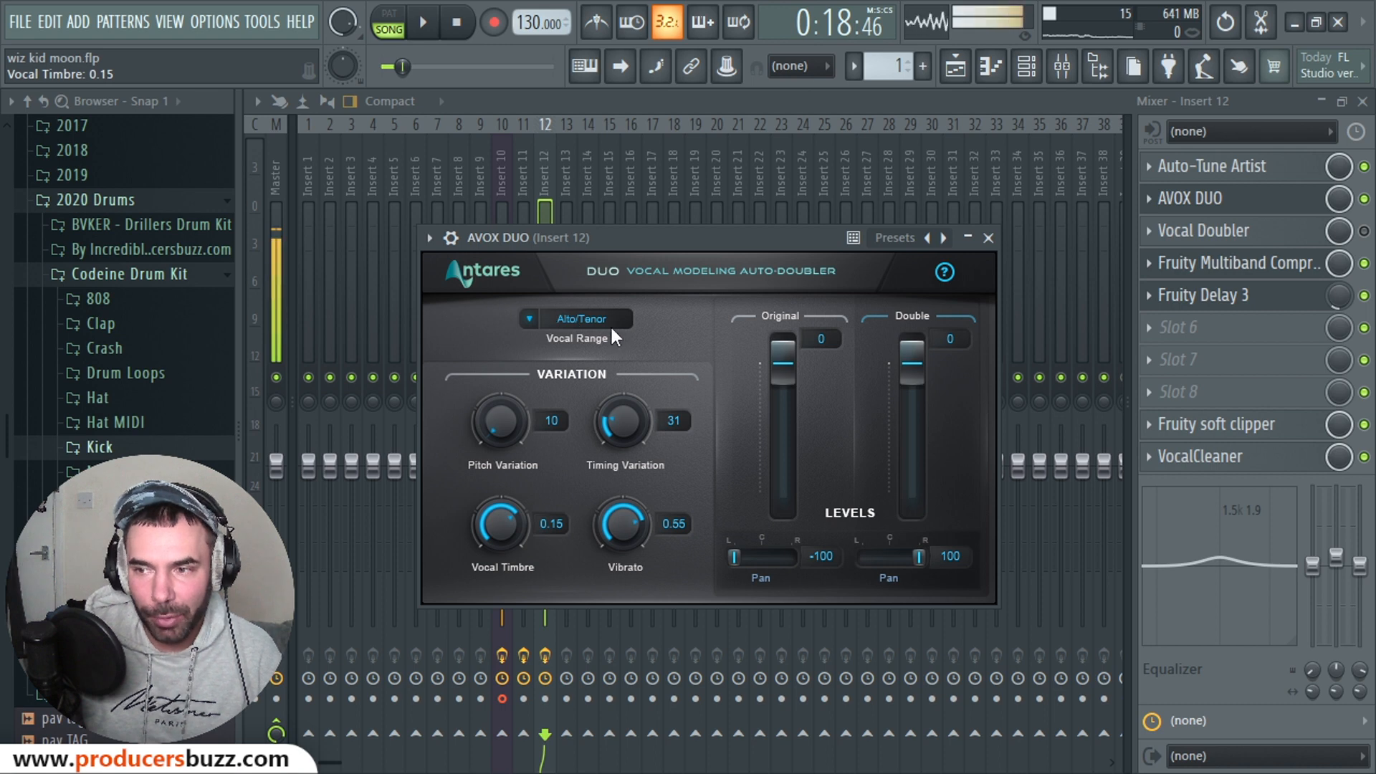
pyautogui.moveTo(912, 354); pyautogui.dragTo(911, 513)
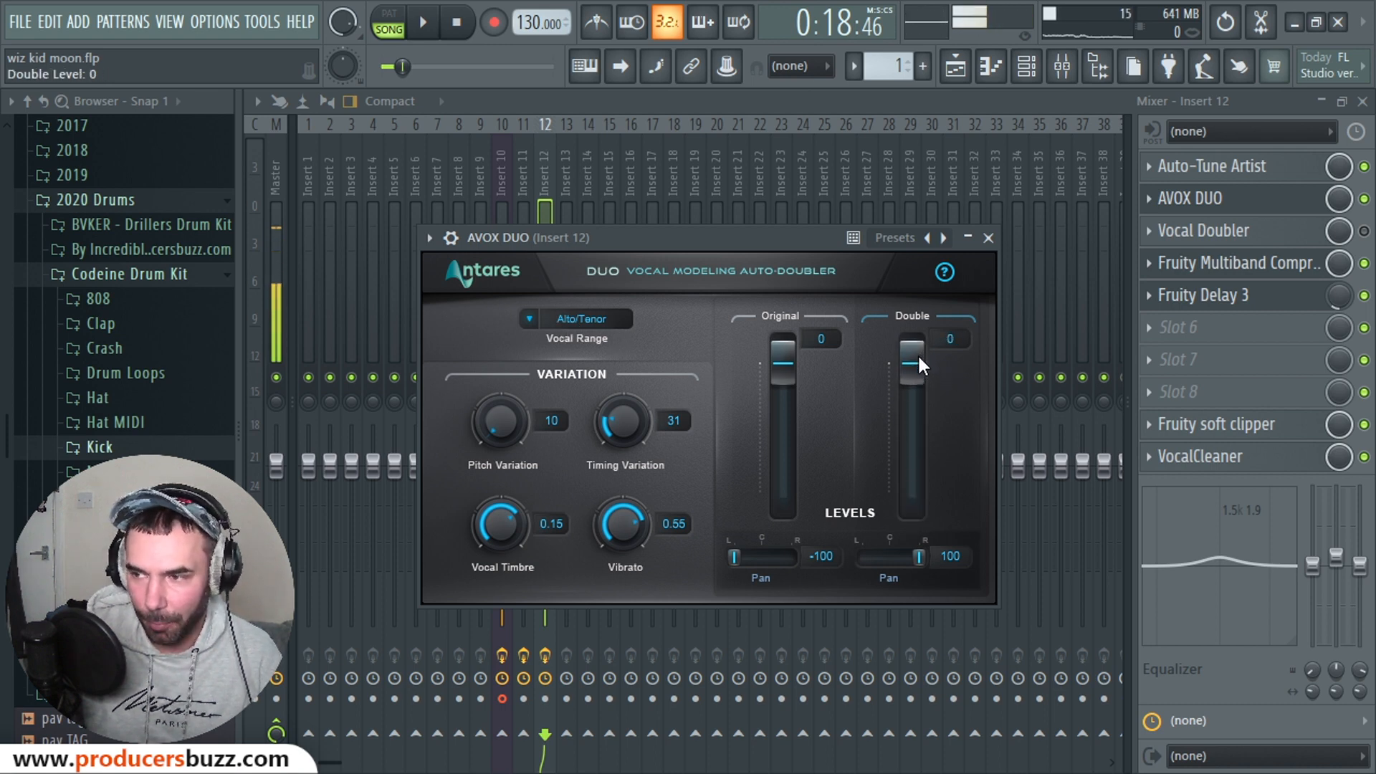
pyautogui.click(423, 22)
pyautogui.moveTo(510, 510); pyautogui.dragTo(502, 496)
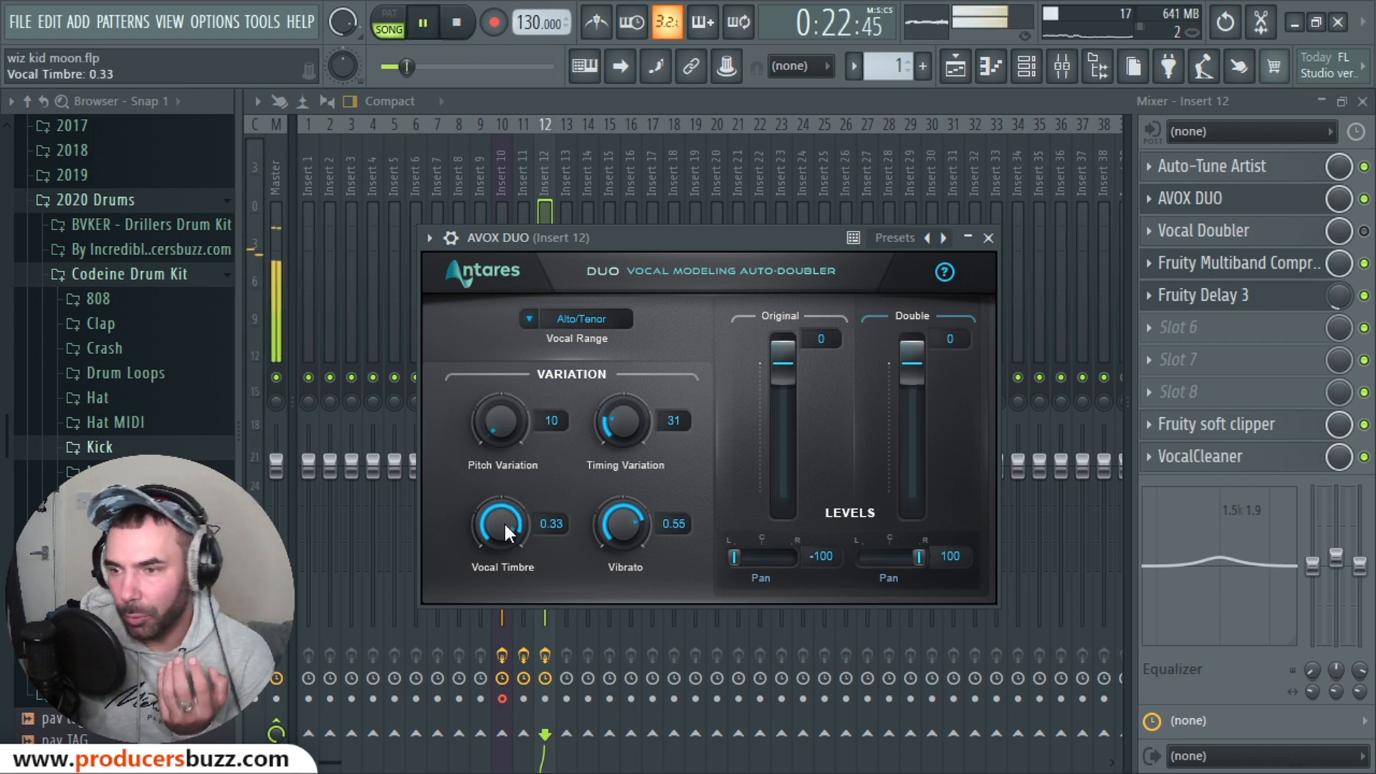
pyautogui.moveTo(502, 526); pyautogui.dragTo(509, 388)
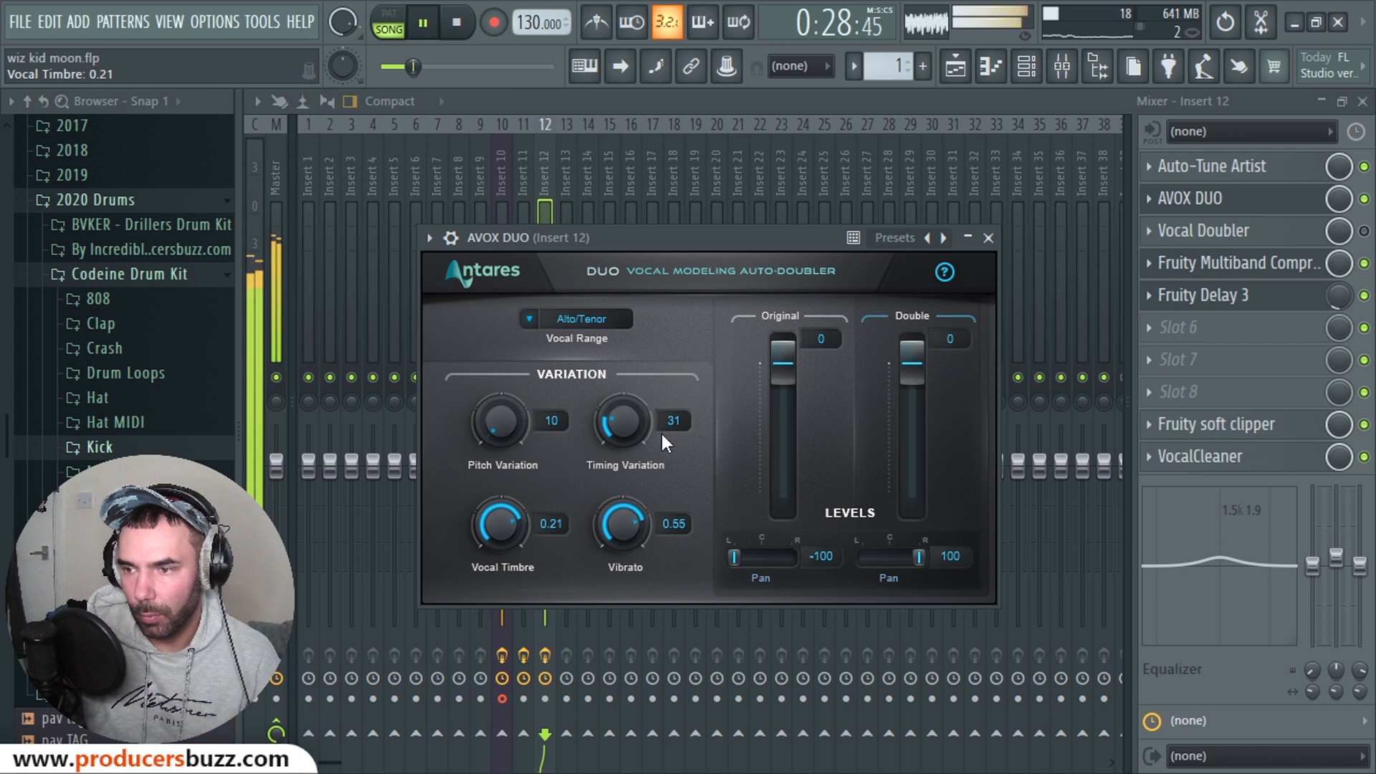
pyautogui.press('space')
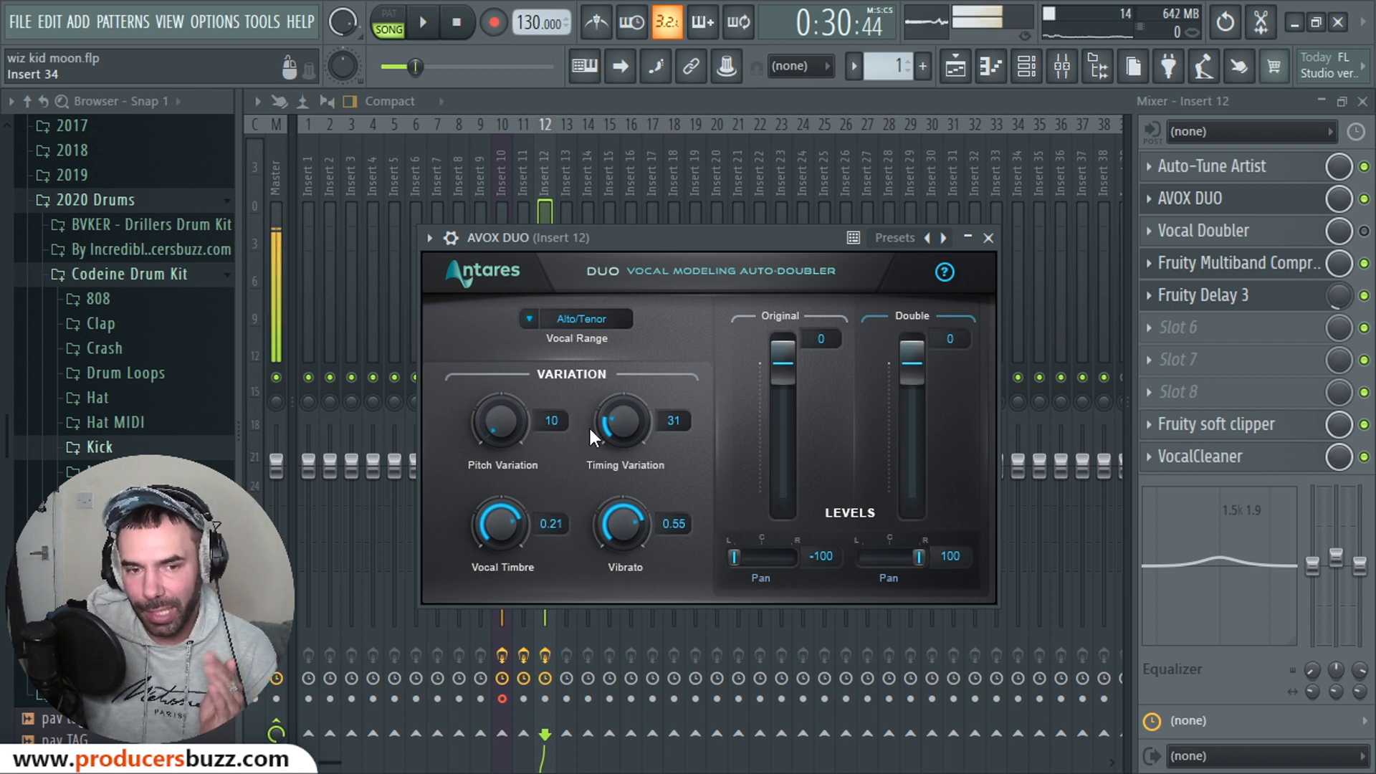
# Step: Raise Timing Variation from 31 to 80 and audition the change during playback
pyautogui.moveTo(613, 423); pyautogui.dragTo(617, 369)
pyautogui.moveTo(620, 422); pyautogui.dragTo(639, 243)
pyautogui.click(423, 22)
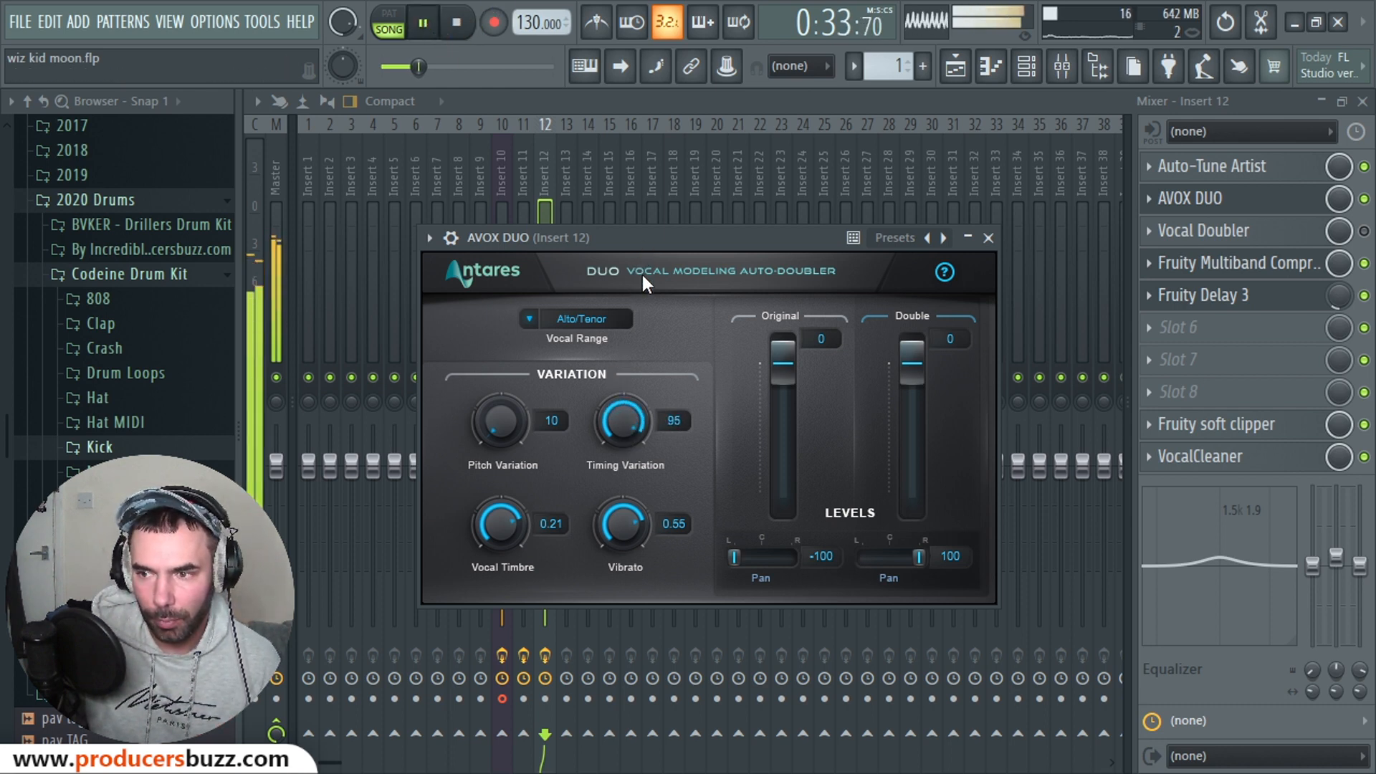
pyautogui.moveTo(620, 419)
pyautogui.mouseDown()
pyautogui.moveTo(630, 450)
pyautogui.moveTo(630, 431)
pyautogui.mouseUp()
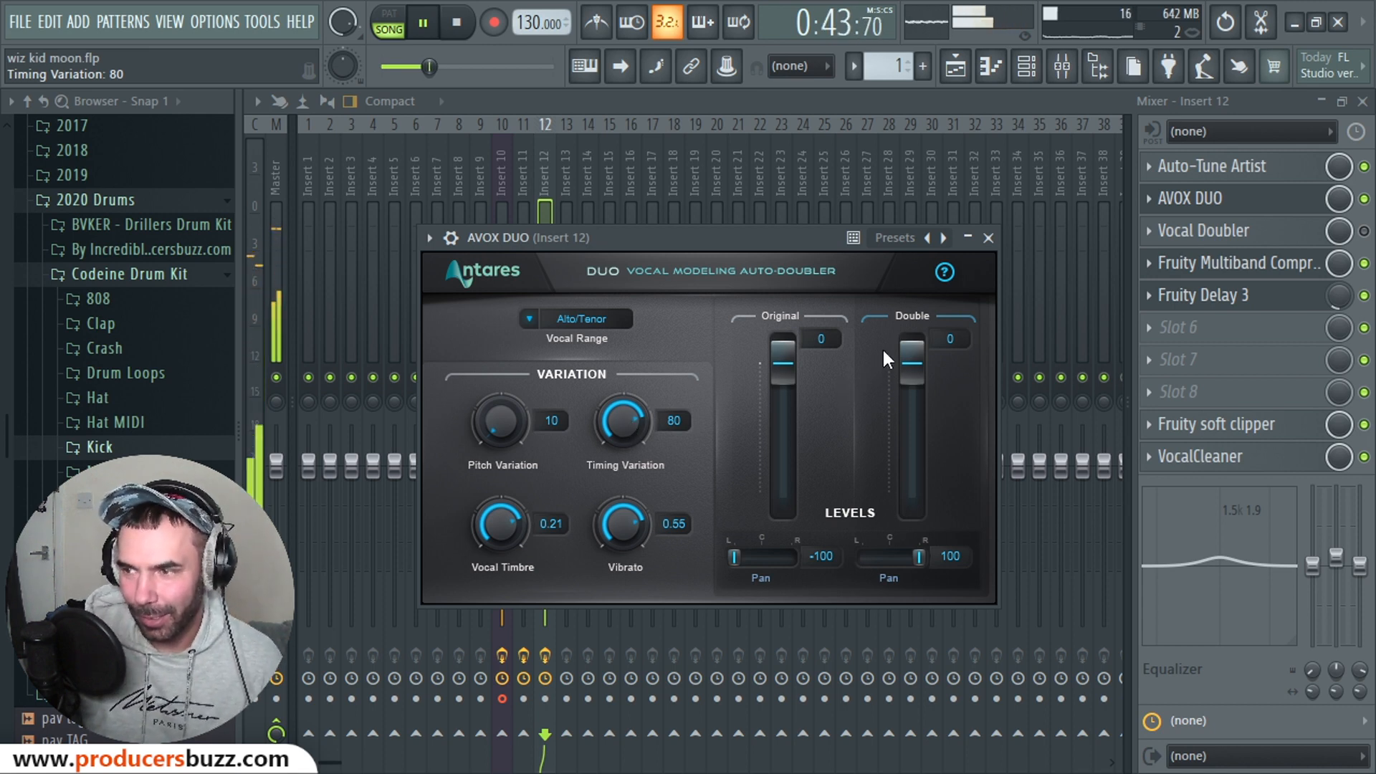
pyautogui.click(456, 22)
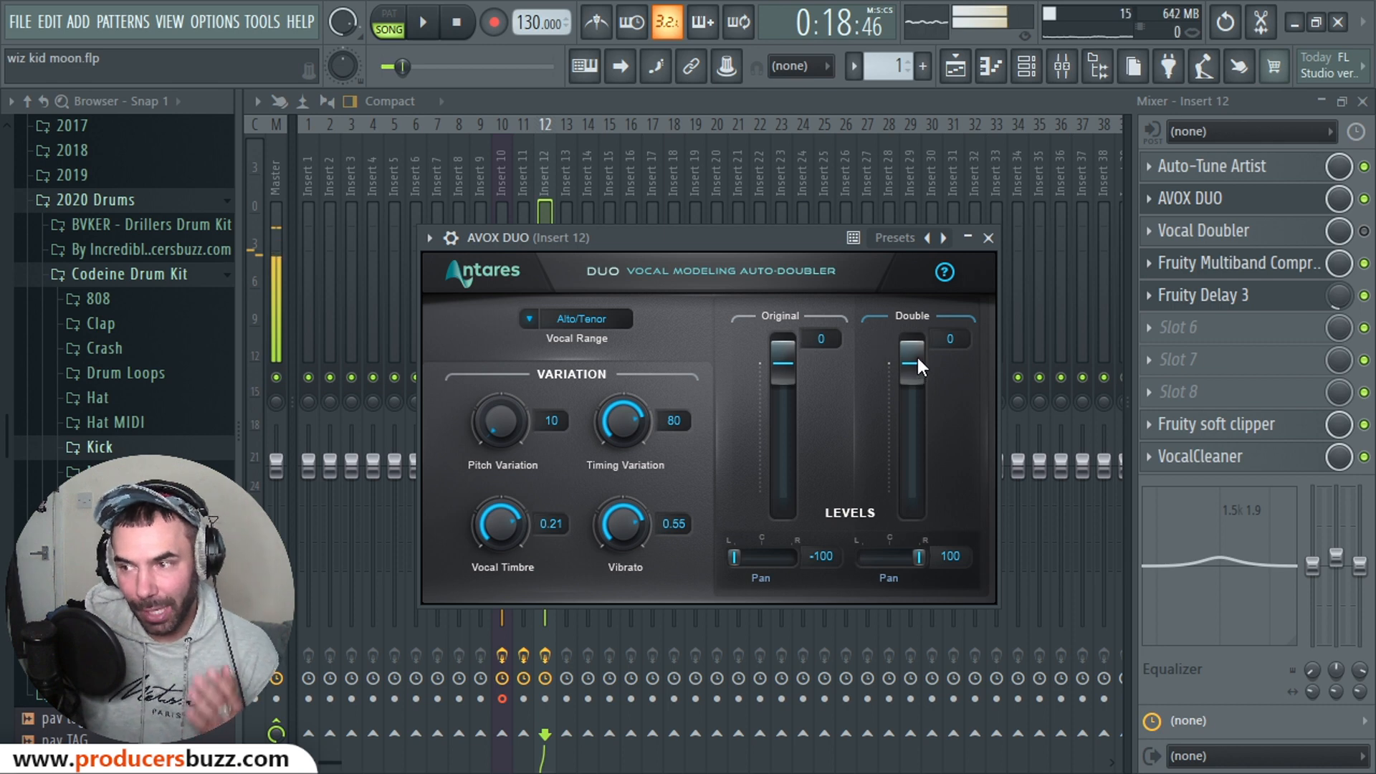
pyautogui.moveTo(918, 358); pyautogui.dragTo(918, 483)
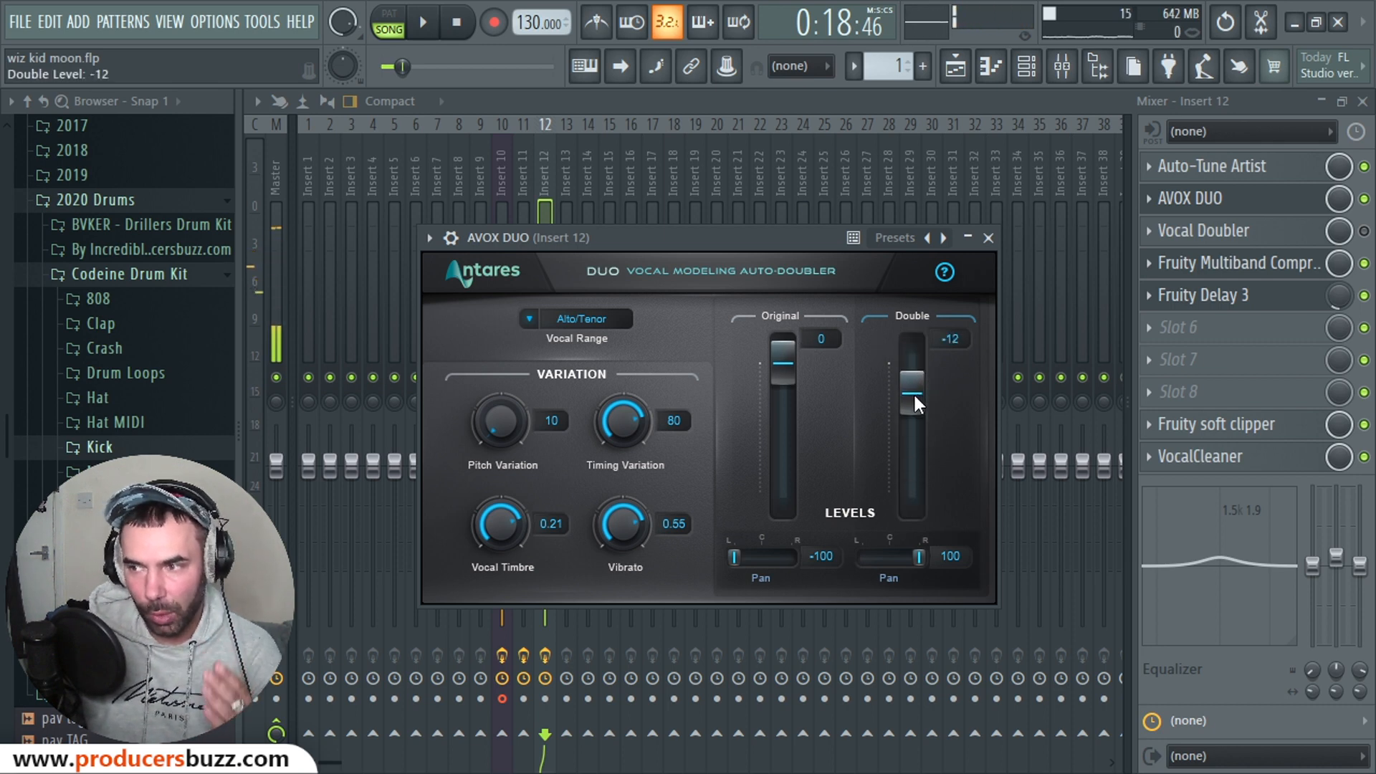
pyautogui.moveTo(913, 392); pyautogui.dragTo(910, 385)
pyautogui.press('space')
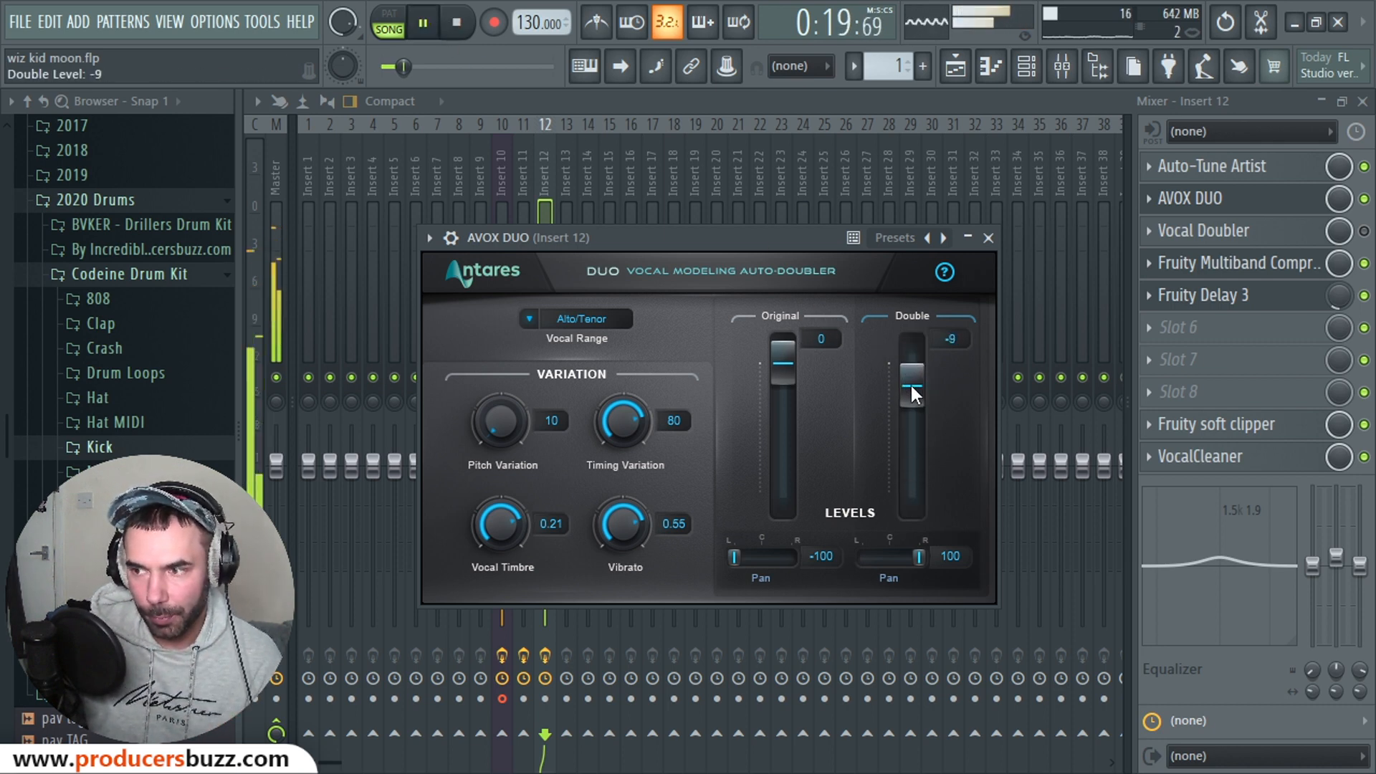
pyautogui.moveTo(919, 433); pyautogui.dragTo(919, 390)
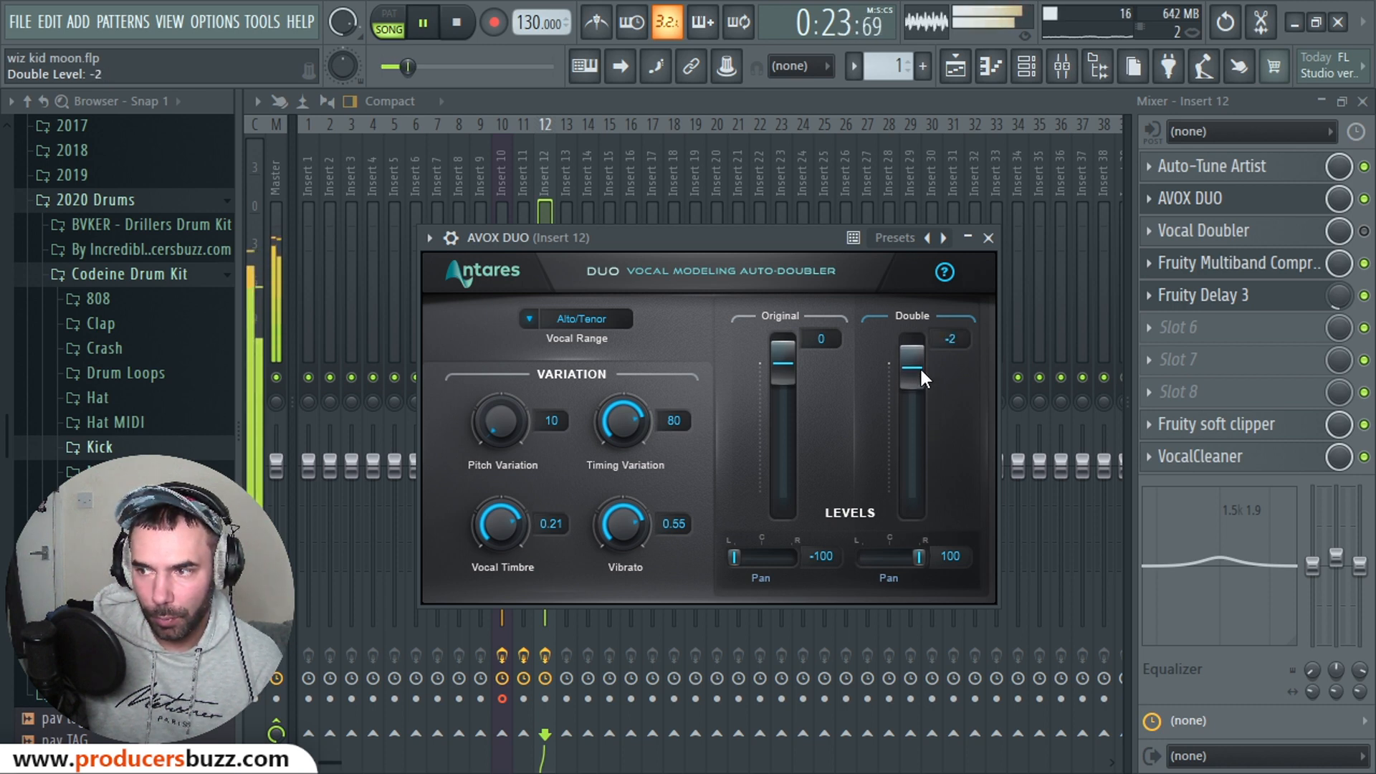
pyautogui.moveTo(922, 407); pyautogui.dragTo(924, 394)
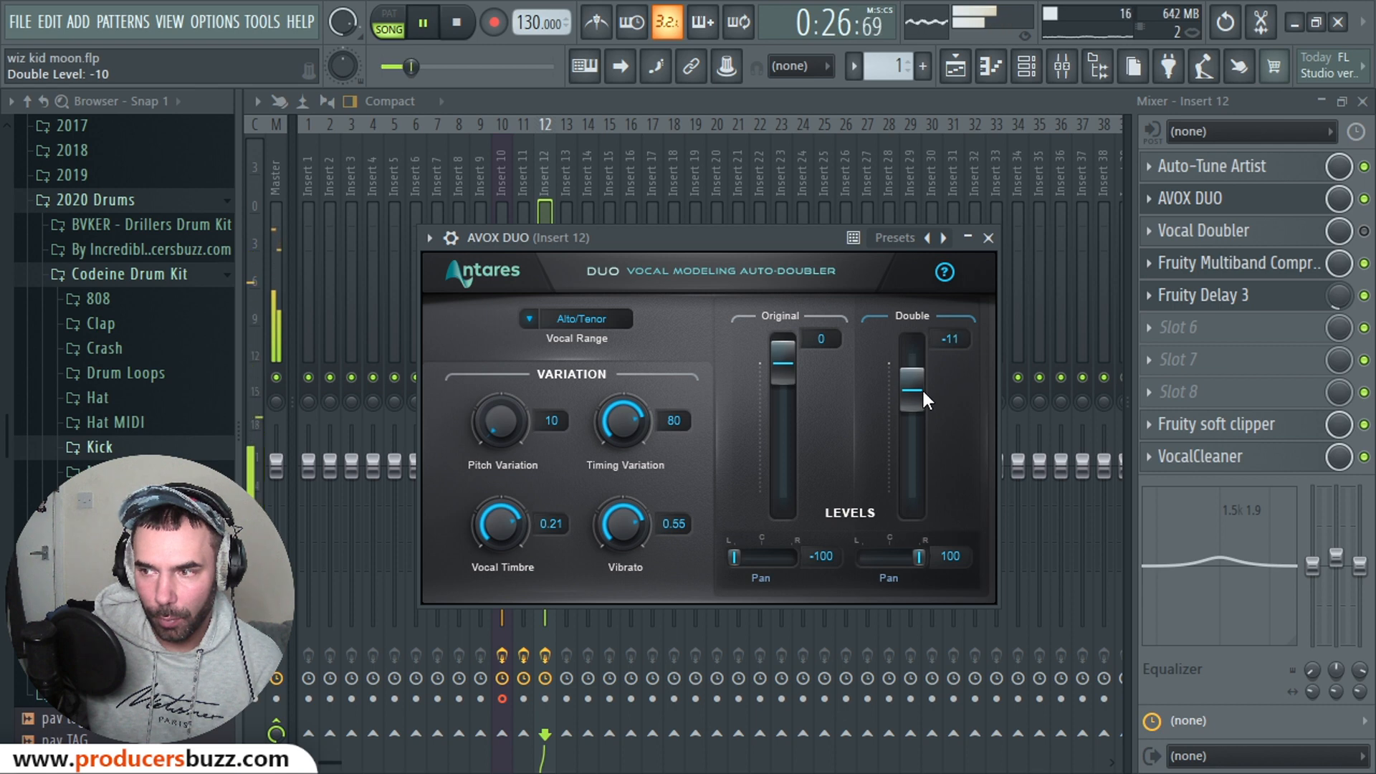
pyautogui.click(455, 20)
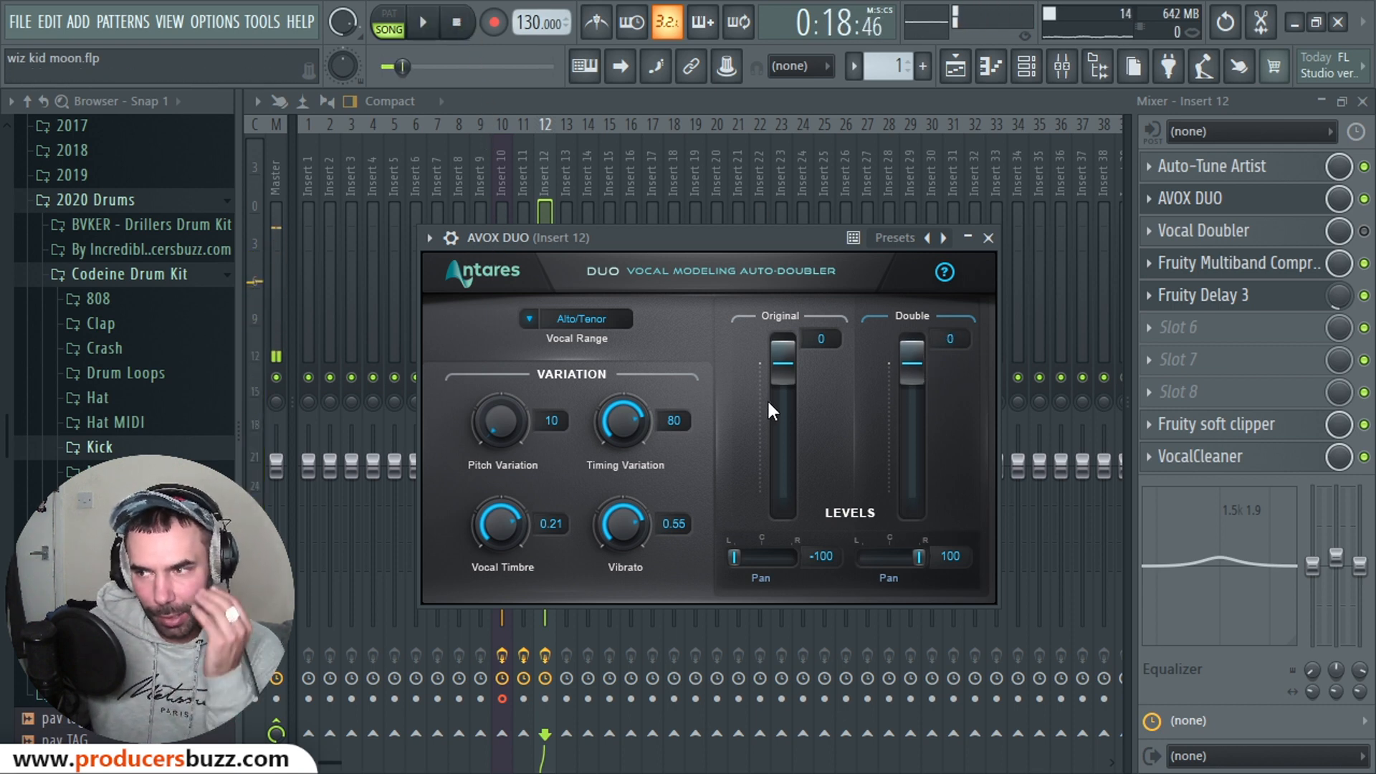
# Step: Pan the original voice to -88 and the double to 85, auditioning the stereo width
pyautogui.moveTo(734, 557); pyautogui.dragTo(741, 556)
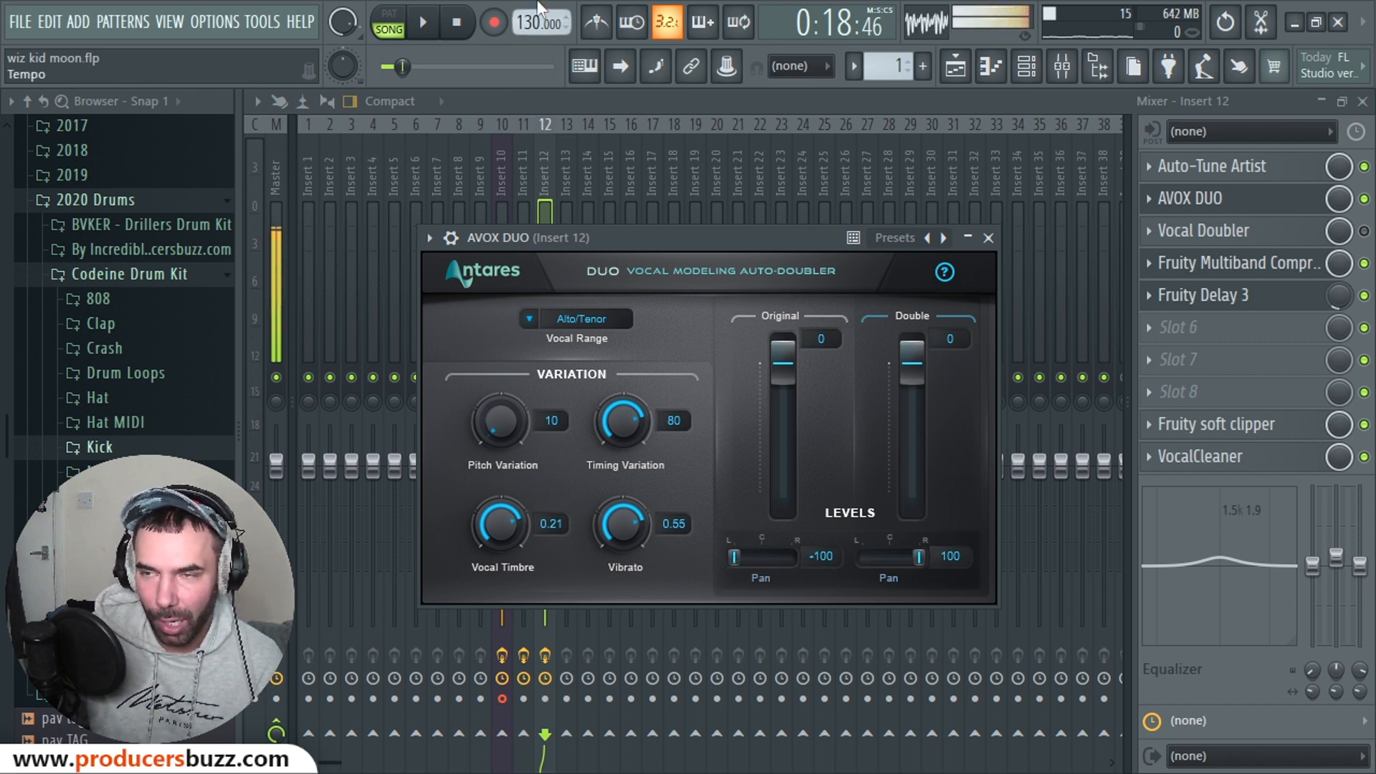
pyautogui.click(425, 28)
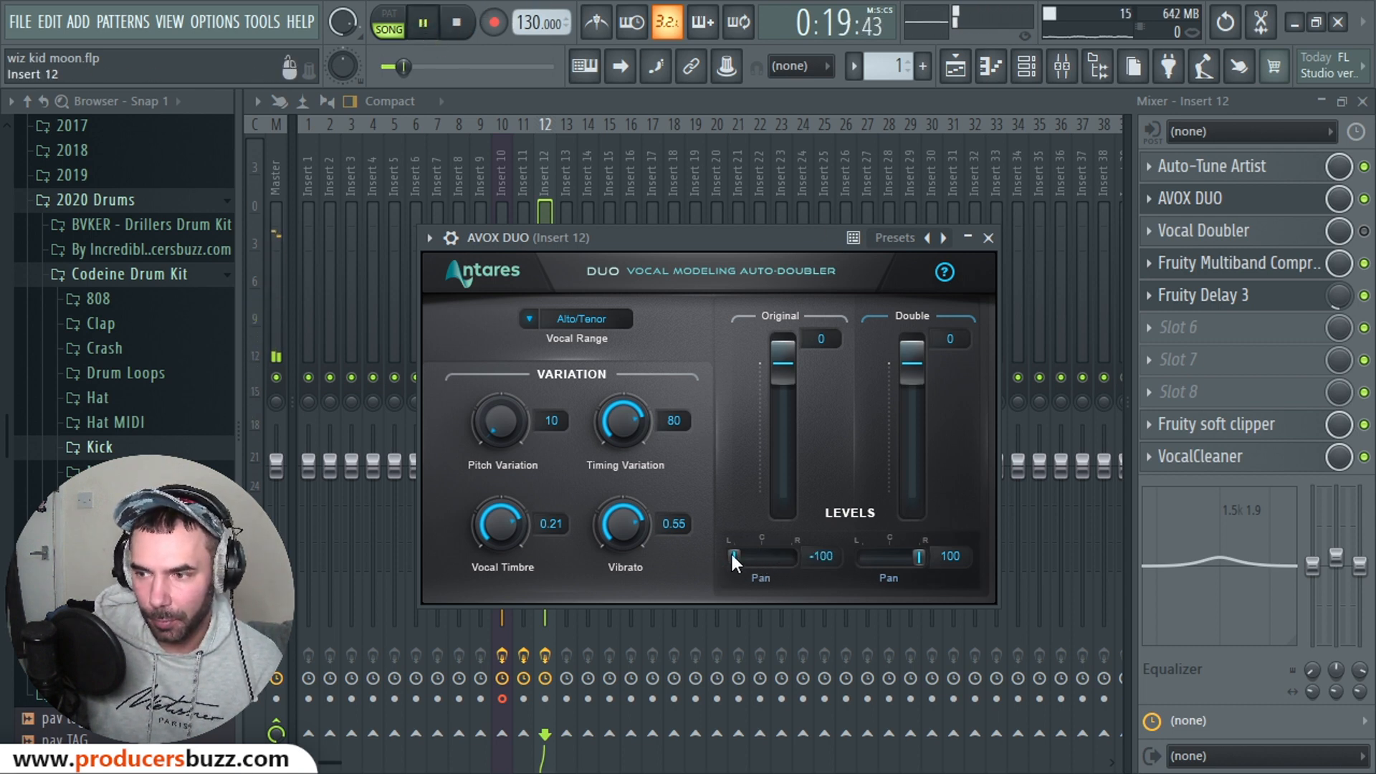
pyautogui.moveTo(732, 559)
pyautogui.mouseDown()
pyautogui.moveTo(800, 560)
pyautogui.moveTo(743, 573)
pyautogui.mouseUp()
pyautogui.moveTo(920, 558); pyautogui.dragTo(914, 561)
pyautogui.moveTo(743, 557); pyautogui.dragTo(744, 558)
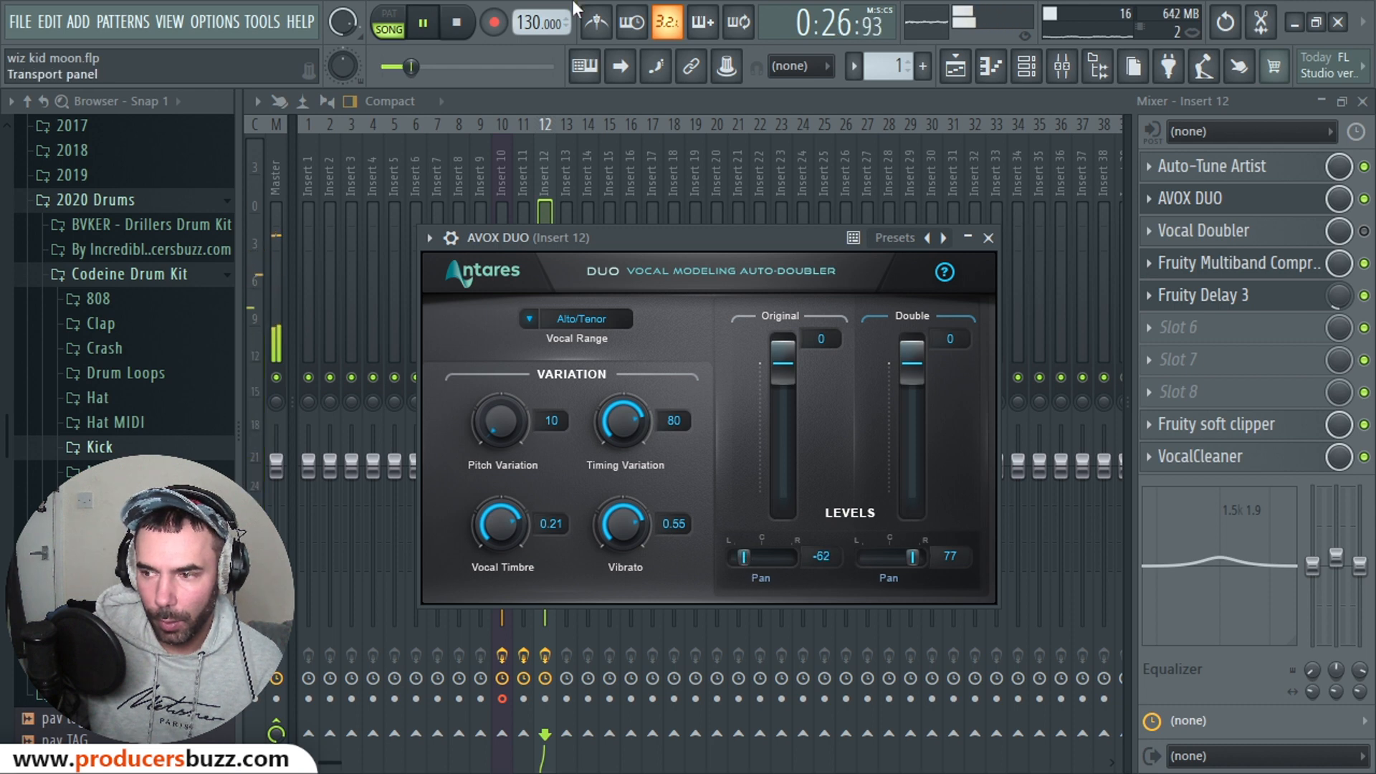
pyautogui.click(464, 23)
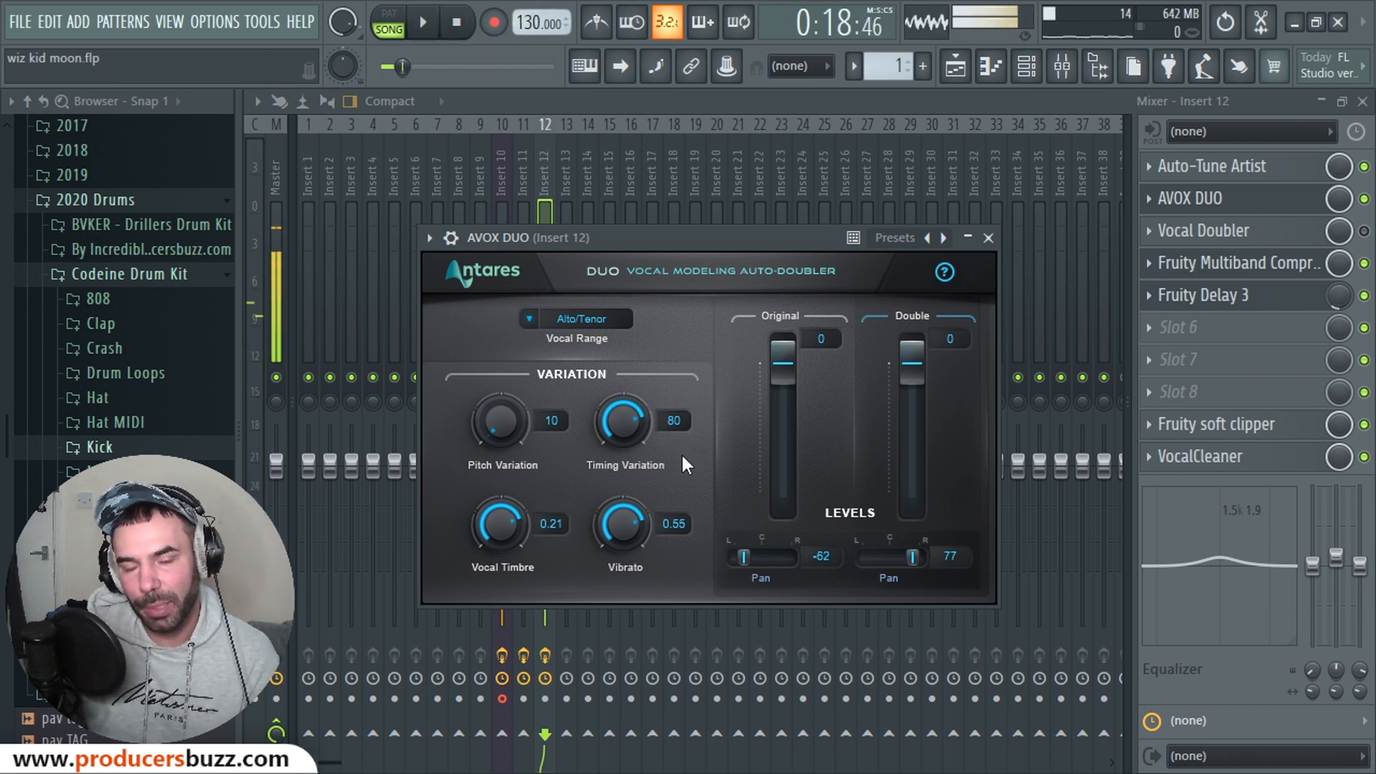
pyautogui.moveTo(760, 549); pyautogui.dragTo(739, 560)
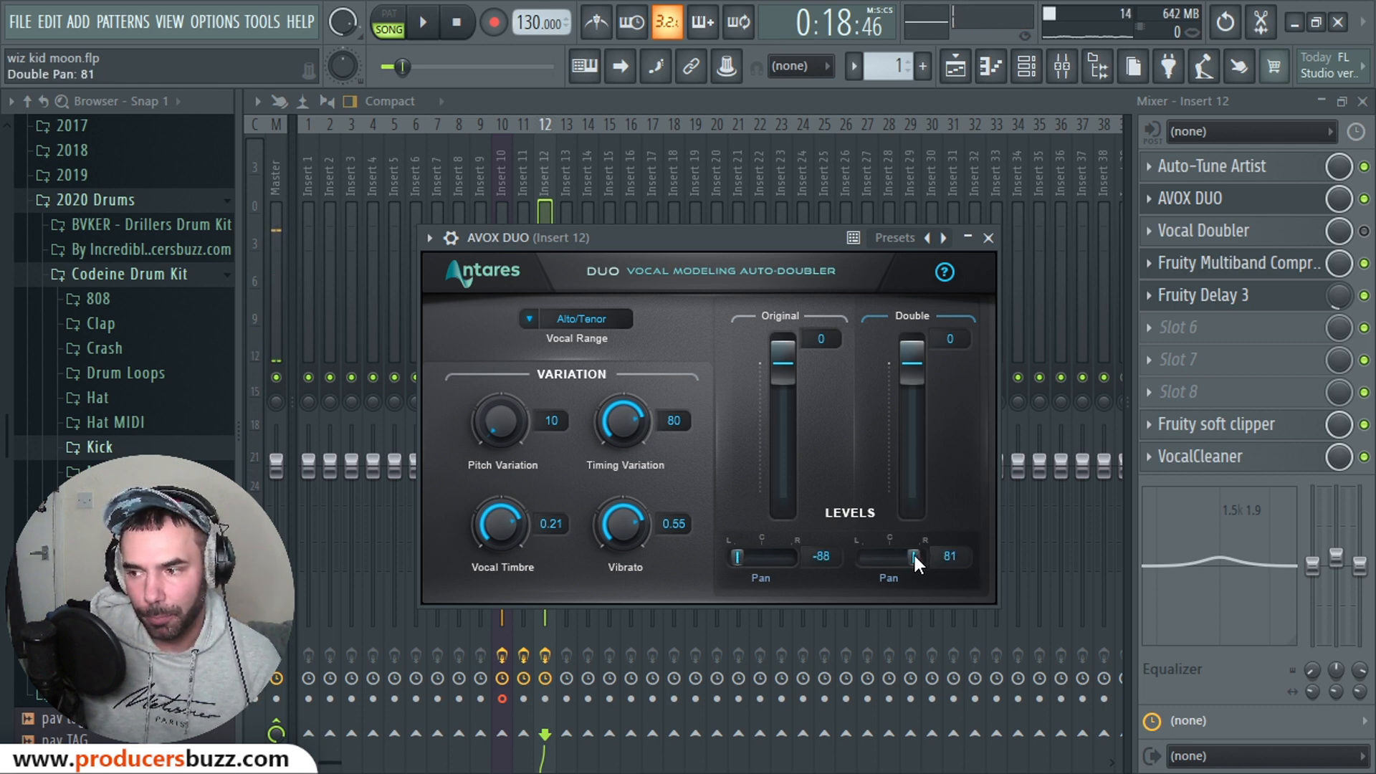
pyautogui.moveTo(915, 556); pyautogui.dragTo(916, 558)
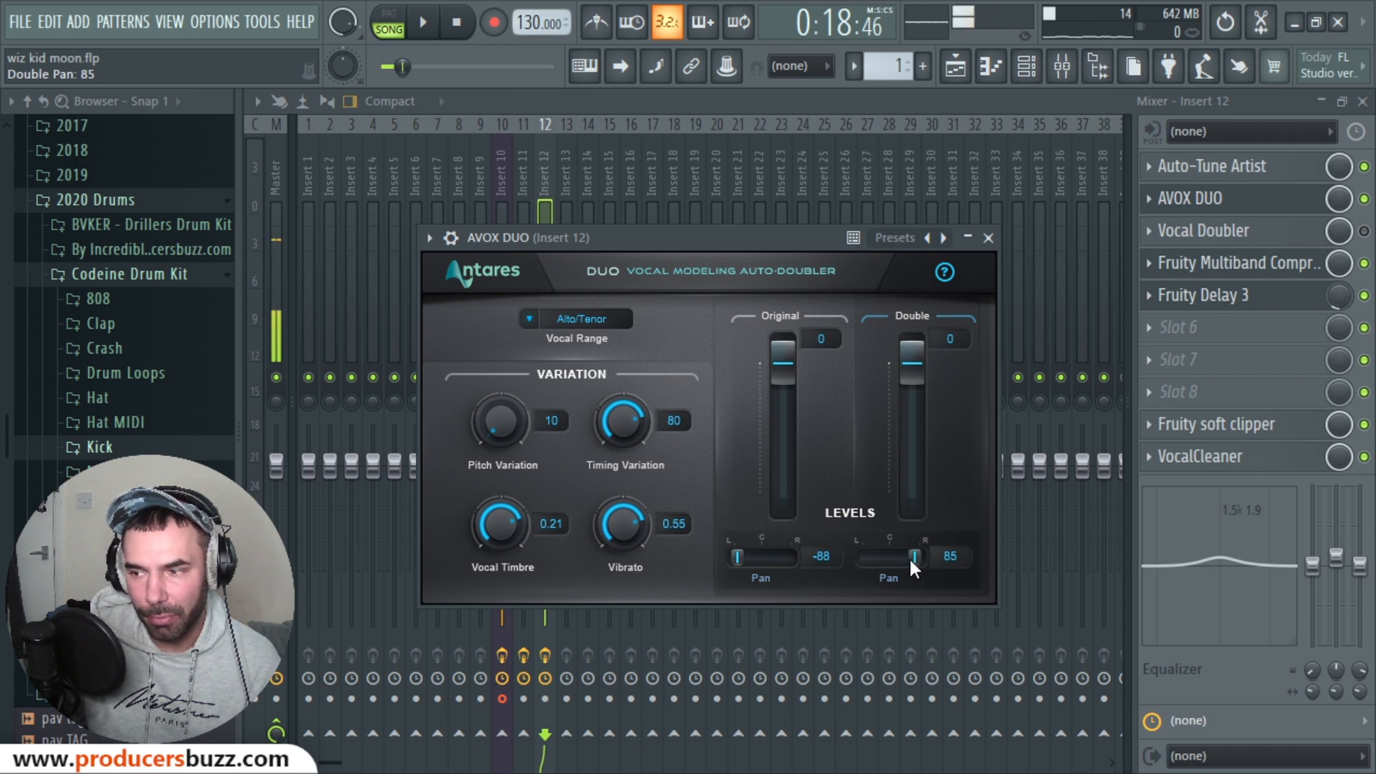
pyautogui.click(423, 24)
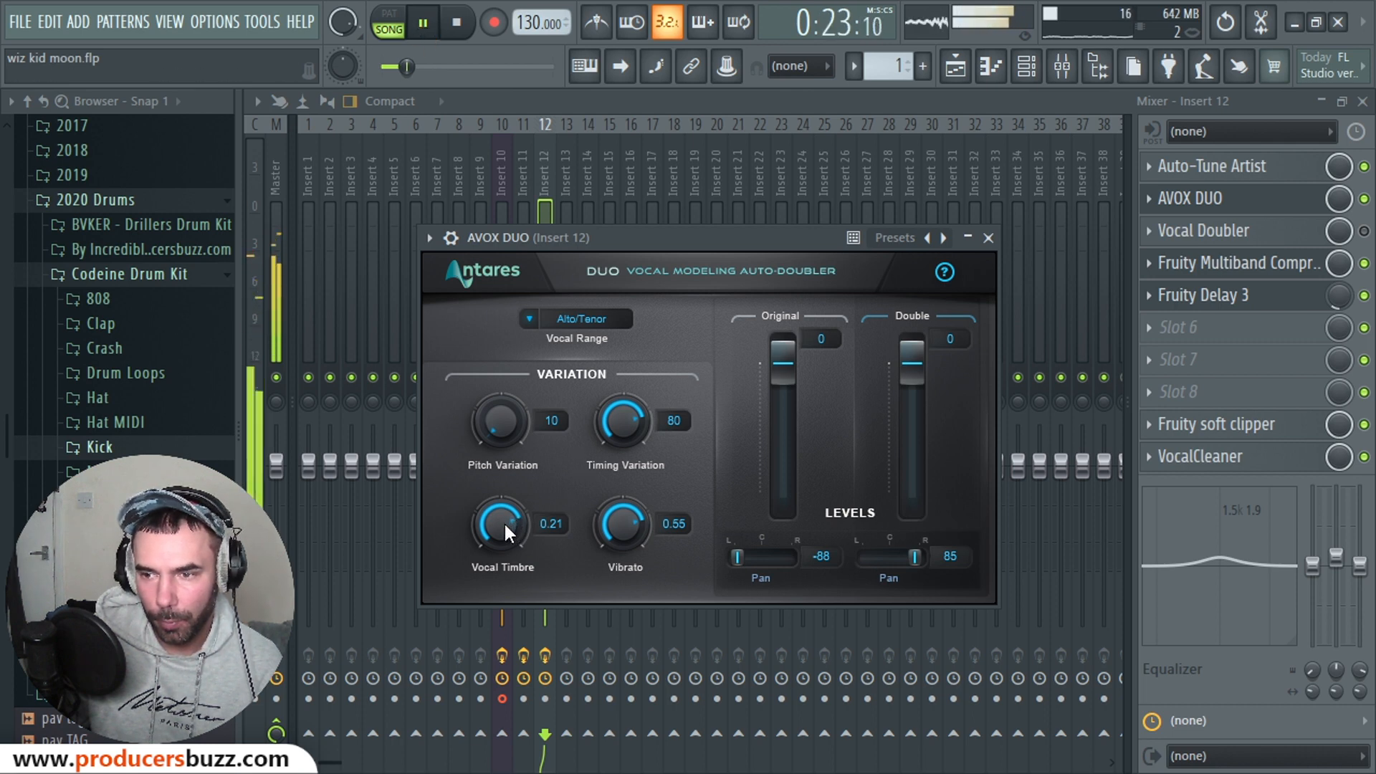
# Step: Lower AVOX DUO's Vocal Timbre to about 0.05 and Timing Variation to 68
pyautogui.moveTo(505, 523)
pyautogui.mouseDown()
pyautogui.moveTo(506, 578)
pyautogui.moveTo(504, 510)
pyautogui.moveTo(504, 529)
pyautogui.mouseUp()
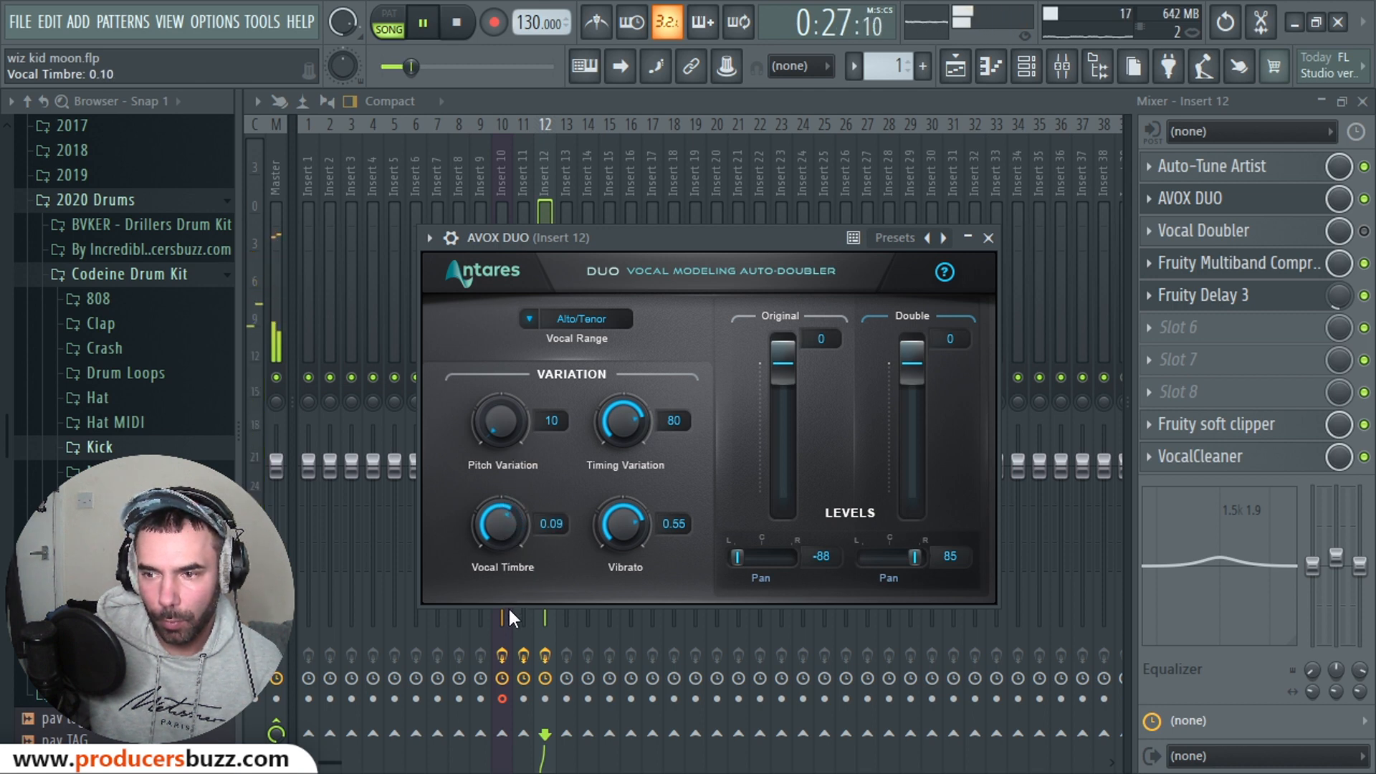
pyautogui.moveTo(509, 609); pyautogui.dragTo(509, 627)
pyautogui.moveTo(500, 529); pyautogui.dragTo(501, 524)
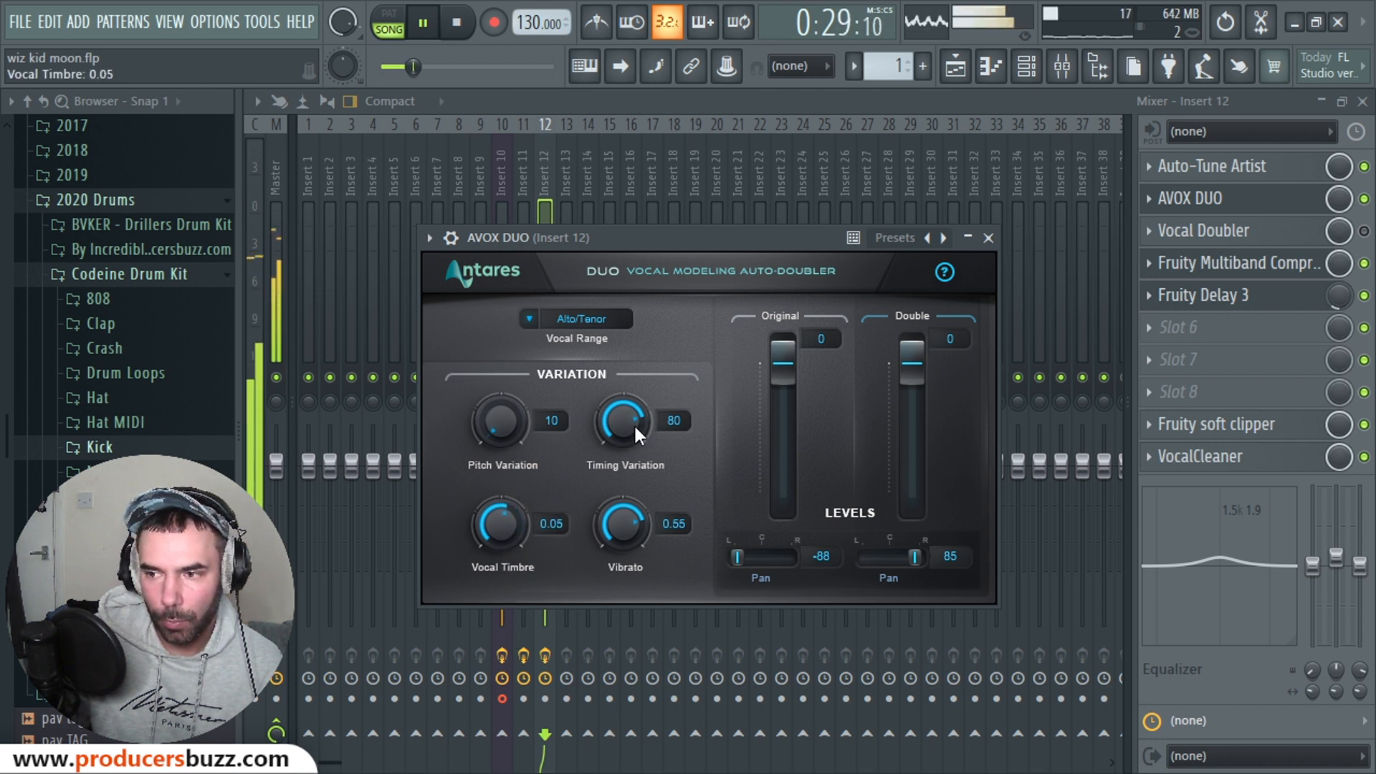
pyautogui.moveTo(634, 426); pyautogui.dragTo(630, 448)
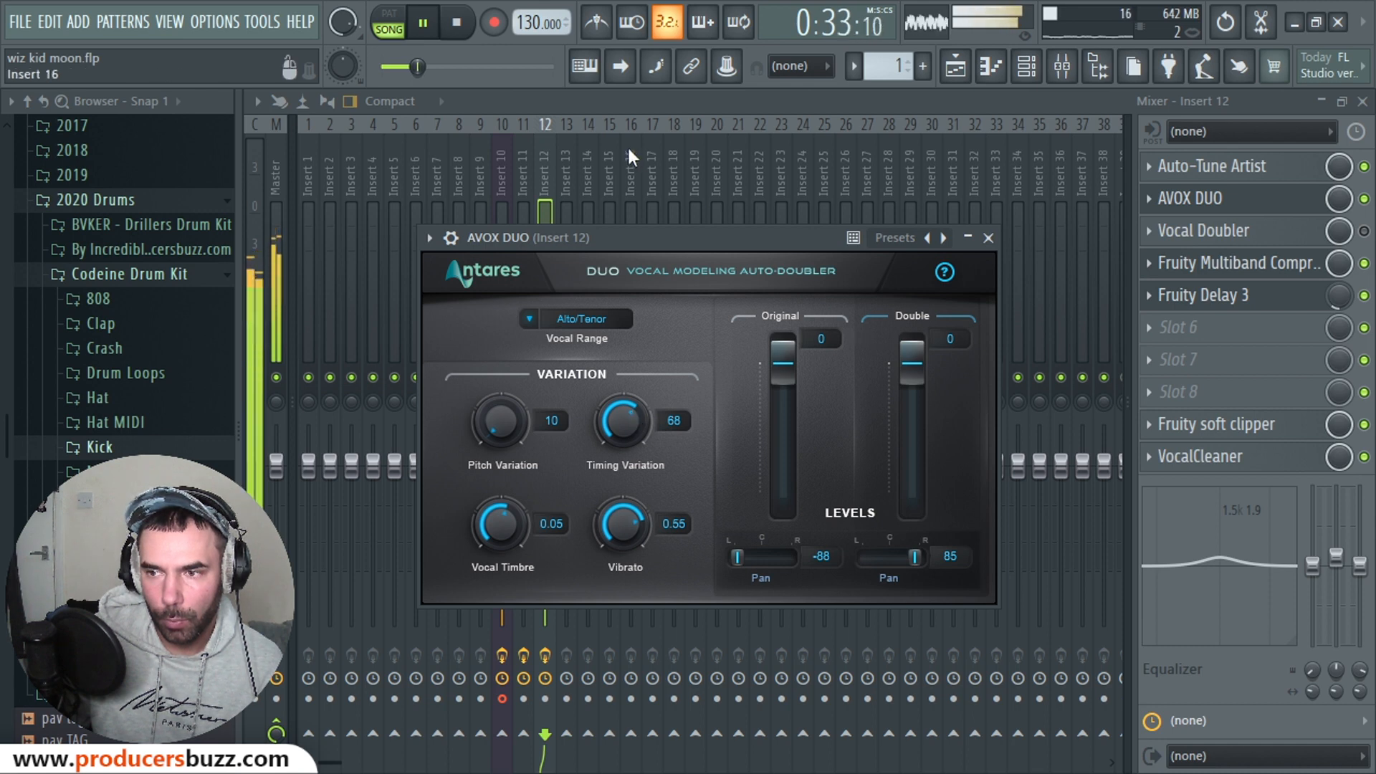
# Step: Audition the Soprano and Instrument vocal ranges during playback, then settle on Alto/Tenor
pyautogui.click(582, 320)
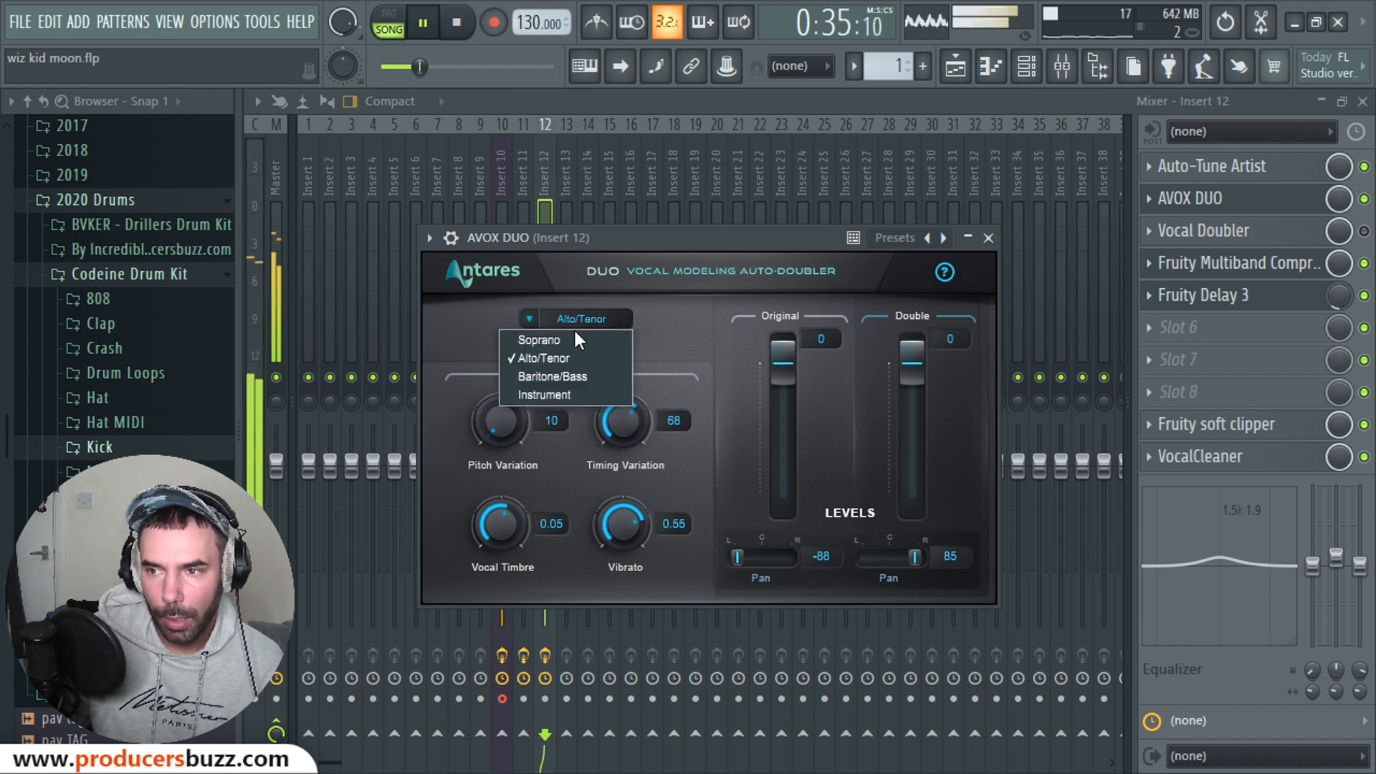
pyautogui.click(566, 341)
pyautogui.press('space')
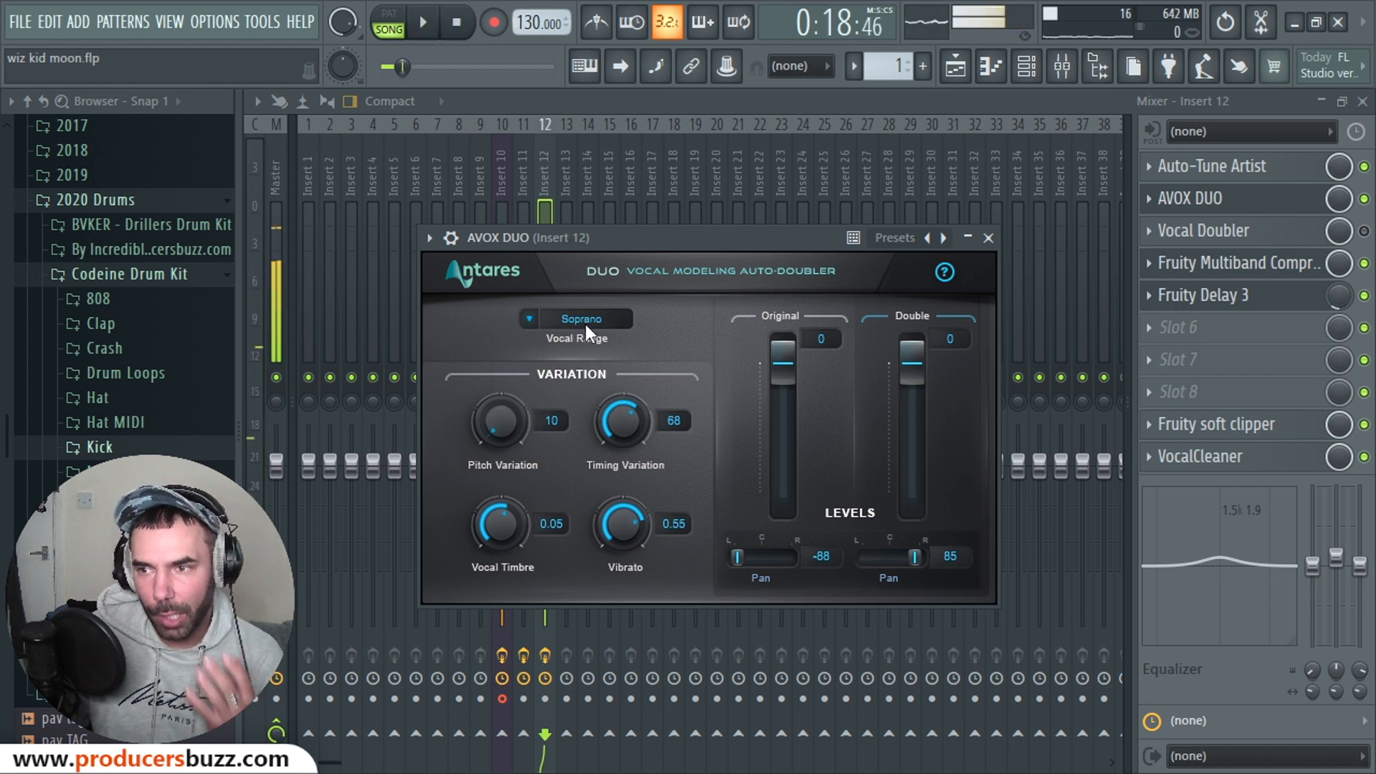
pyautogui.press('space')
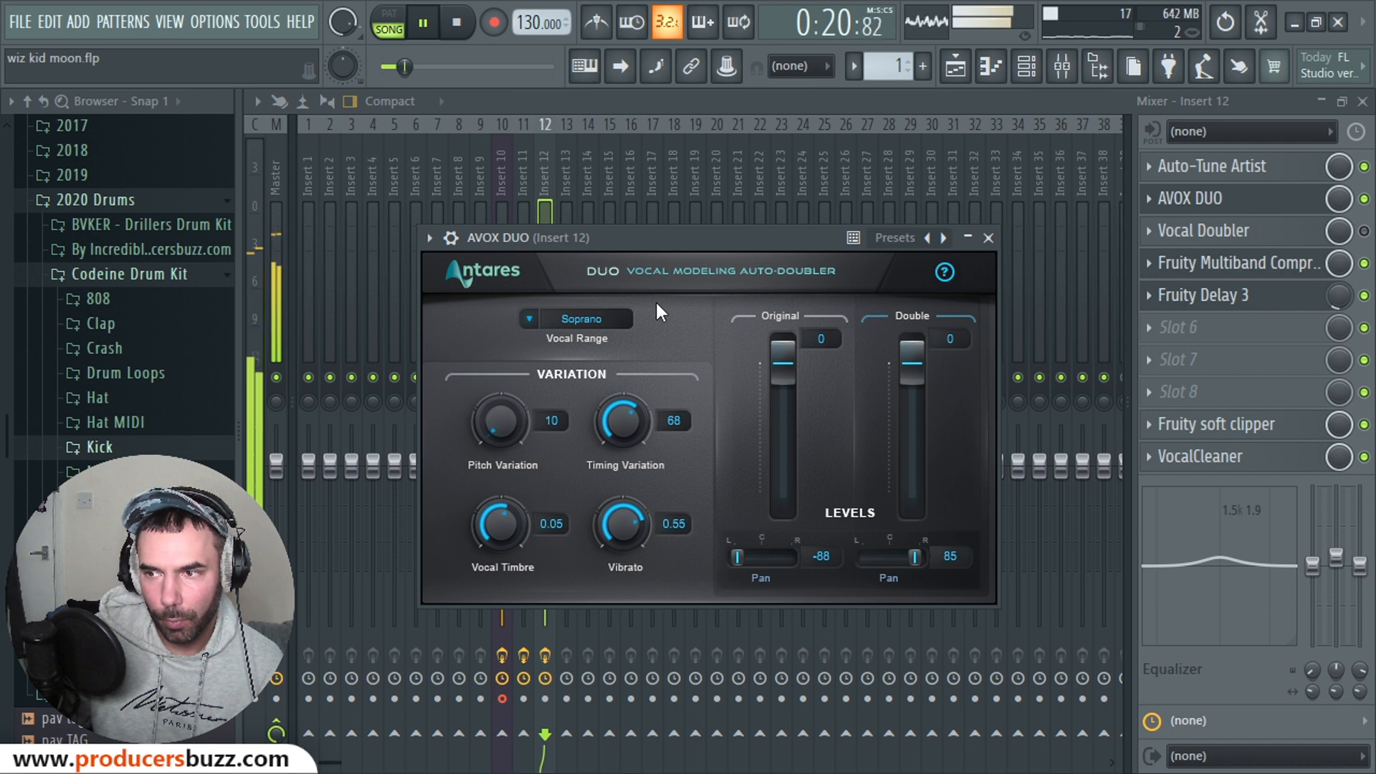
pyautogui.click(587, 320)
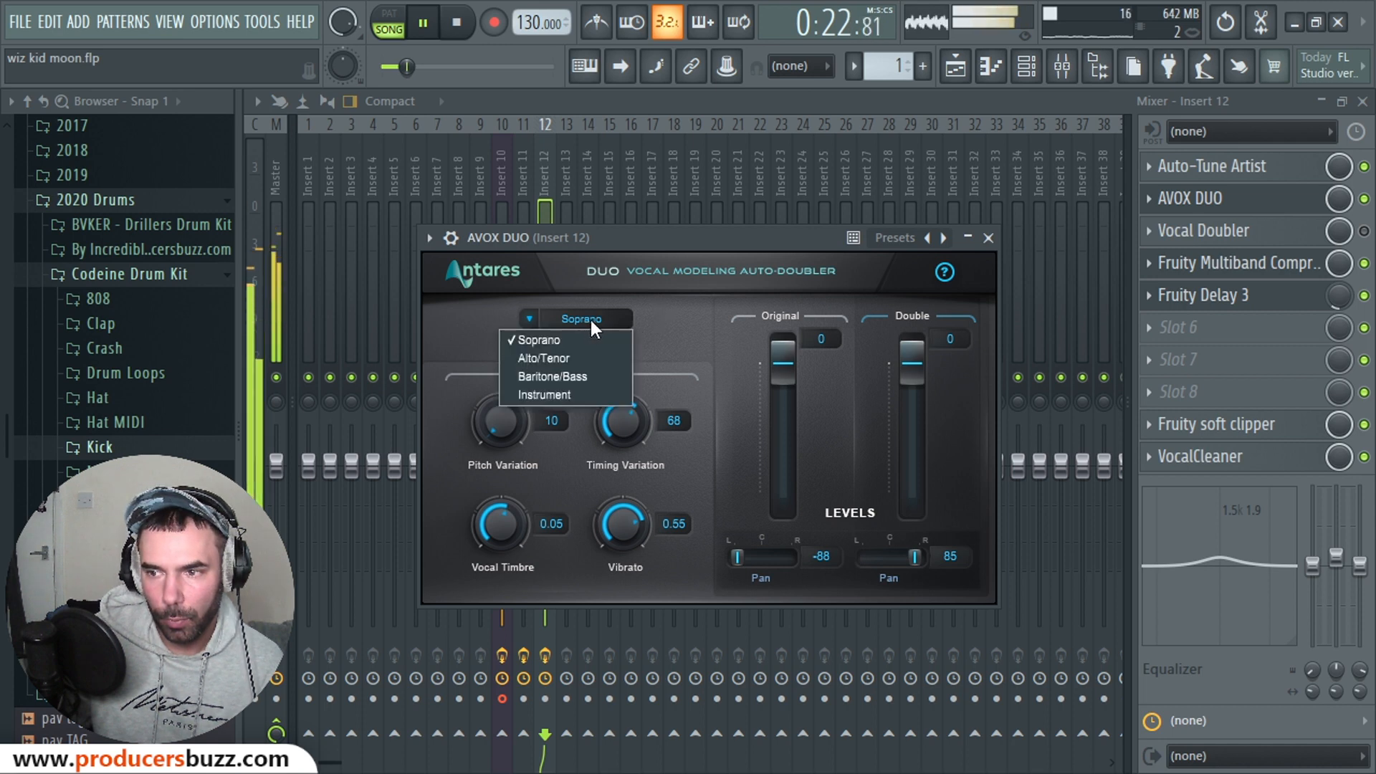
pyautogui.click(575, 394)
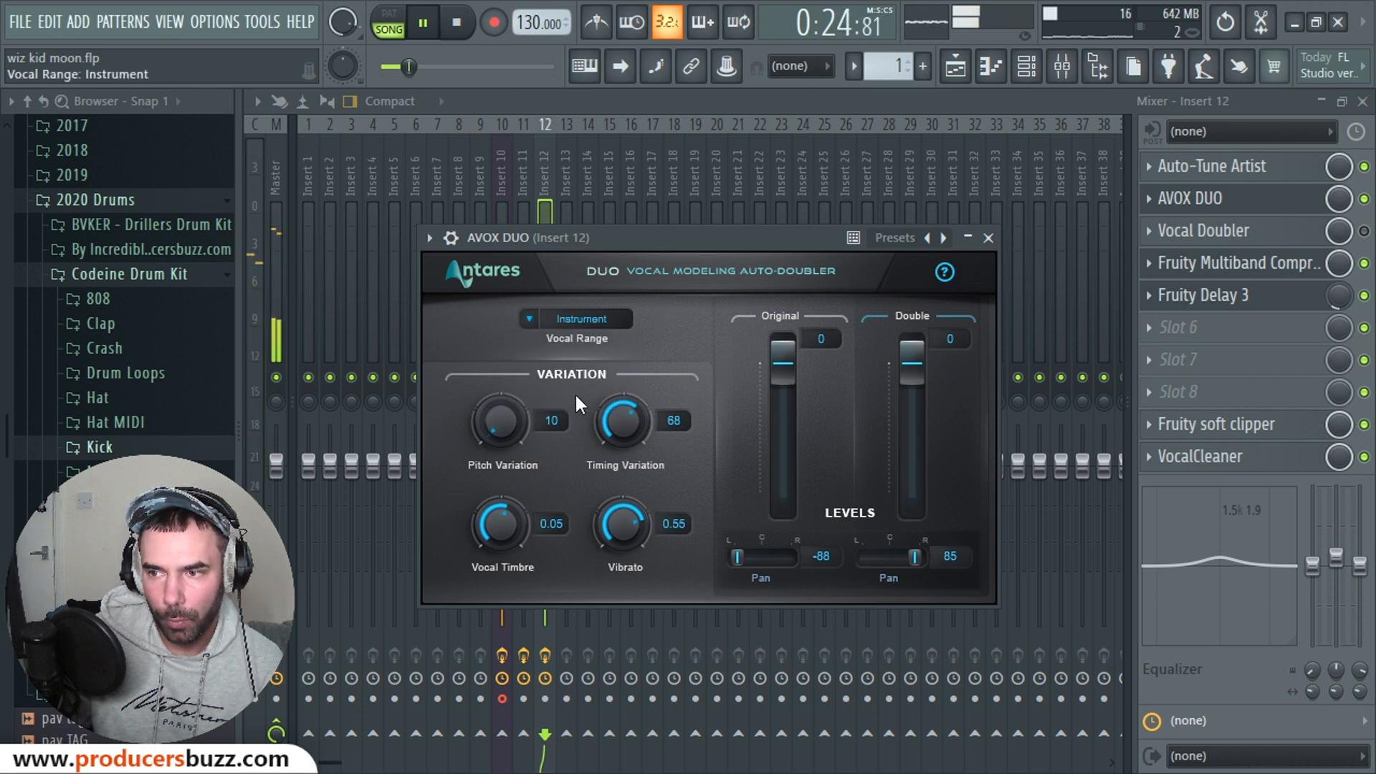
pyautogui.click(458, 27)
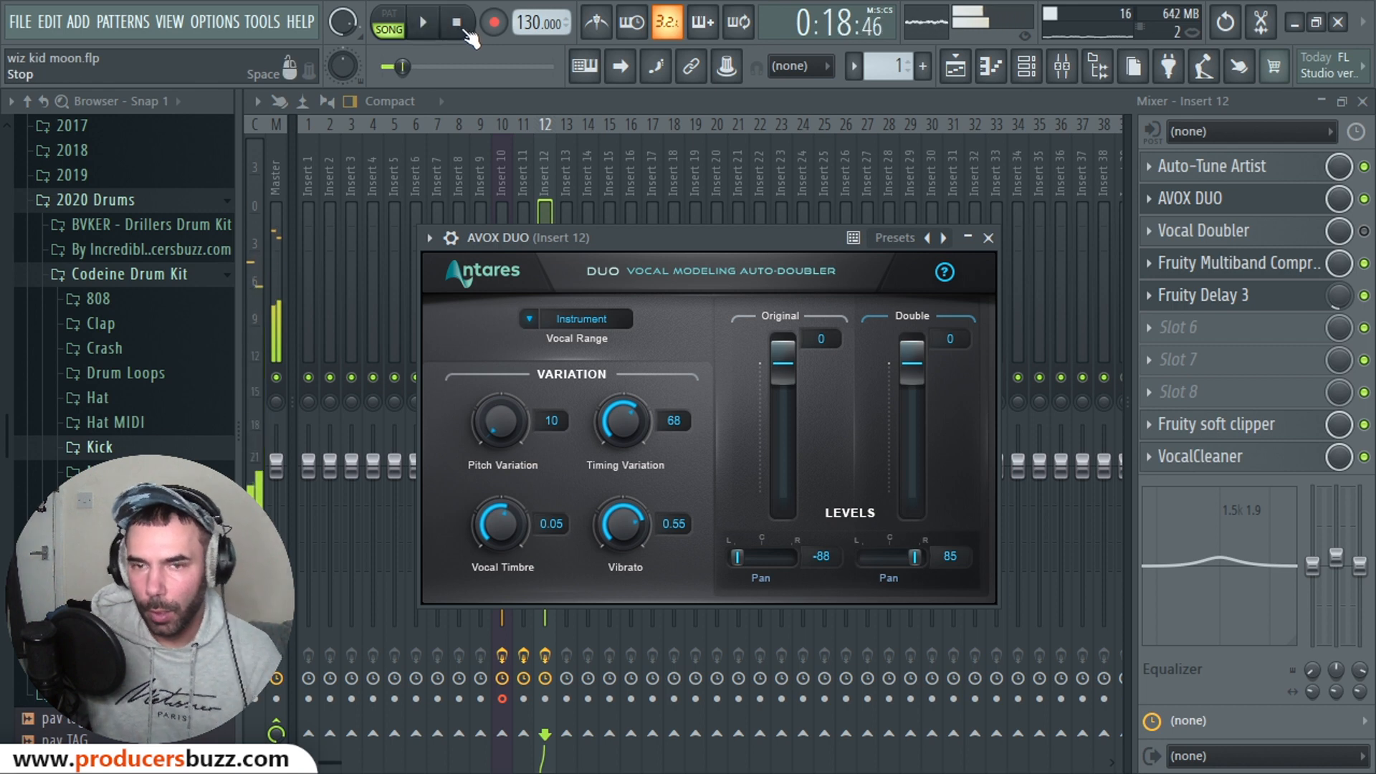
pyautogui.click(565, 322)
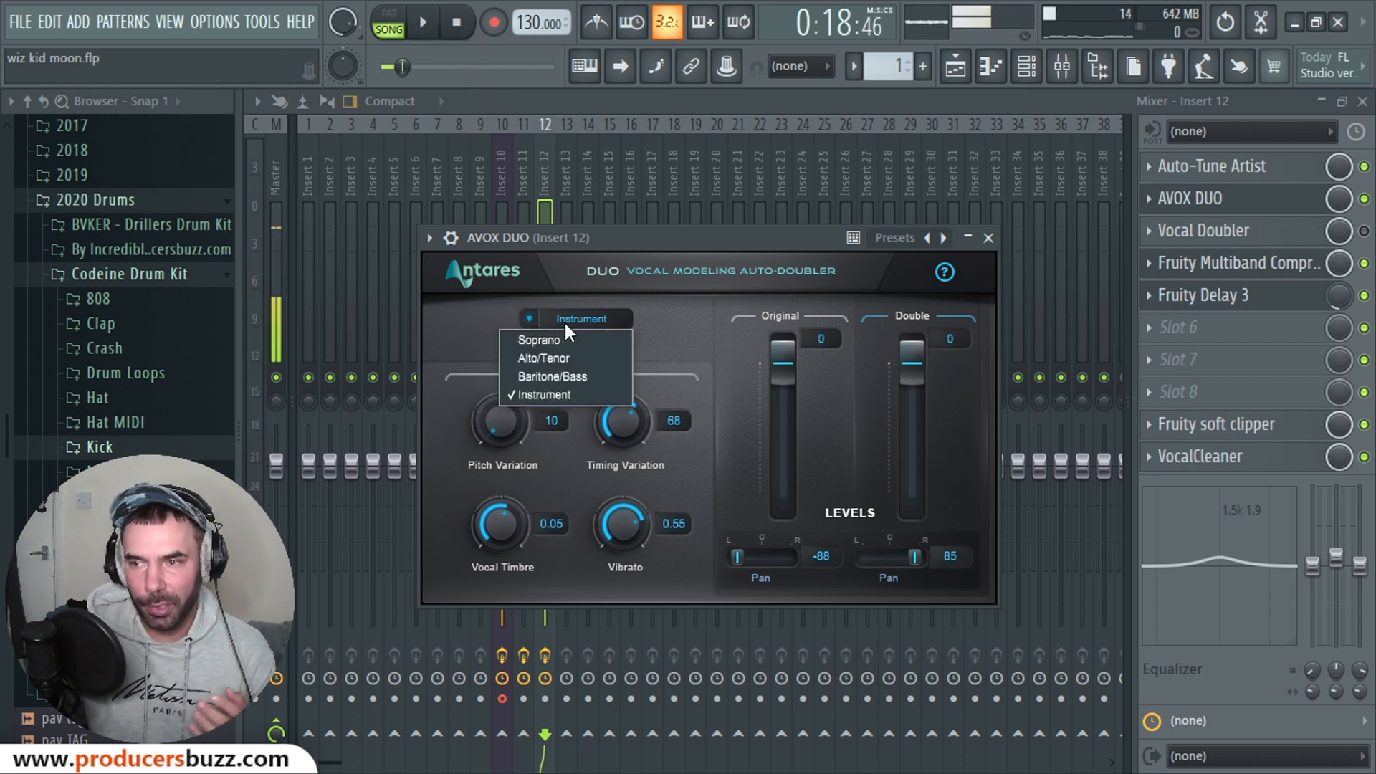
pyautogui.click(596, 355)
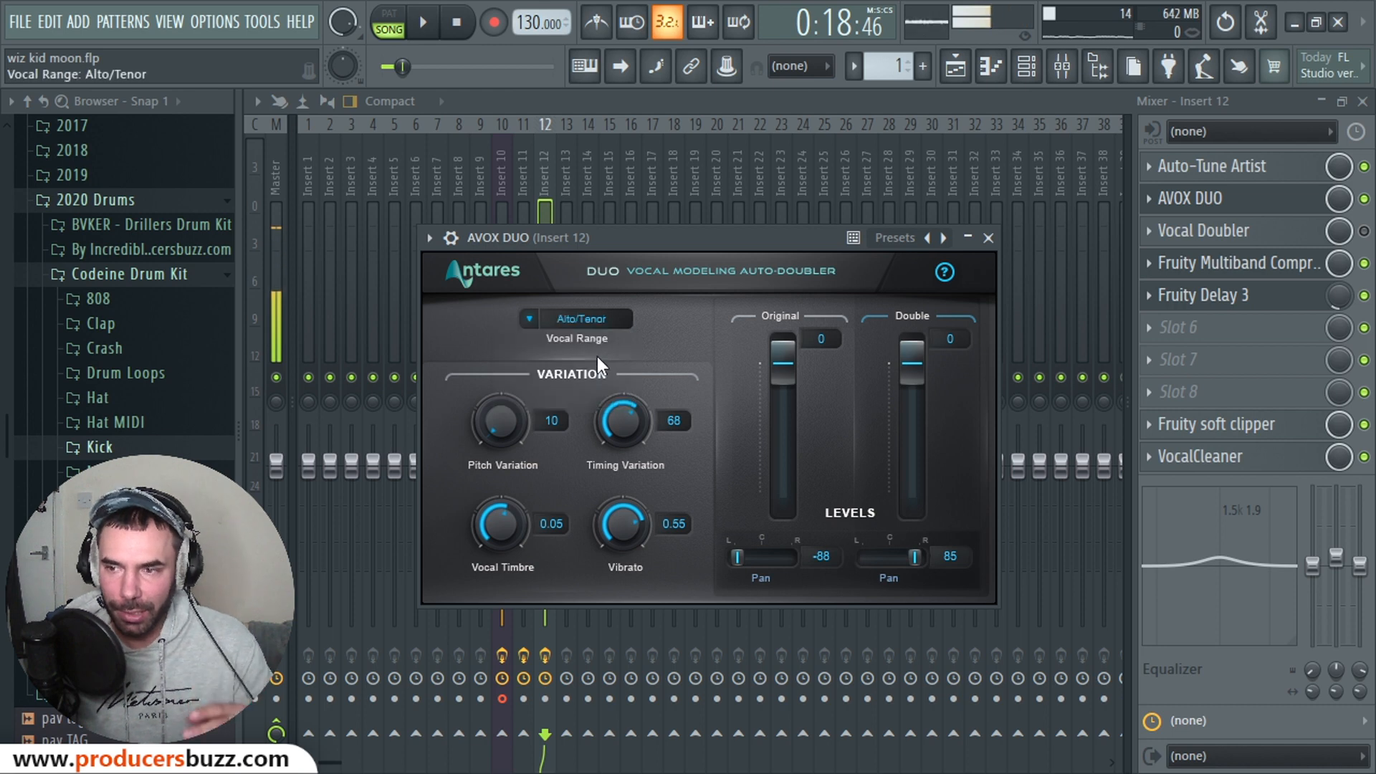
pyautogui.moveTo(686, 225); pyautogui.dragTo(673, 254)
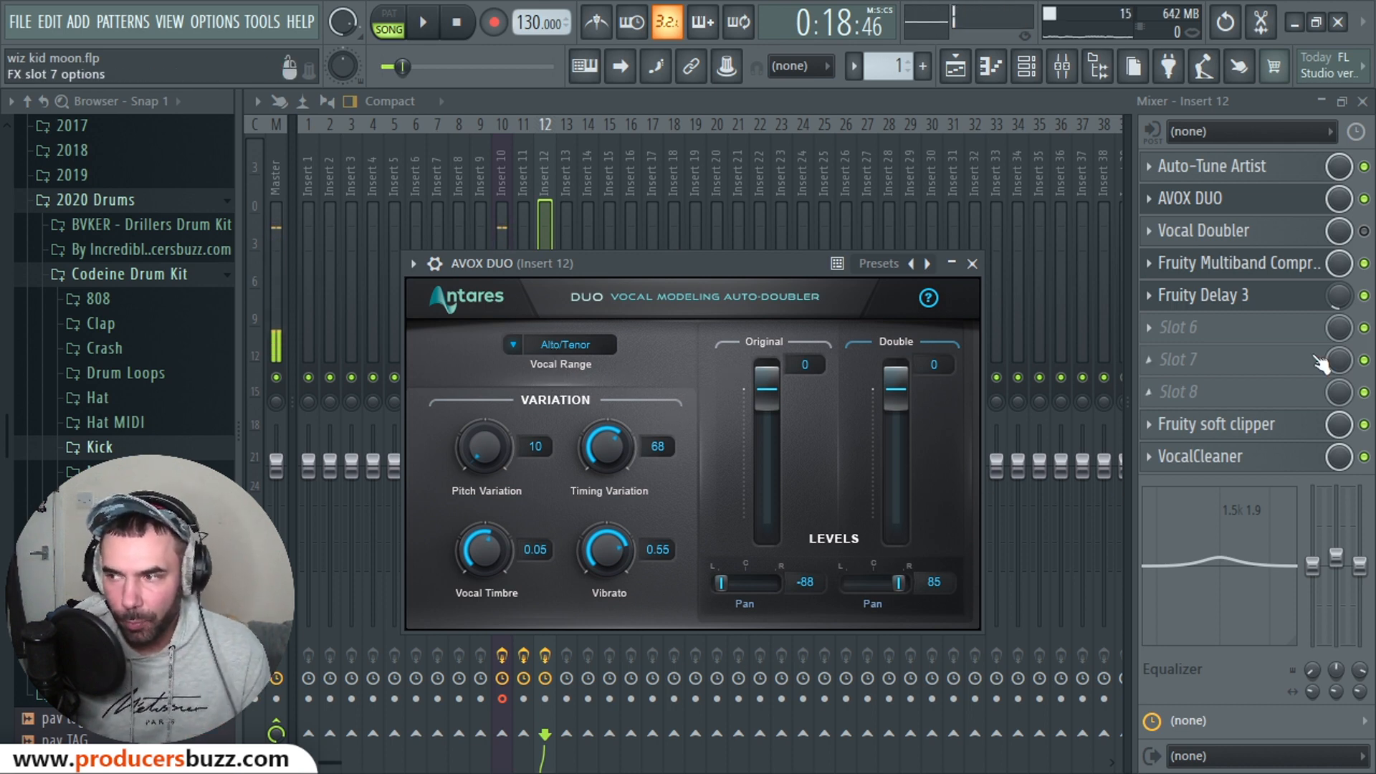
# Step: Enable Vocal Doubler, bypass AVOX DUO, and bring up the Vocal Doubler settings
pyautogui.click(1365, 230)
pyautogui.click(1365, 198)
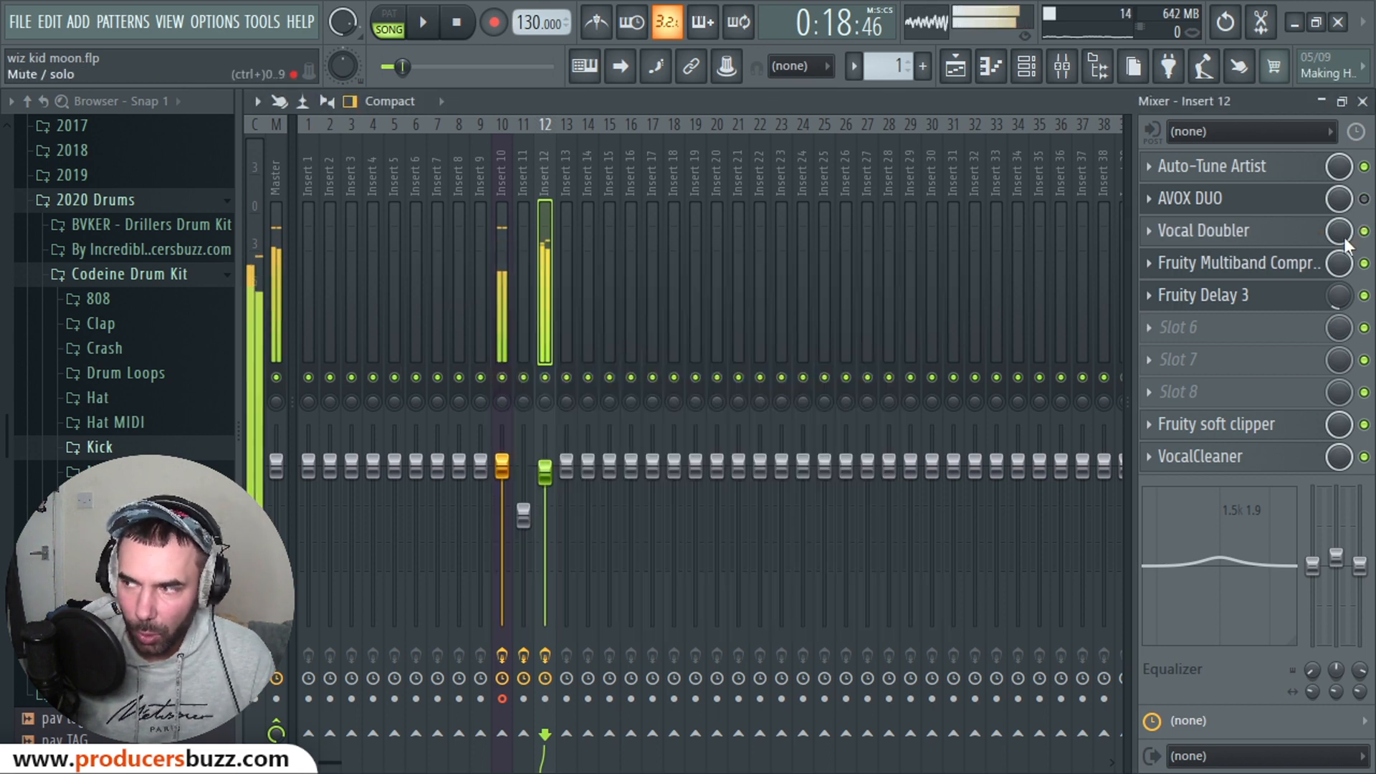
pyautogui.click(1283, 233)
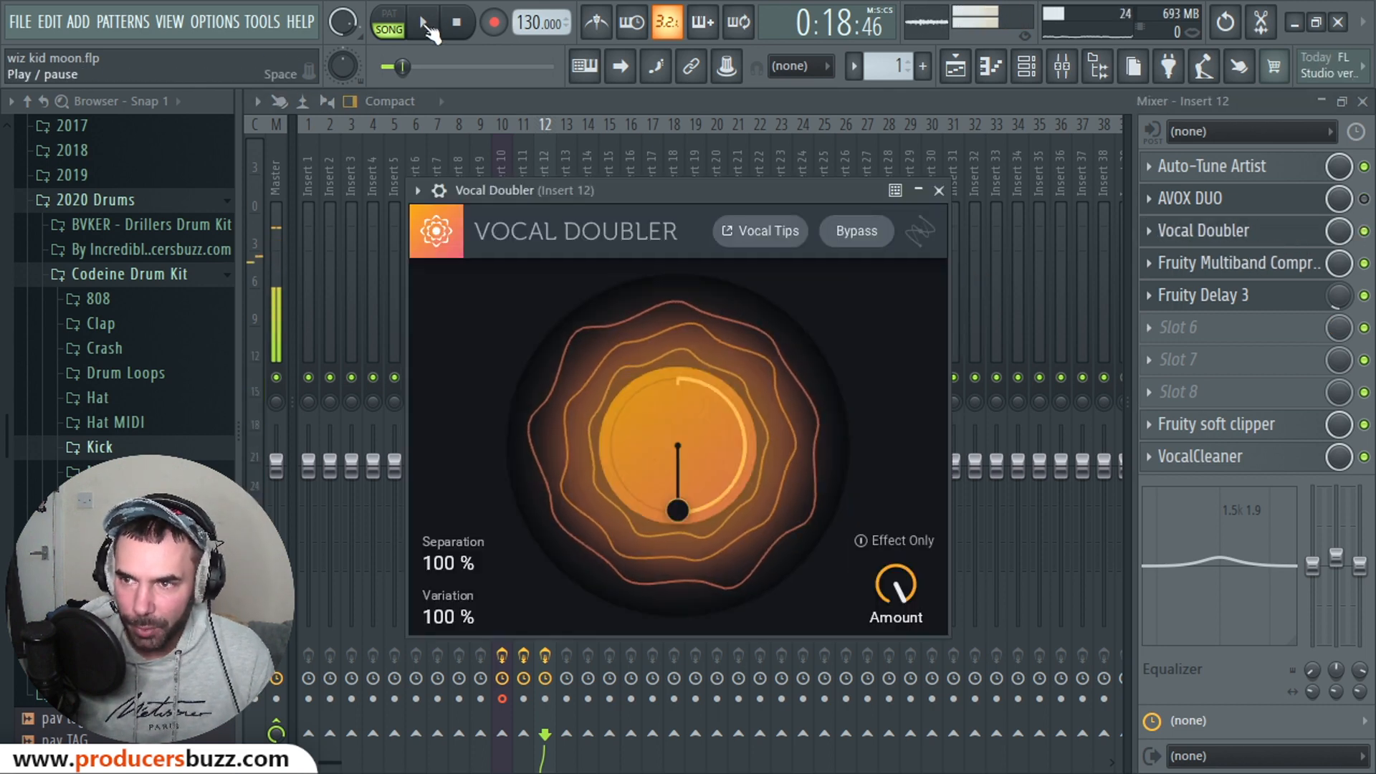
# Step: While playing, set Vocal Doubler to 89% separation, 50% variation and 49% amount, then close it
pyautogui.click(424, 25)
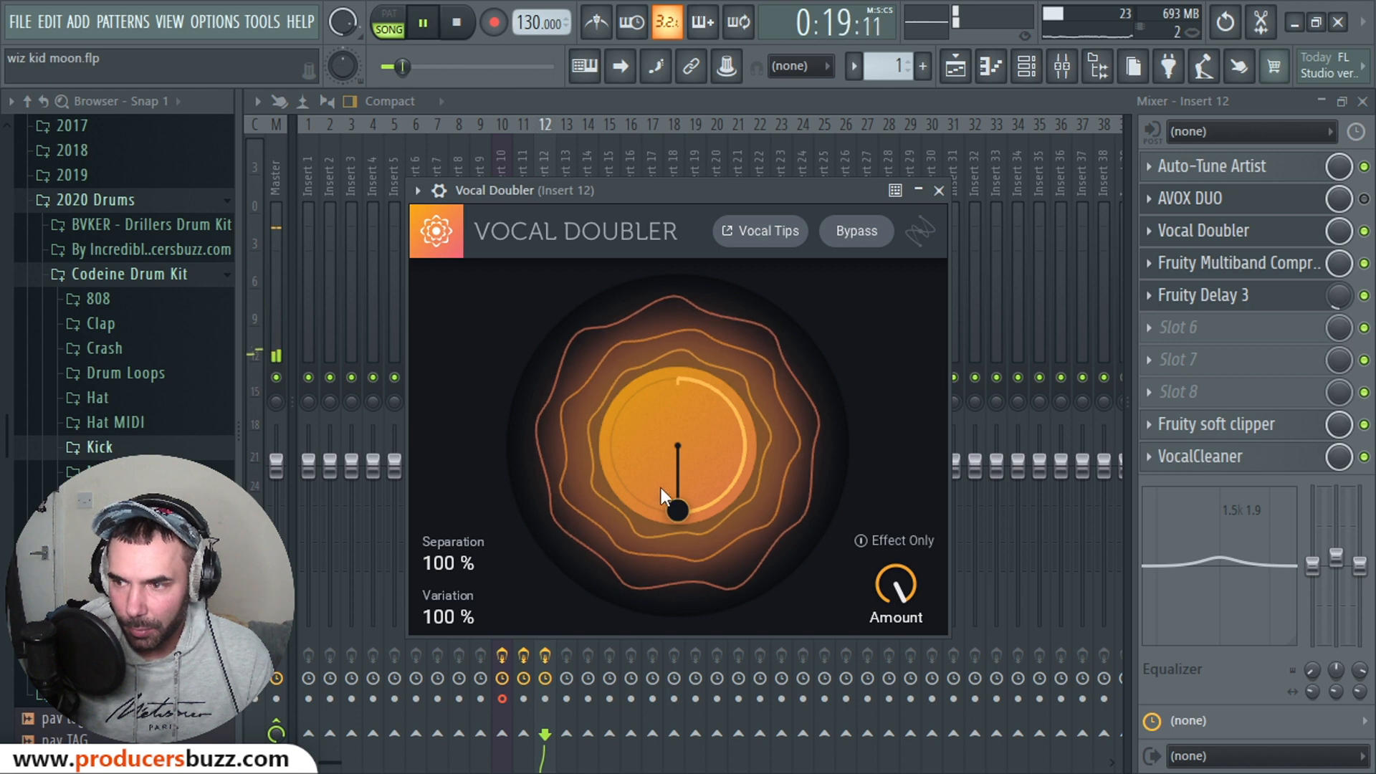
pyautogui.moveTo(661, 487); pyautogui.dragTo(746, 450)
pyautogui.click(457, 22)
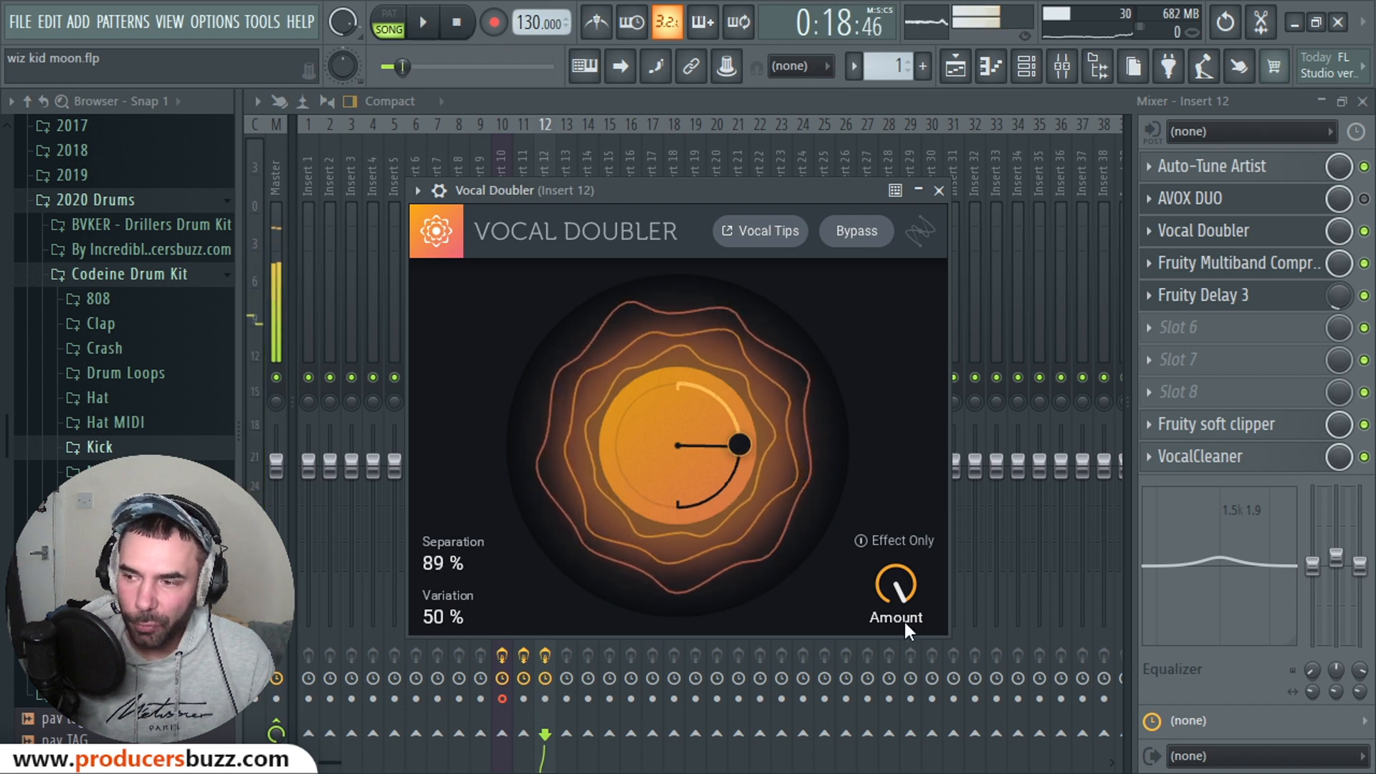
pyautogui.moveTo(893, 576); pyautogui.dragTo(903, 709)
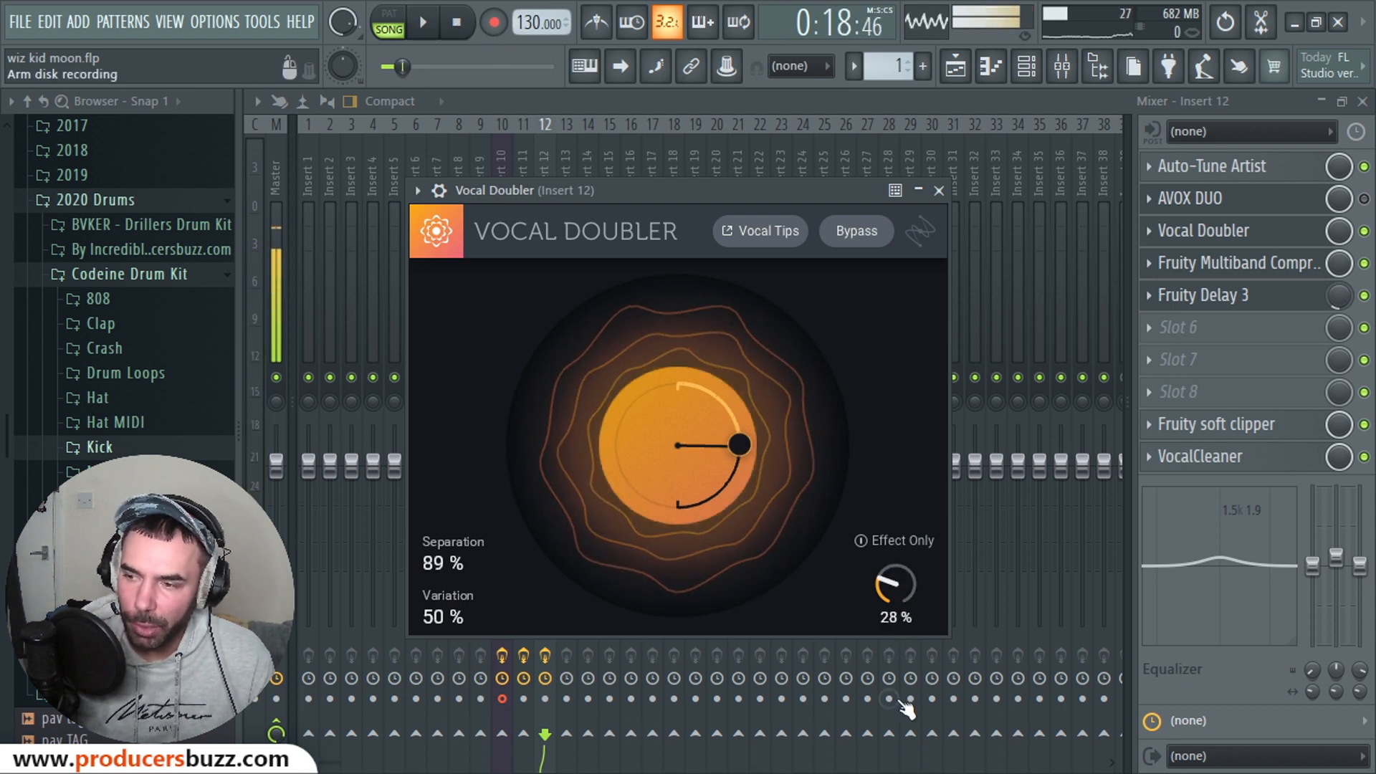
pyautogui.moveTo(889, 573); pyautogui.dragTo(875, 448)
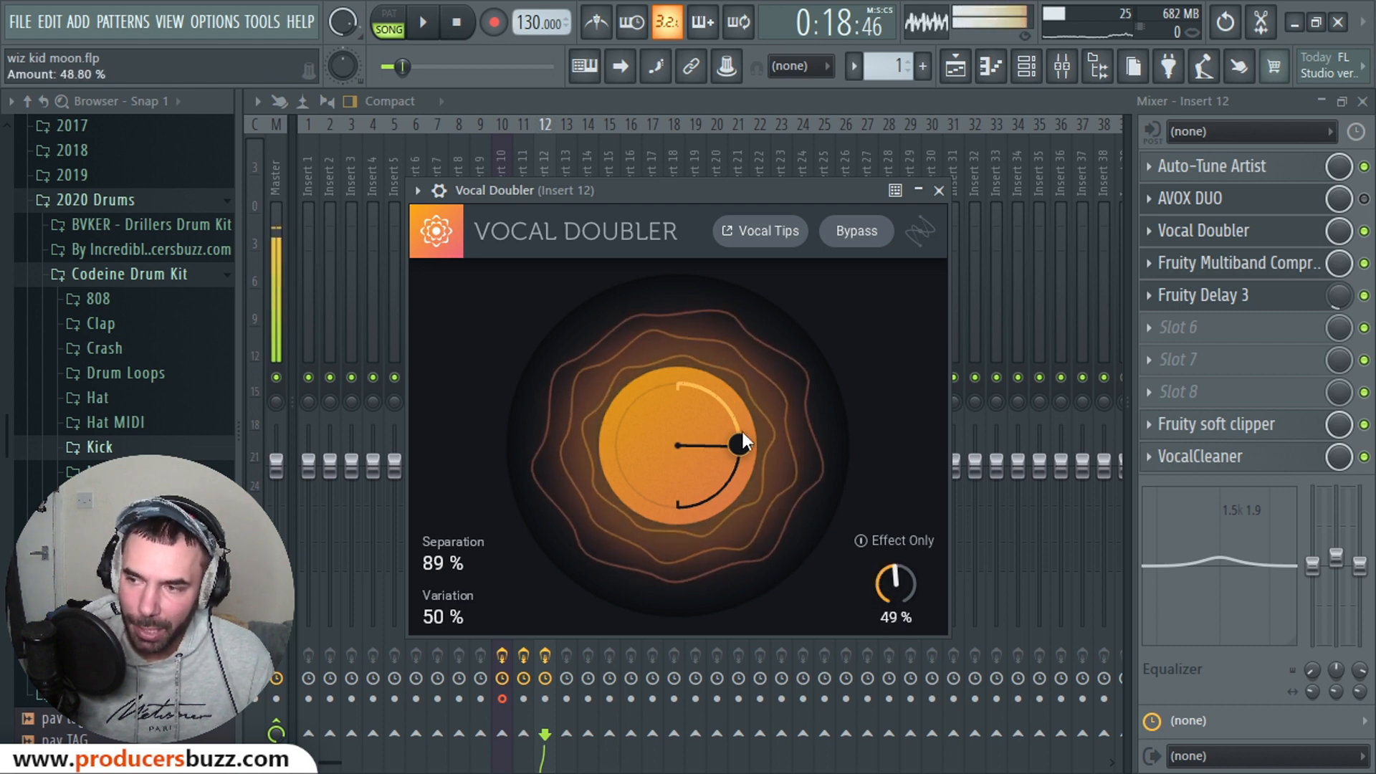
pyautogui.press('Escape')
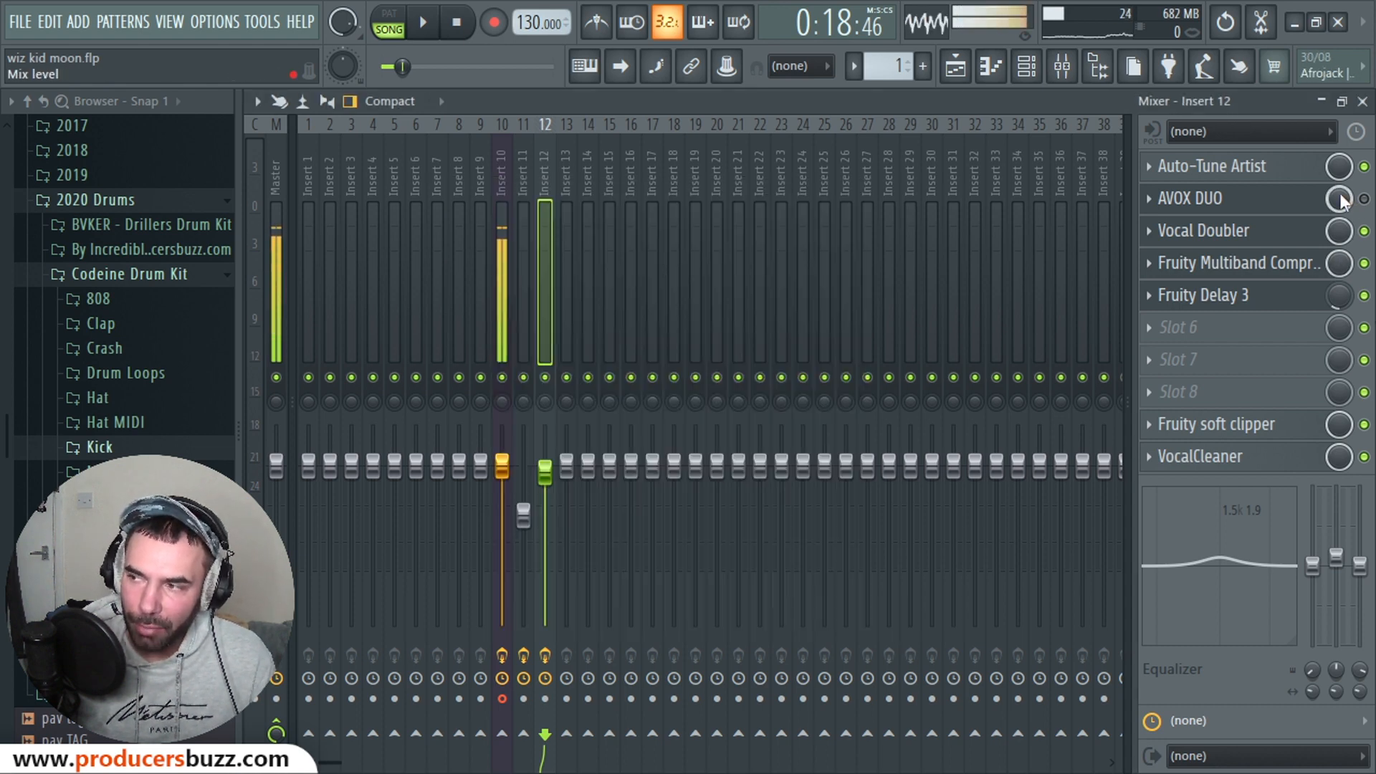
# Step: Retune Vocal Doubler during playback to Separation 100%, Variation 100%, Amount 61%, then close it and stop
pyautogui.moveTo(1339, 200); pyautogui.dragTo(1339, 193)
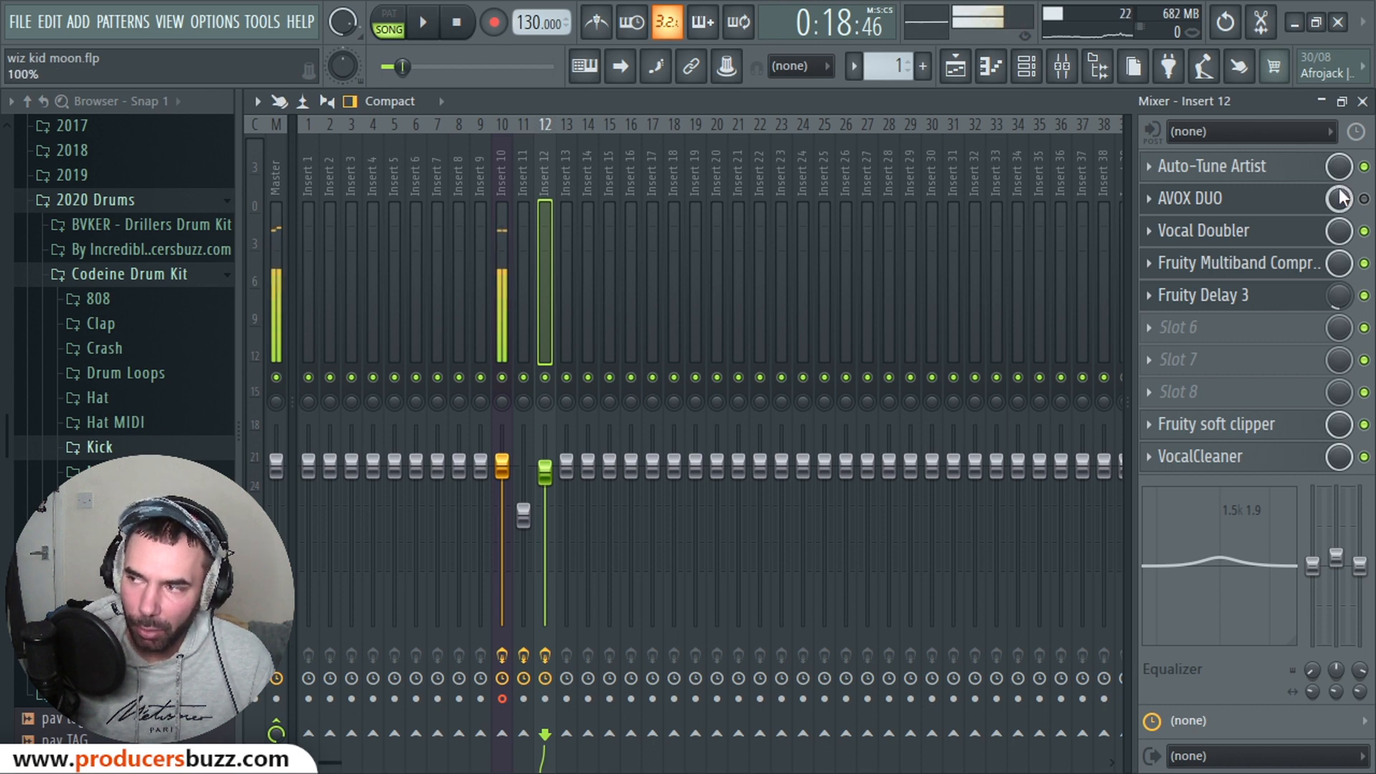
pyautogui.click(1247, 233)
pyautogui.moveTo(897, 580); pyautogui.dragTo(900, 575)
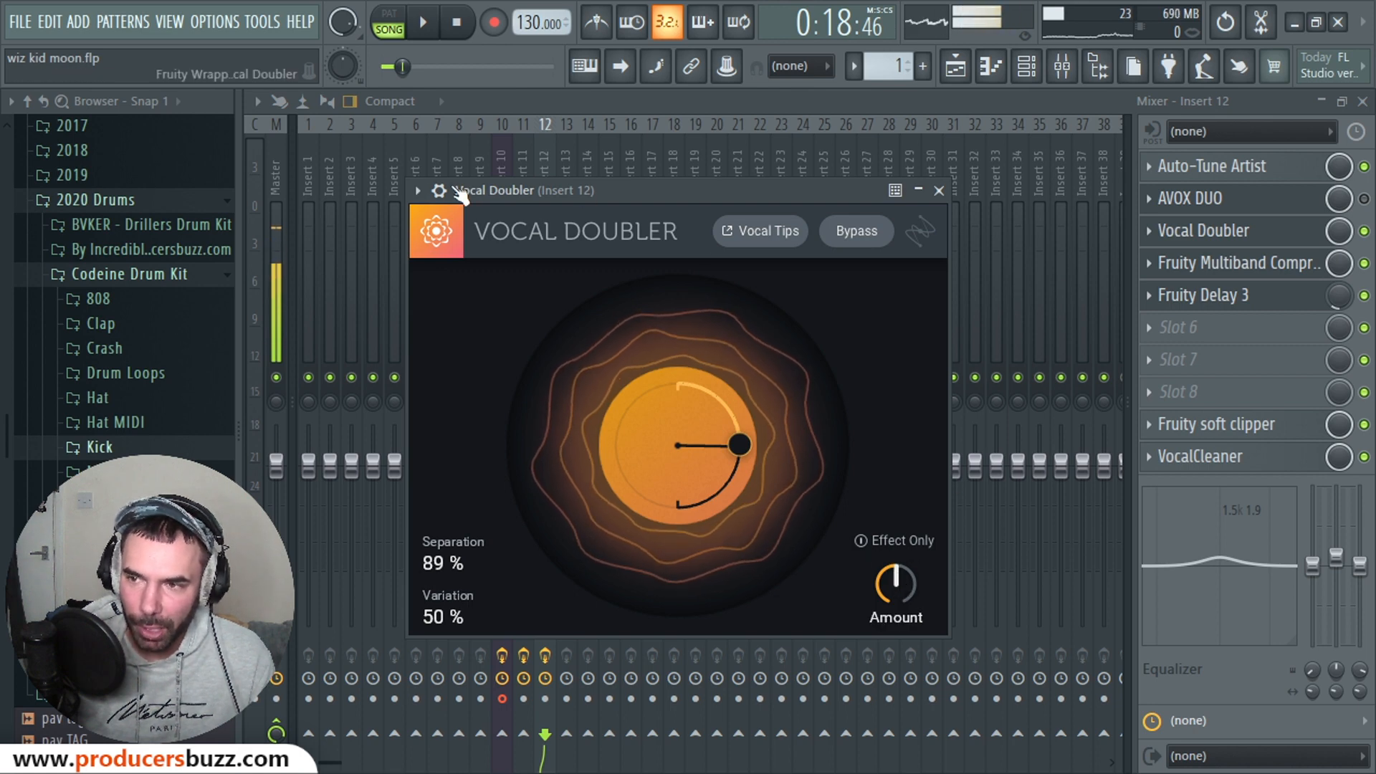
pyautogui.click(422, 22)
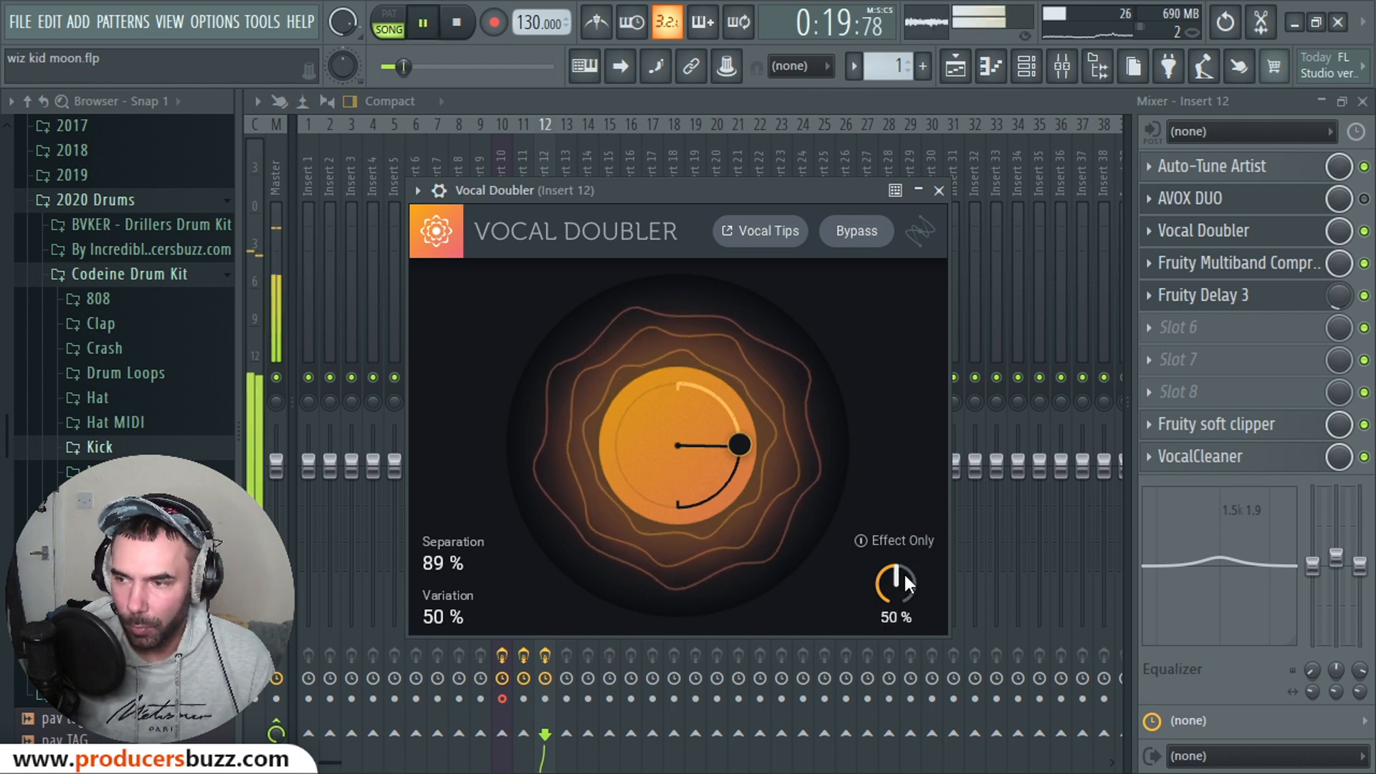
pyautogui.moveTo(903, 570); pyautogui.dragTo(898, 609)
pyautogui.moveTo(879, 503); pyautogui.dragTo(888, 548)
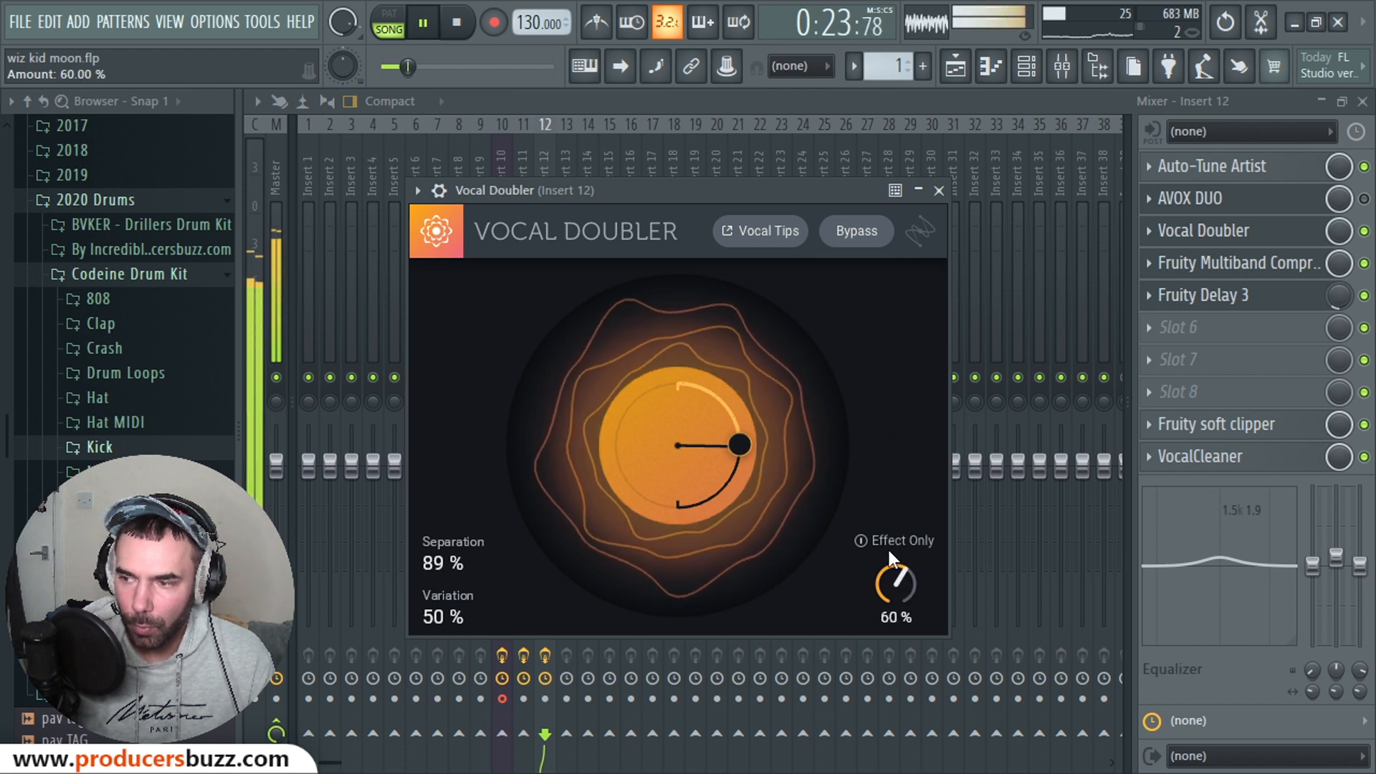
pyautogui.moveTo(746, 442); pyautogui.dragTo(677, 570)
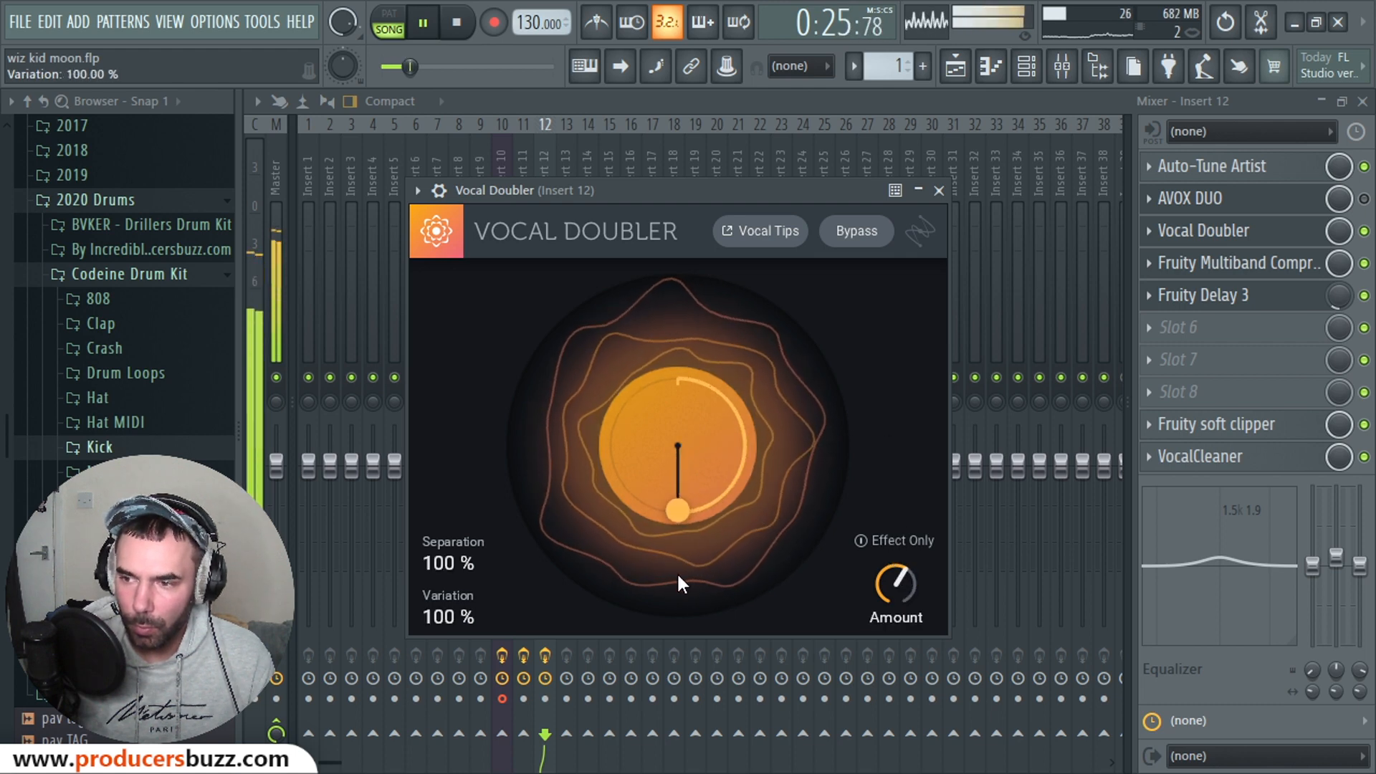
pyautogui.moveTo(896, 582)
pyautogui.mouseDown()
pyautogui.moveTo(904, 540)
pyautogui.moveTo(906, 575)
pyautogui.mouseUp()
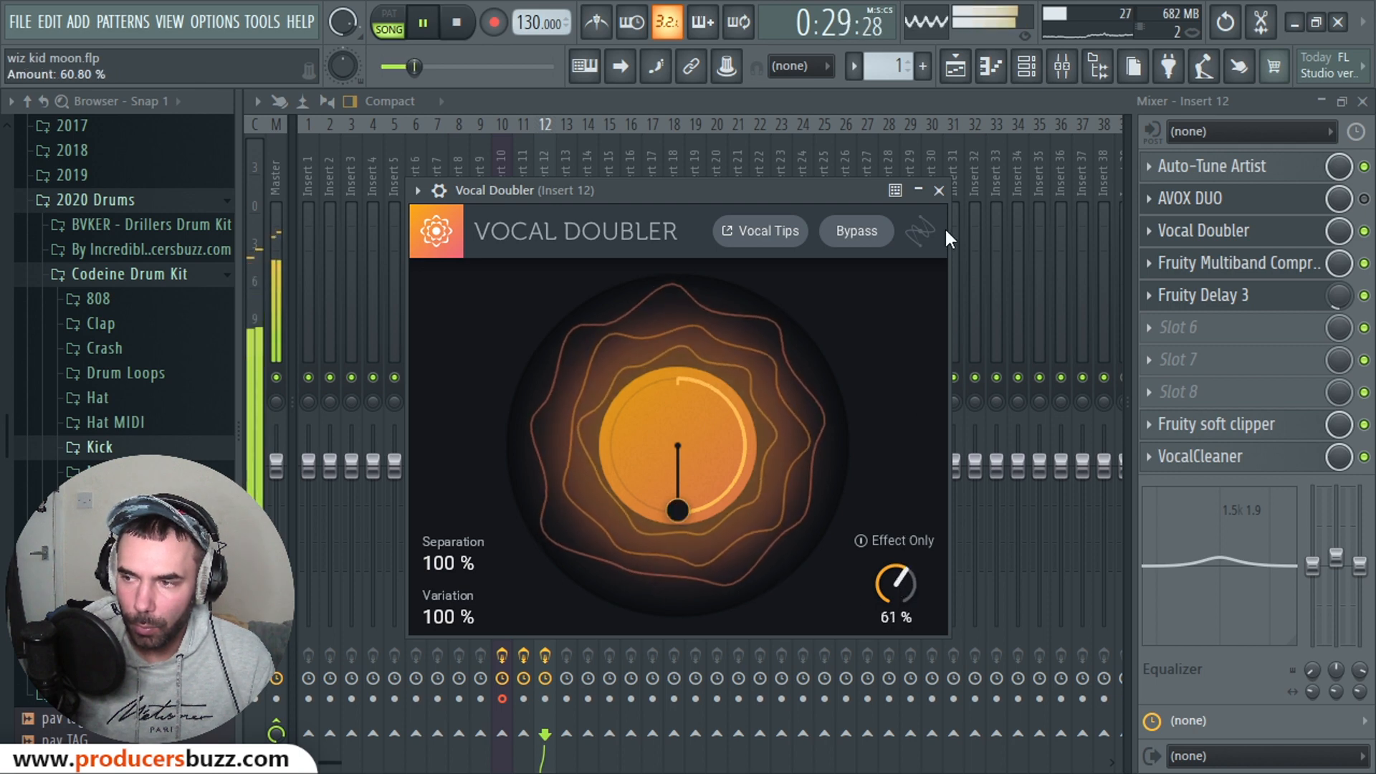
pyautogui.click(940, 191)
pyautogui.press('space')
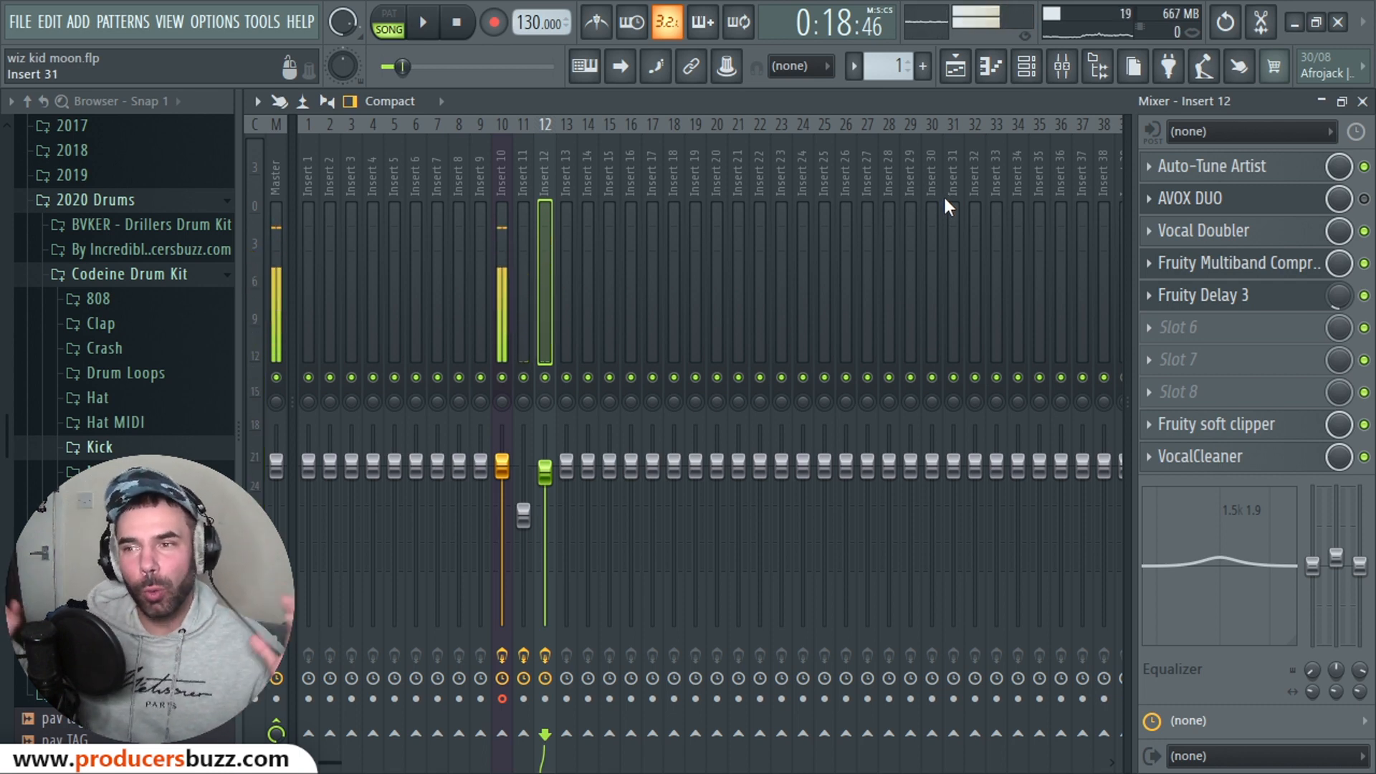
# Step: A/B AVOX DUO against Vocal Doubler during playback, finishing with AVOX DUO on and Vocal Doubler off
pyautogui.click(1364, 231)
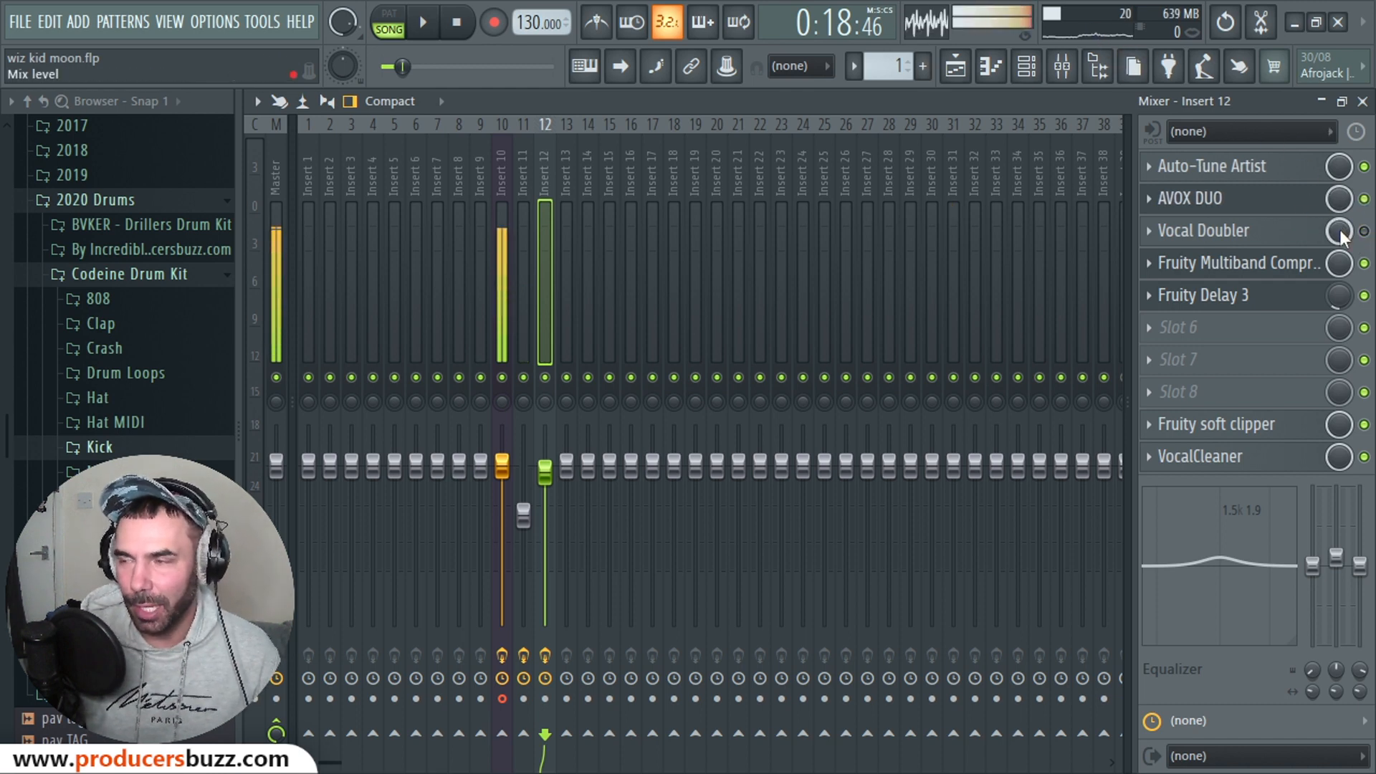
pyautogui.press('space')
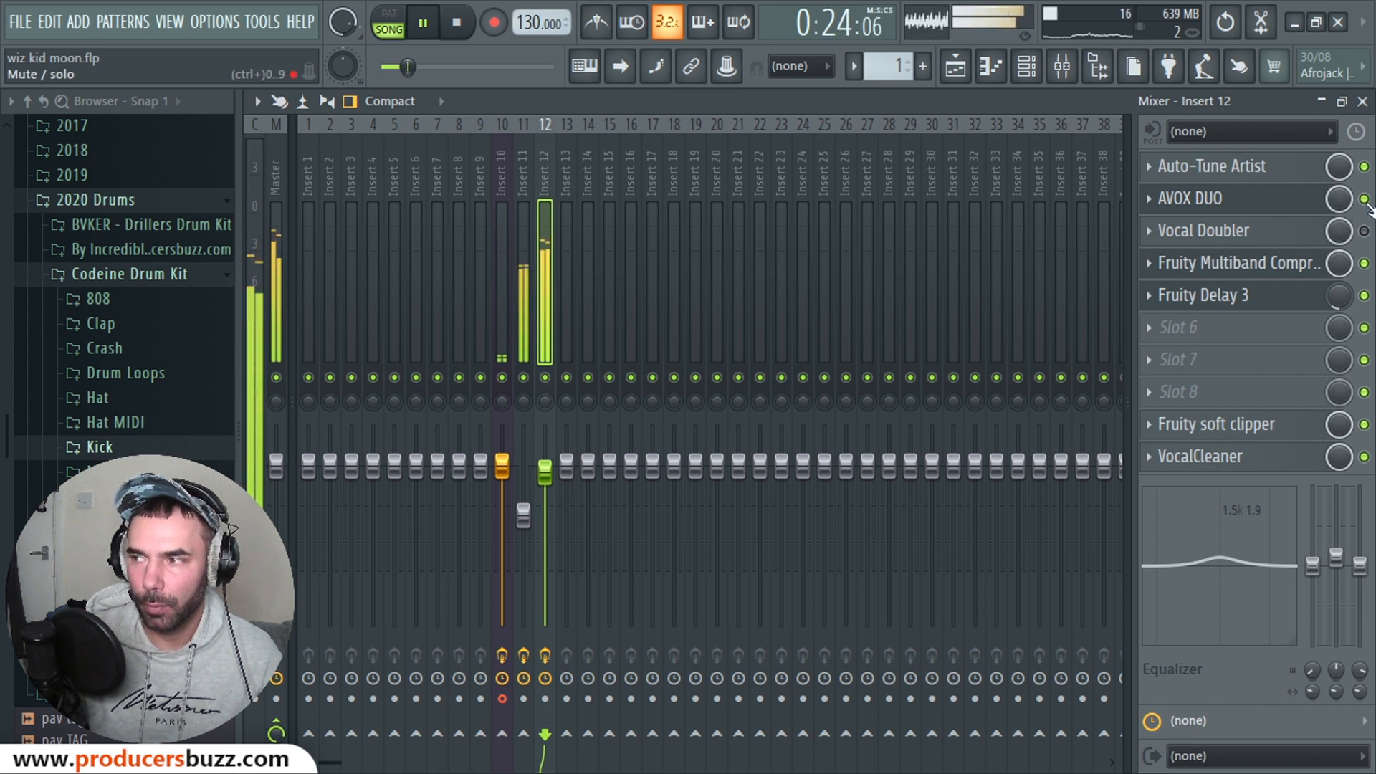
pyautogui.click(1364, 230)
pyautogui.click(1365, 200)
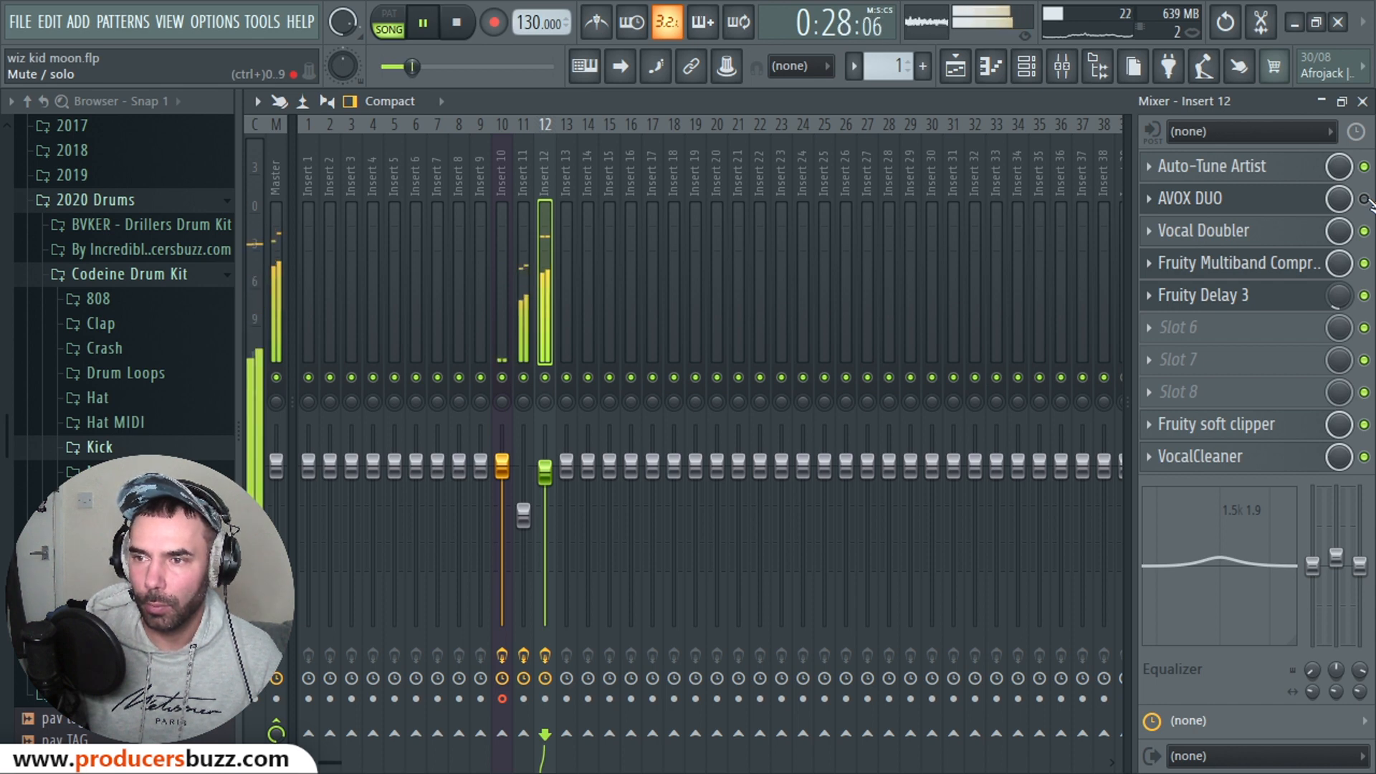
pyautogui.click(1364, 199)
pyautogui.click(1365, 231)
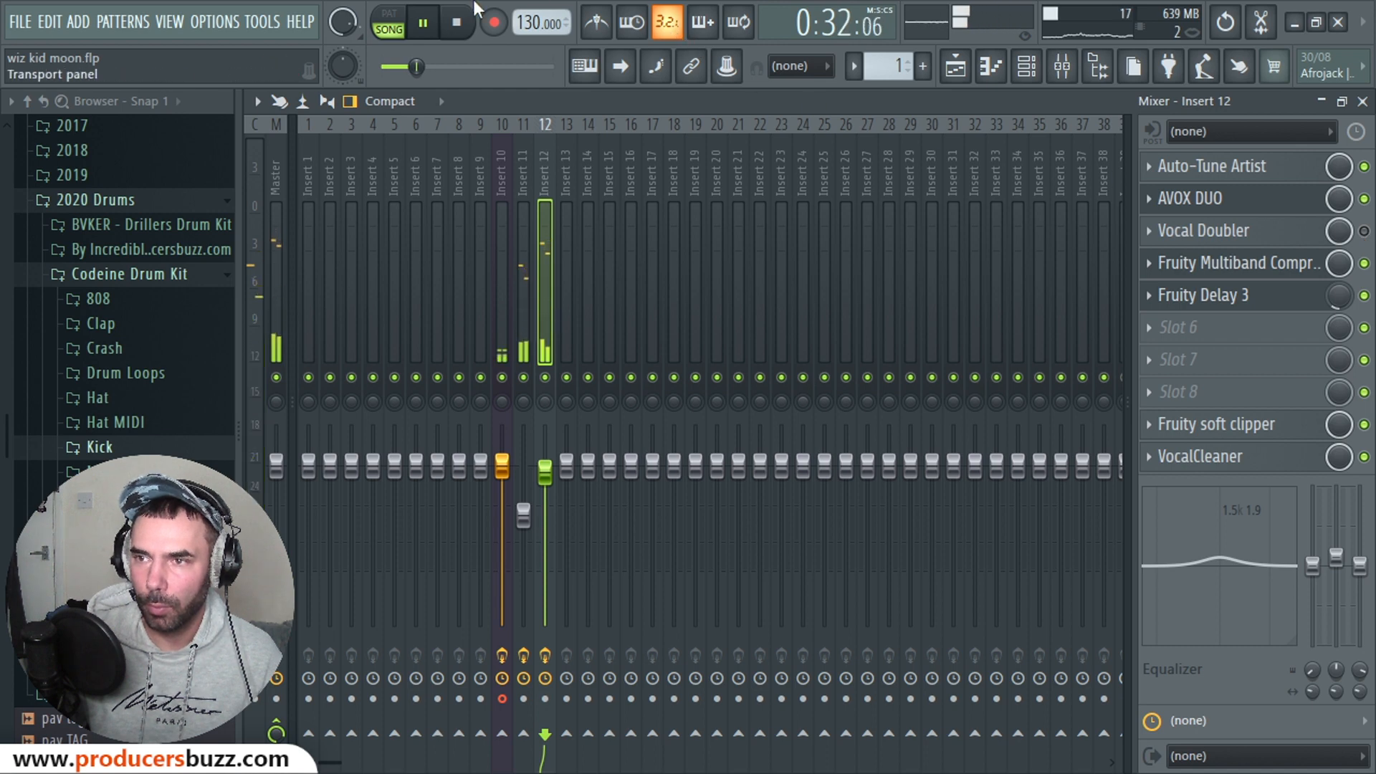
pyautogui.click(458, 23)
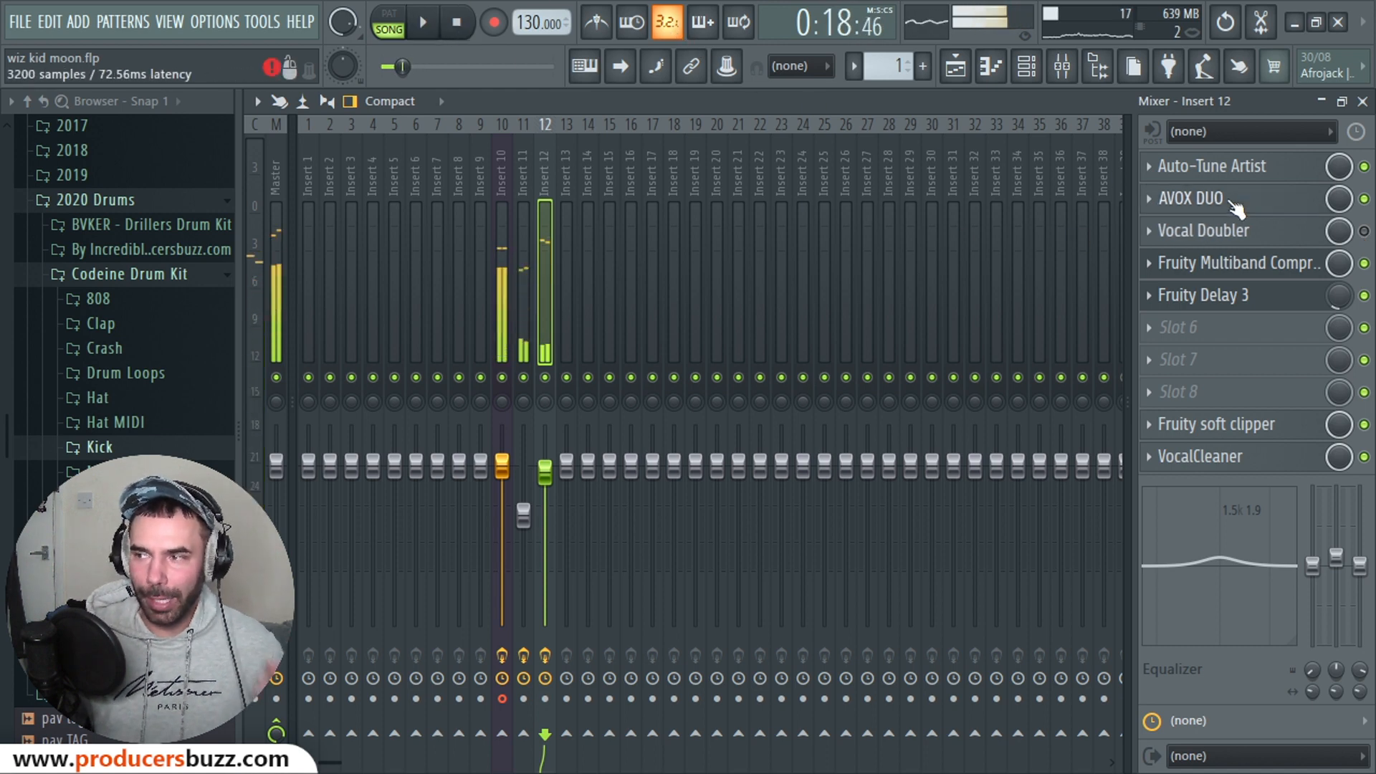
pyautogui.click(1179, 199)
# Step: While the song plays, bring AVOX DUO's Vocal Timbre to 0.06 and Timing Variation to 66
pyautogui.moveTo(728, 268); pyautogui.dragTo(777, 248)
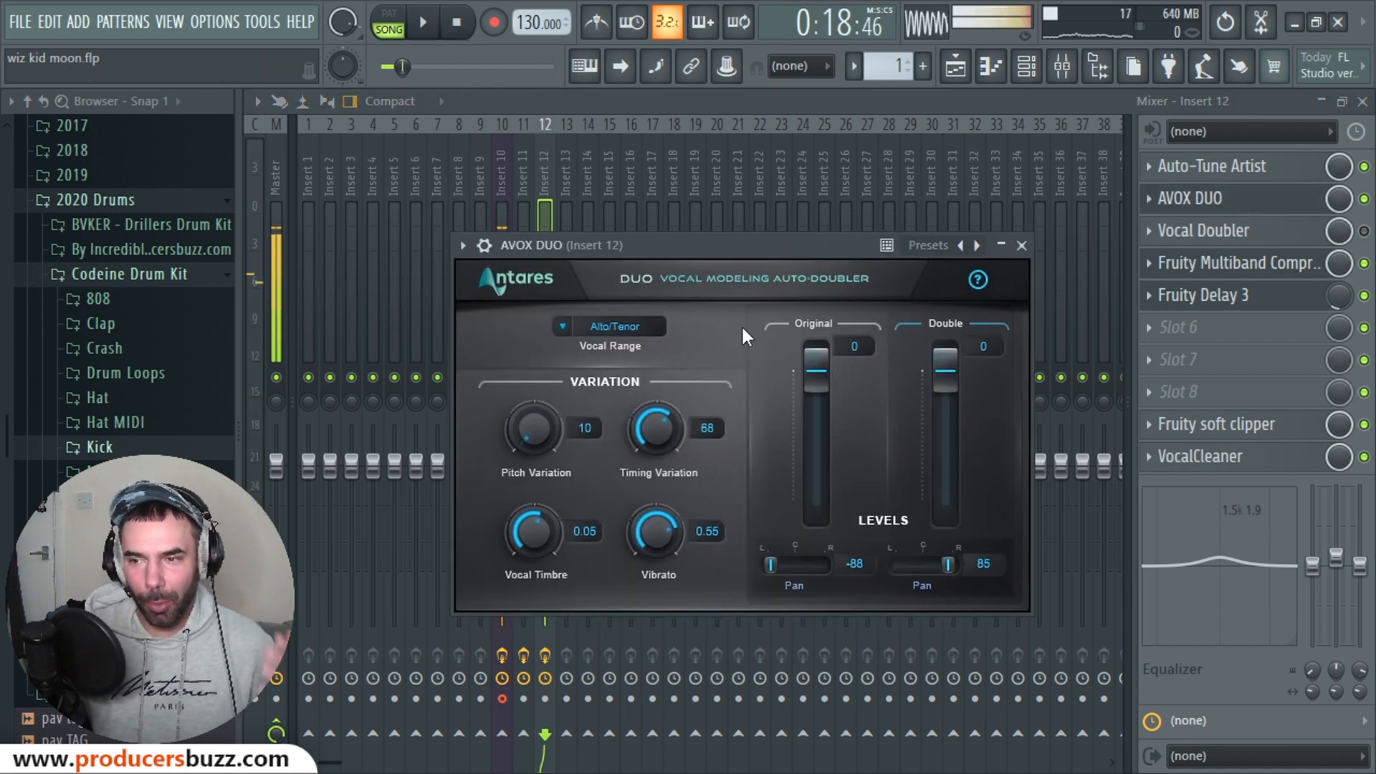
pyautogui.moveTo(530, 522); pyautogui.dragTo(530, 480)
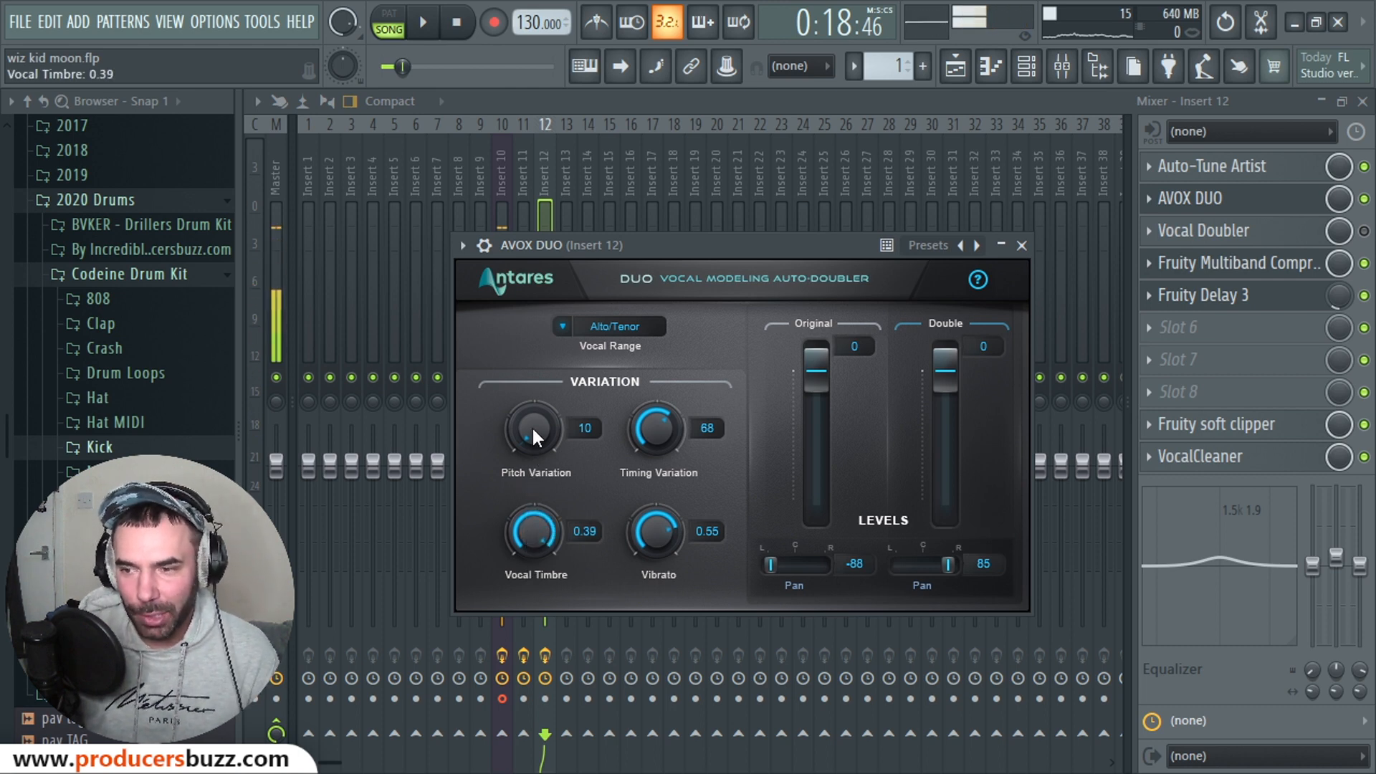
pyautogui.click(425, 21)
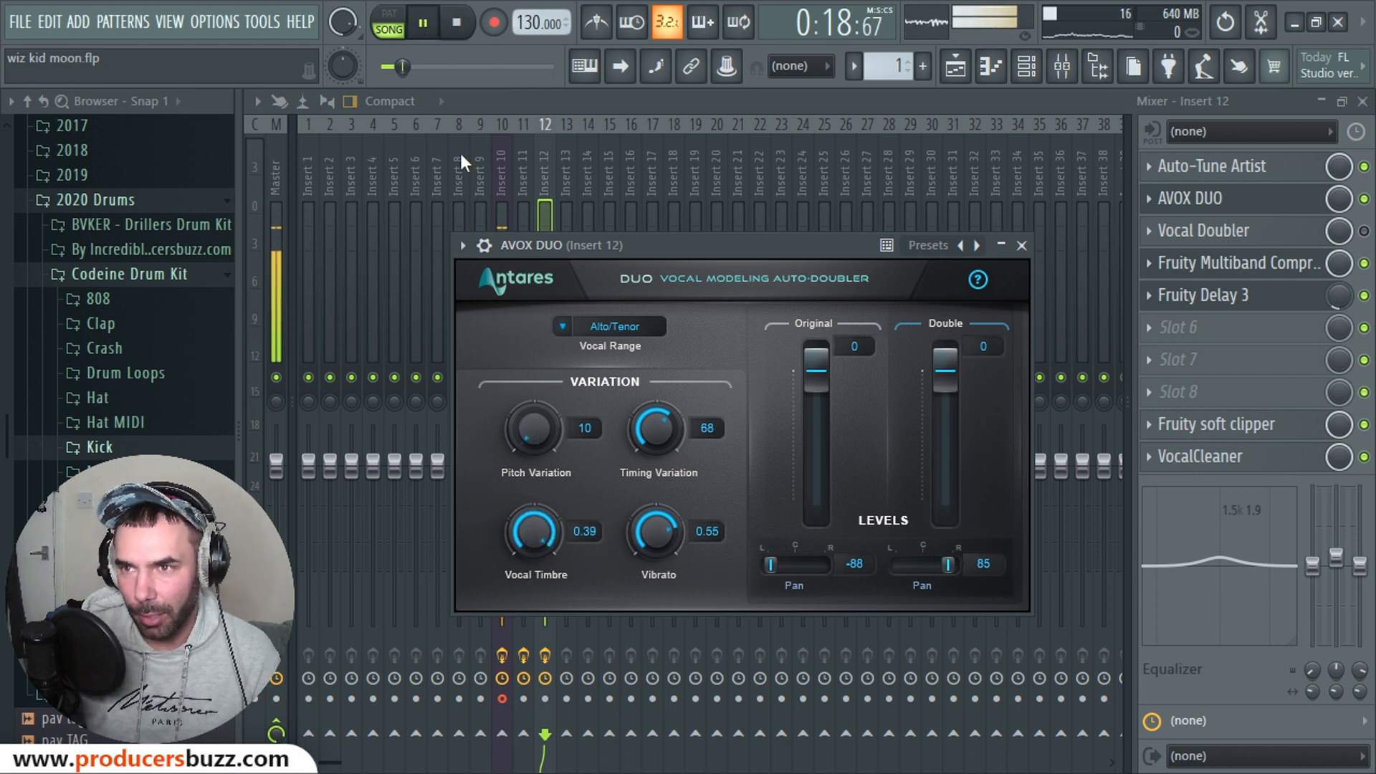
pyautogui.moveTo(536, 523); pyautogui.dragTo(564, 720)
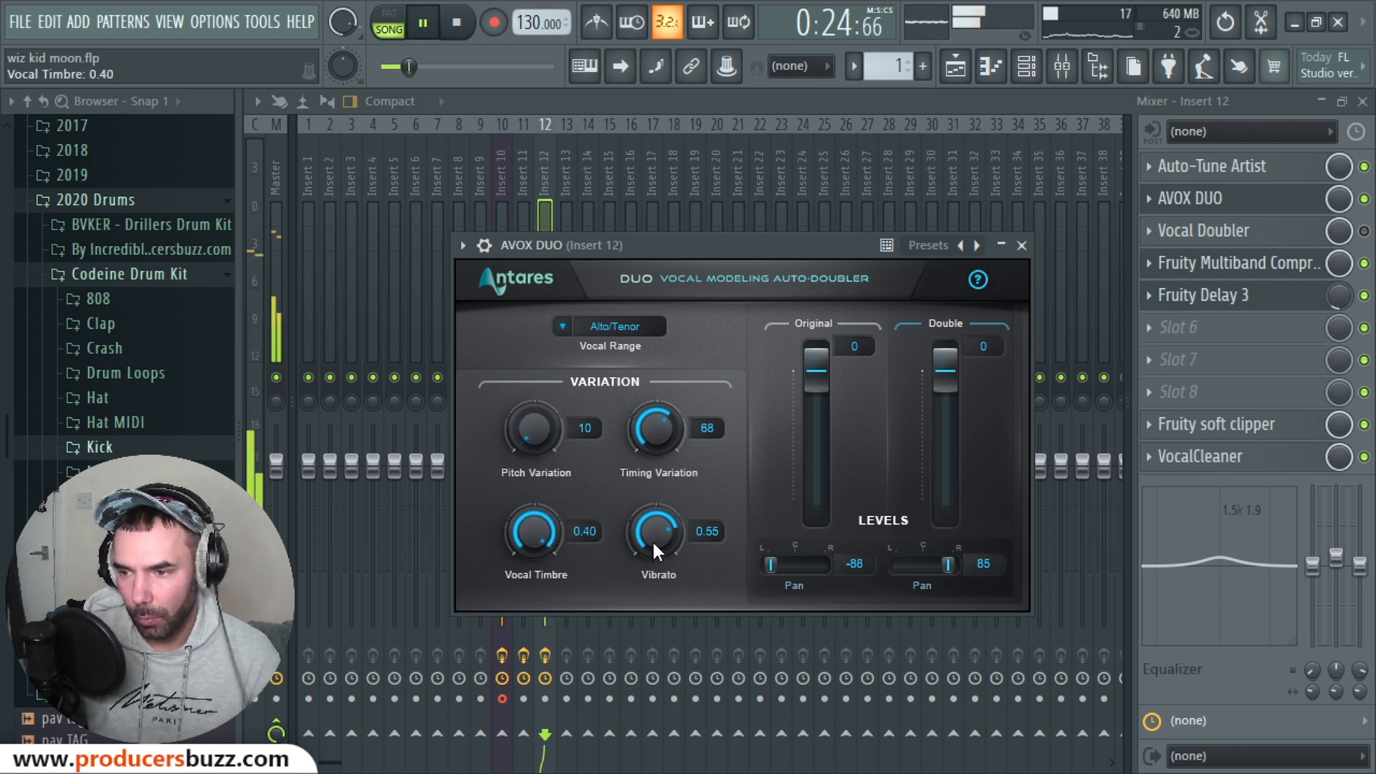
pyautogui.moveTo(638, 422); pyautogui.dragTo(663, 450)
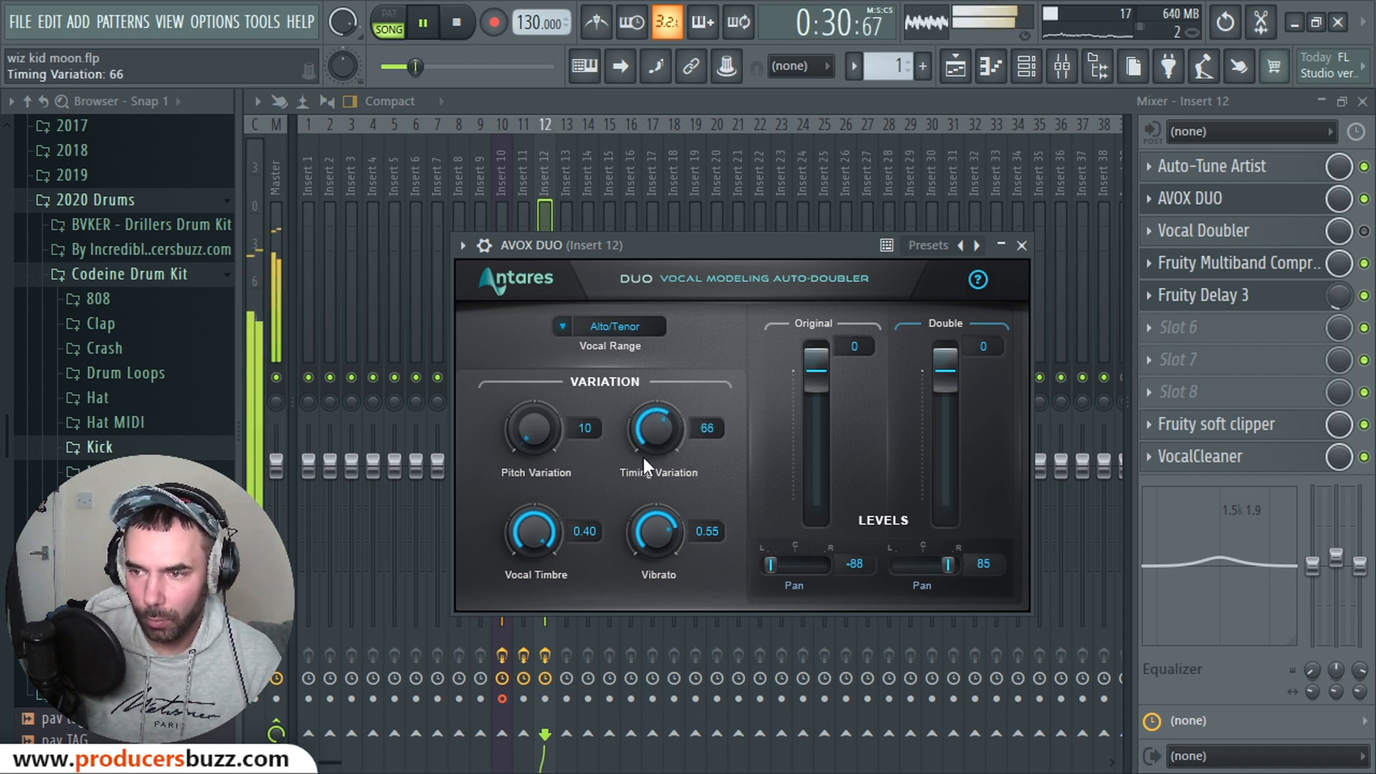
pyautogui.moveTo(532, 552); pyautogui.dragTo(528, 660)
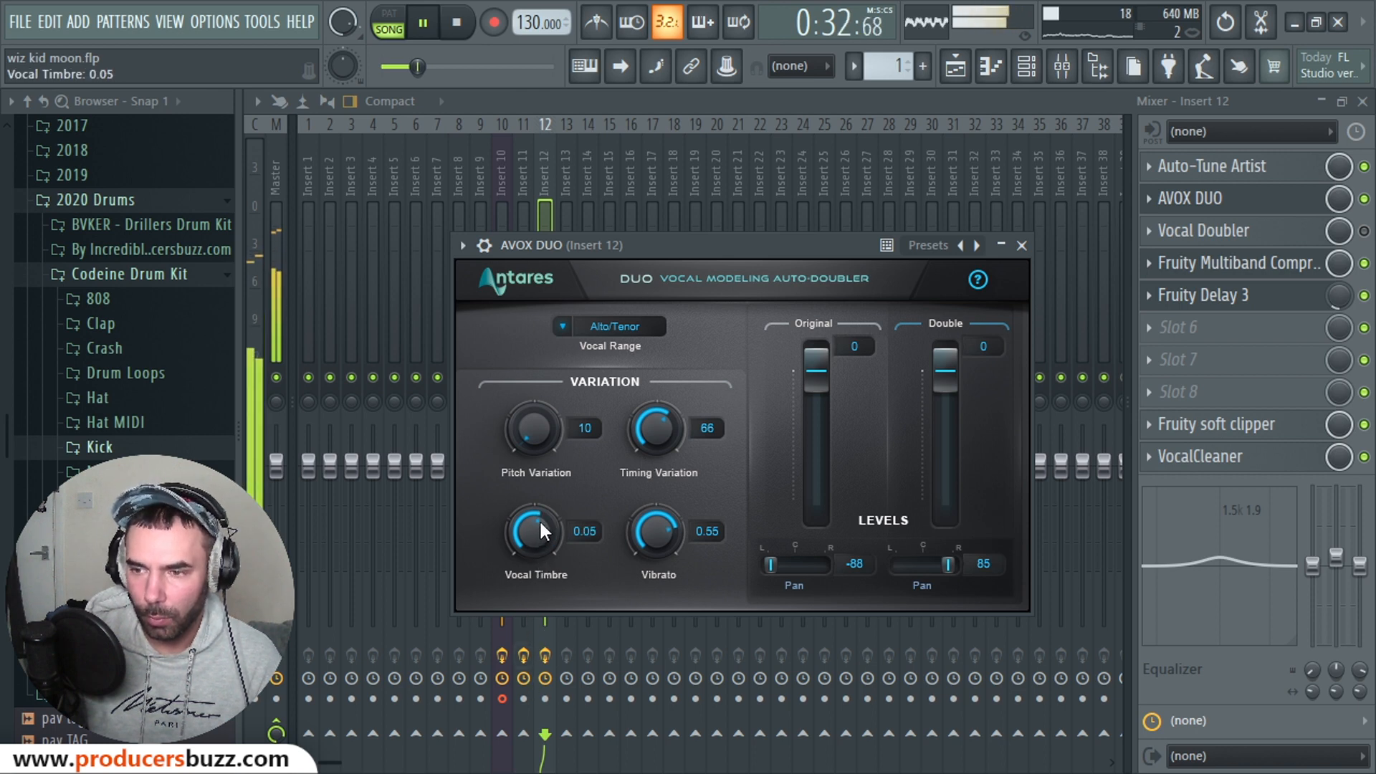
pyautogui.click(454, 24)
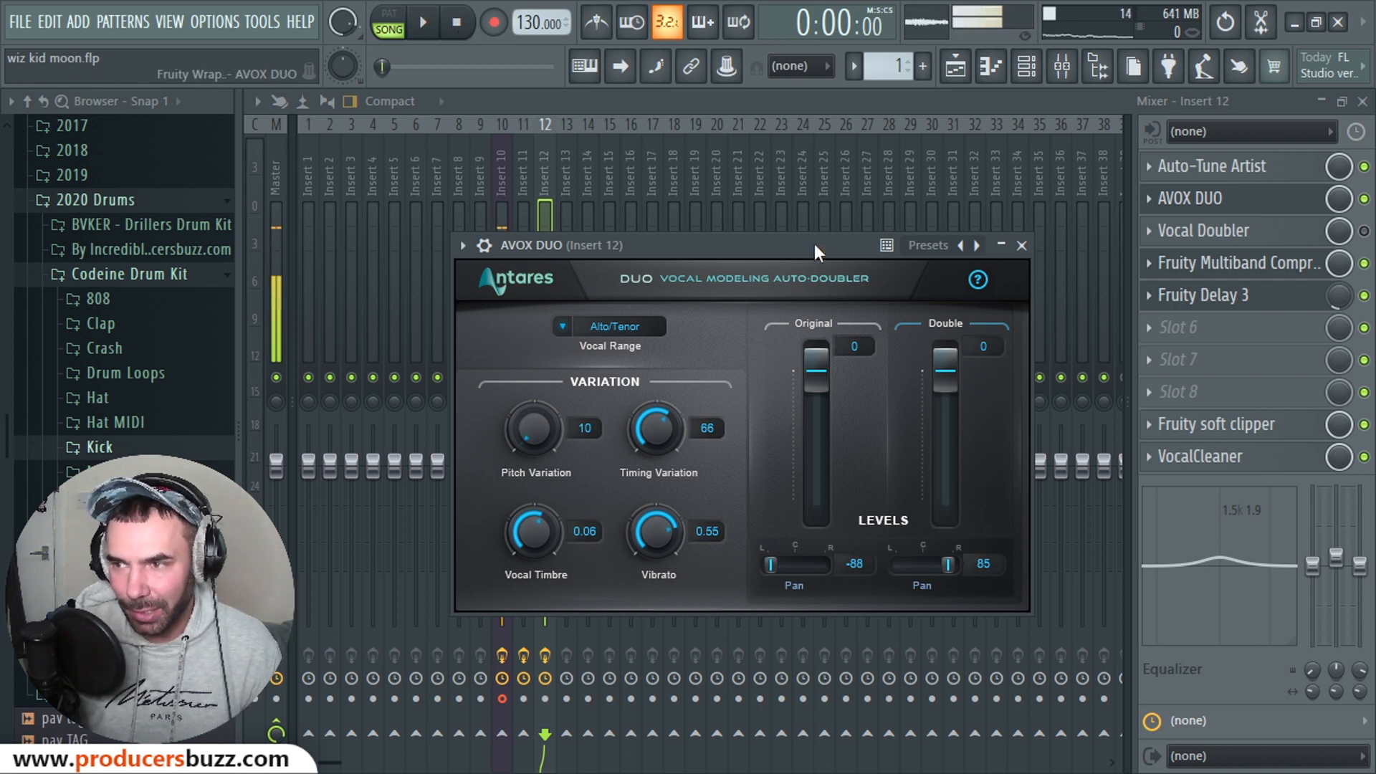
pyautogui.moveTo(814, 244); pyautogui.dragTo(648, 191)
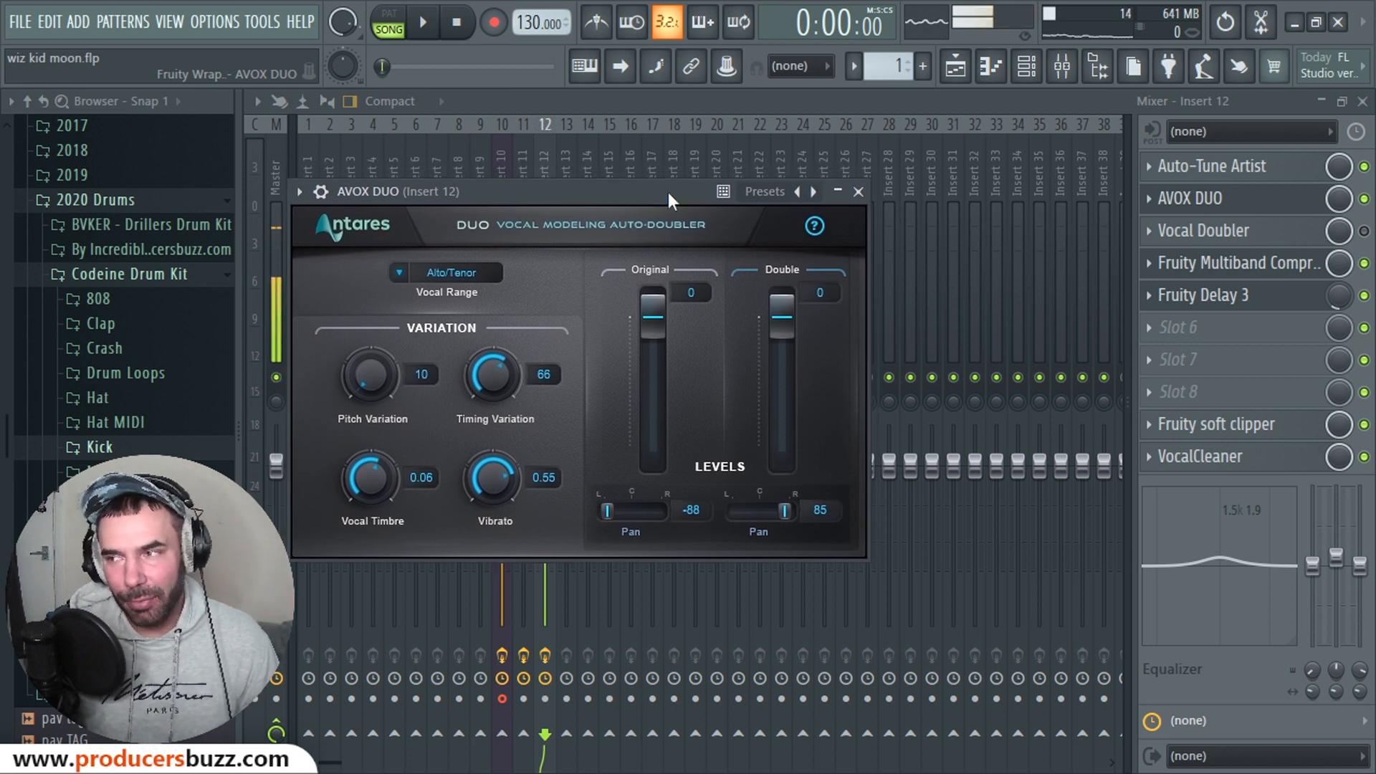
# Step: Open Vocal Doubler to check its 100% Separation and Variation, then close its window
pyautogui.click(1179, 230)
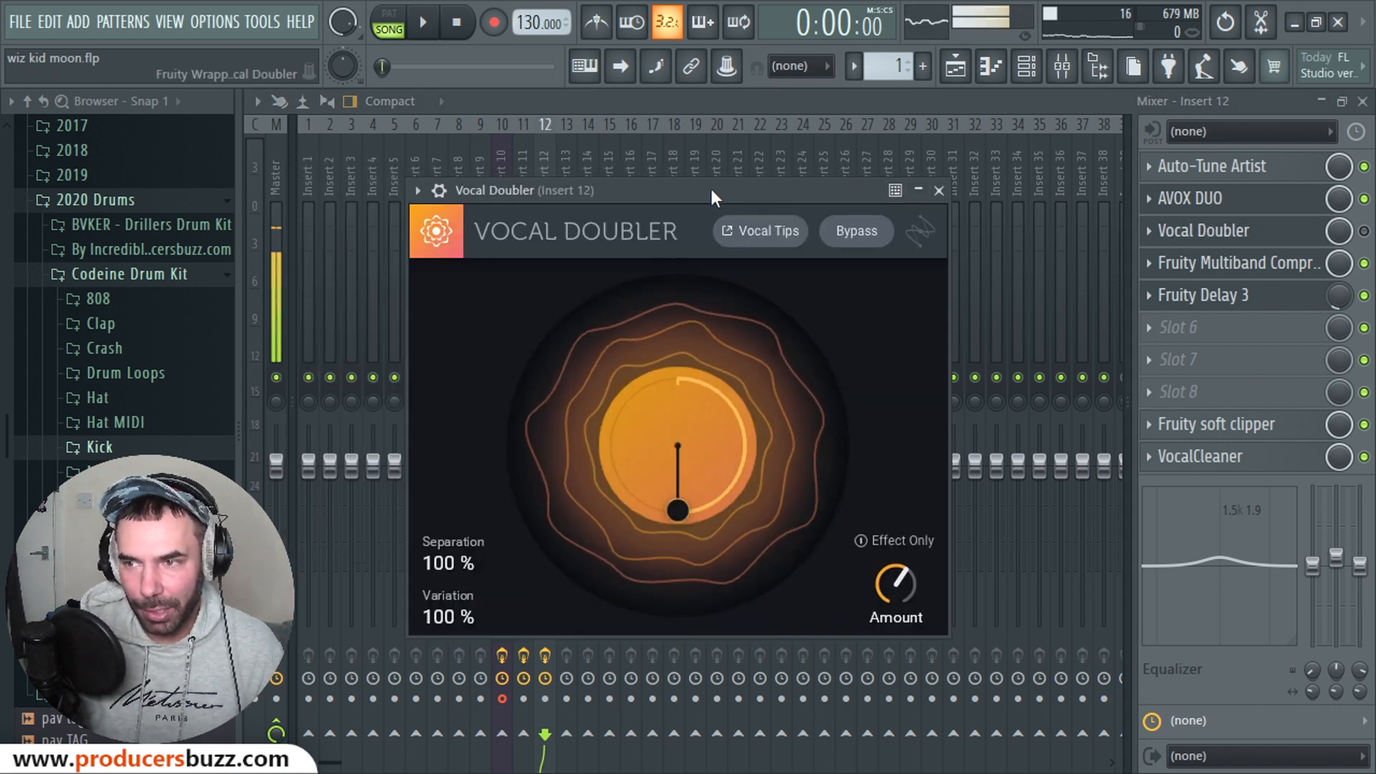
pyautogui.moveTo(711, 187); pyautogui.dragTo(969, 192)
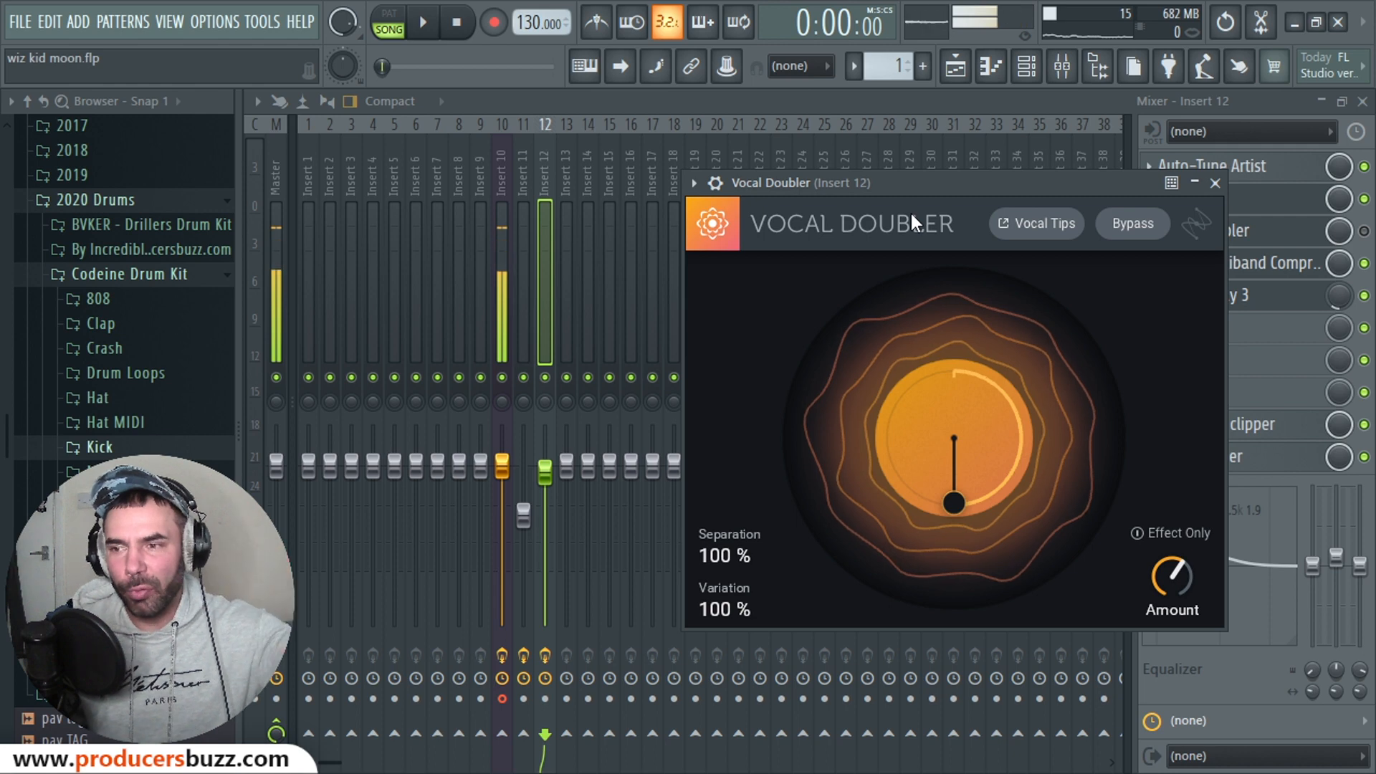
pyautogui.click(1294, 204)
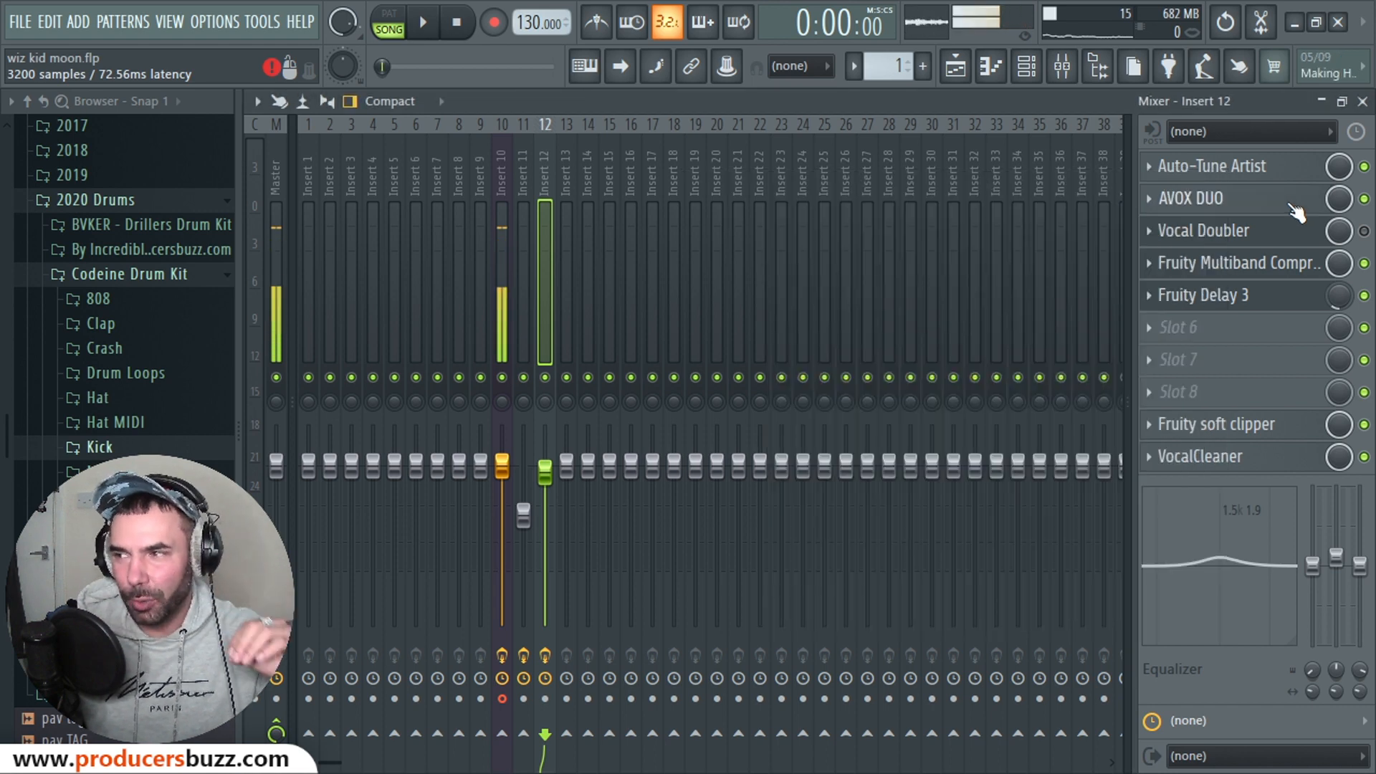
# Step: Position the reopened AVOX DUO window (Alto/Tenor, timing 66, timbre 0.06, pans -88/85) over the mixer
pyautogui.moveTo(603, 192); pyautogui.dragTo(578, 221)
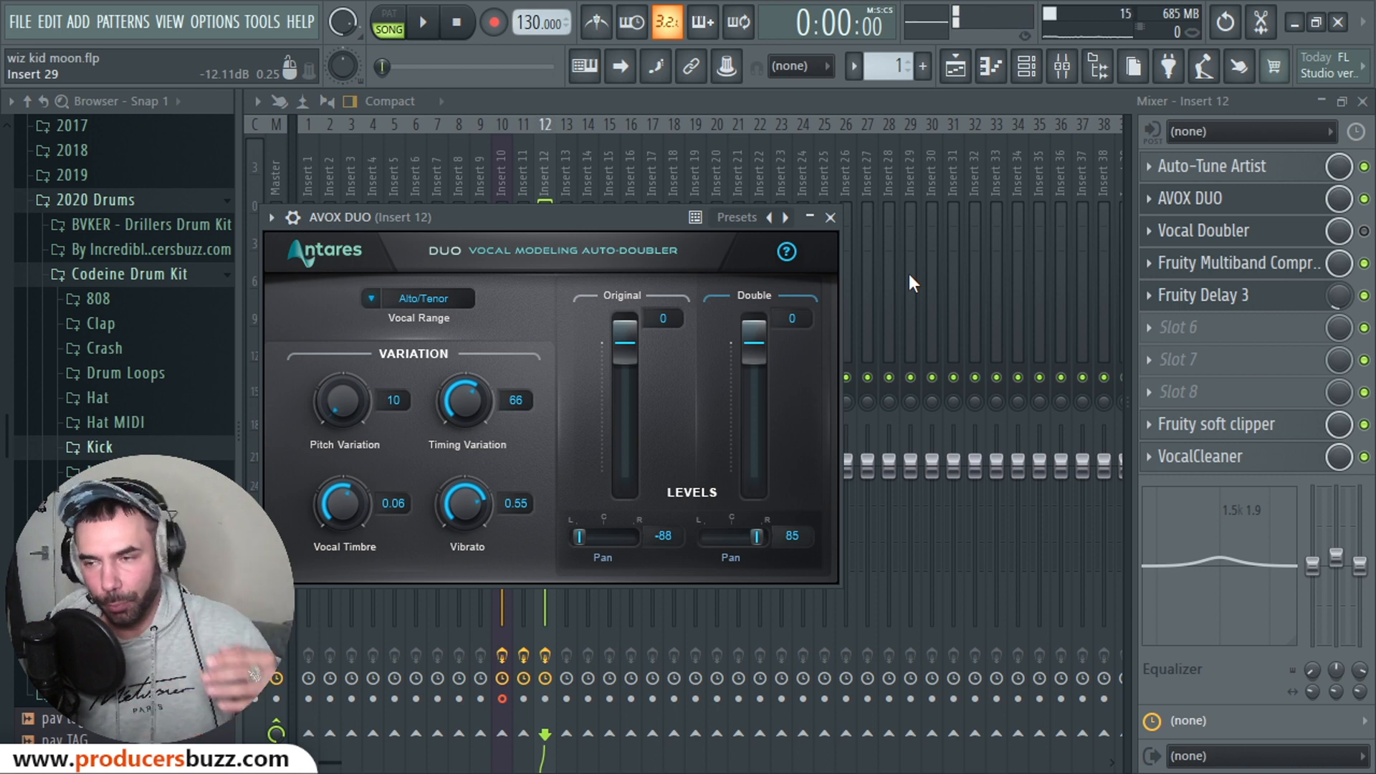
# Step: Switch AVOX DUO off on insert 12 and close its plugin window and the Mixer
pyautogui.click(1364, 199)
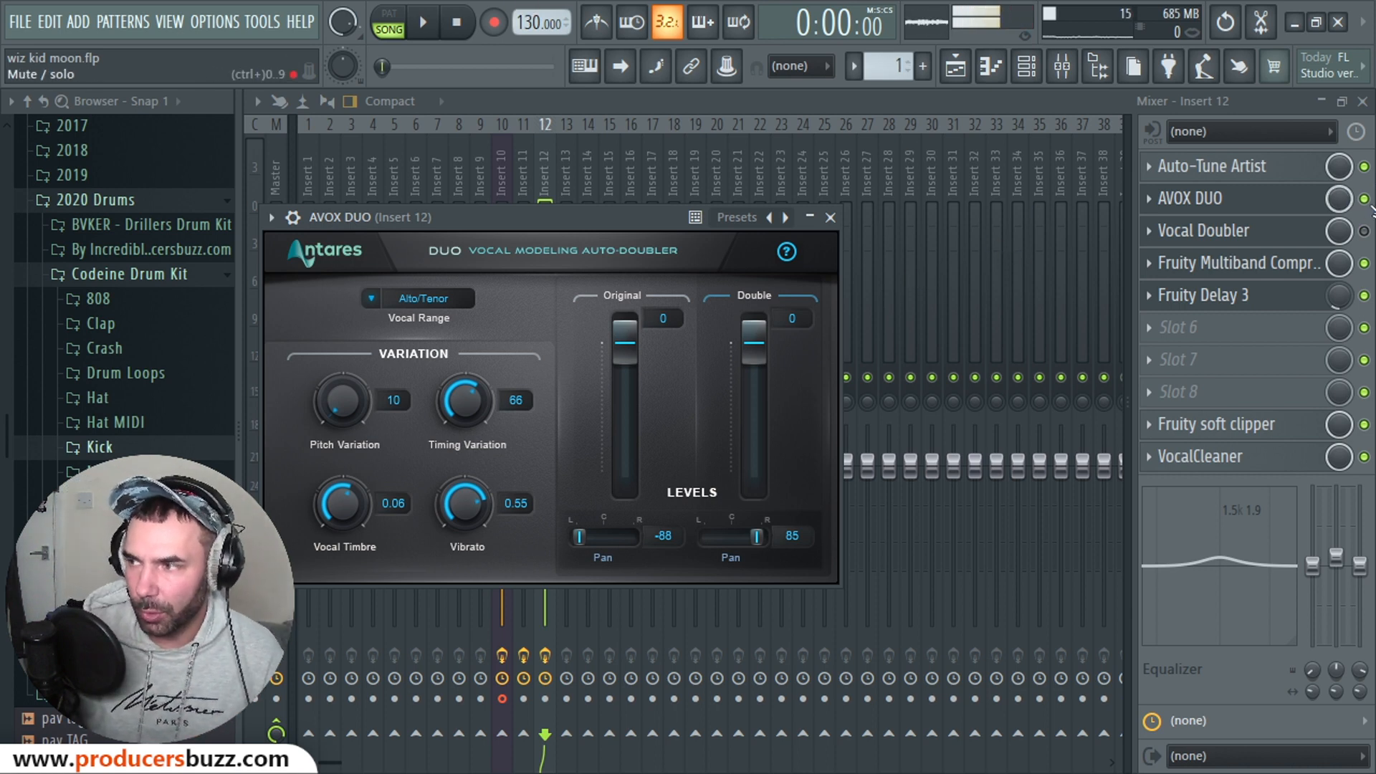
pyautogui.click(1204, 199)
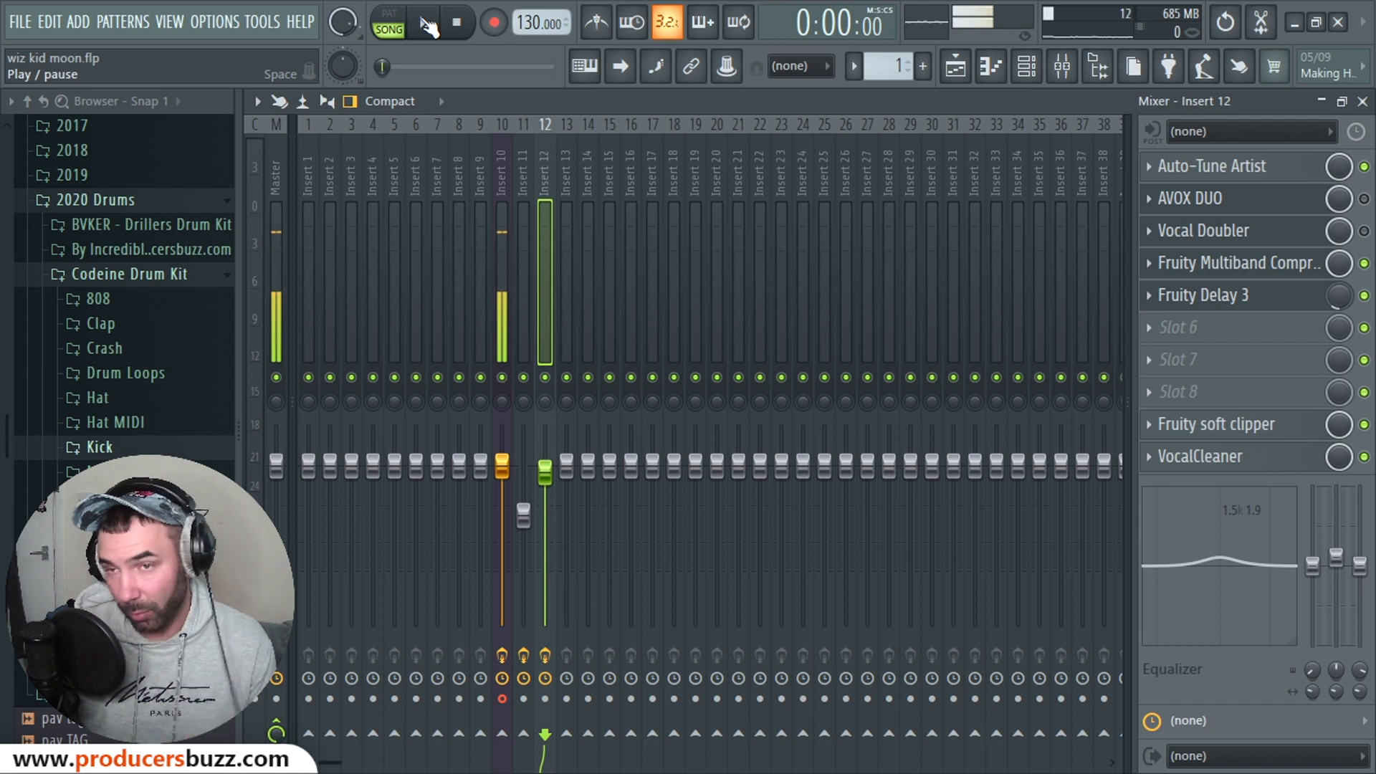
pyautogui.click(429, 25)
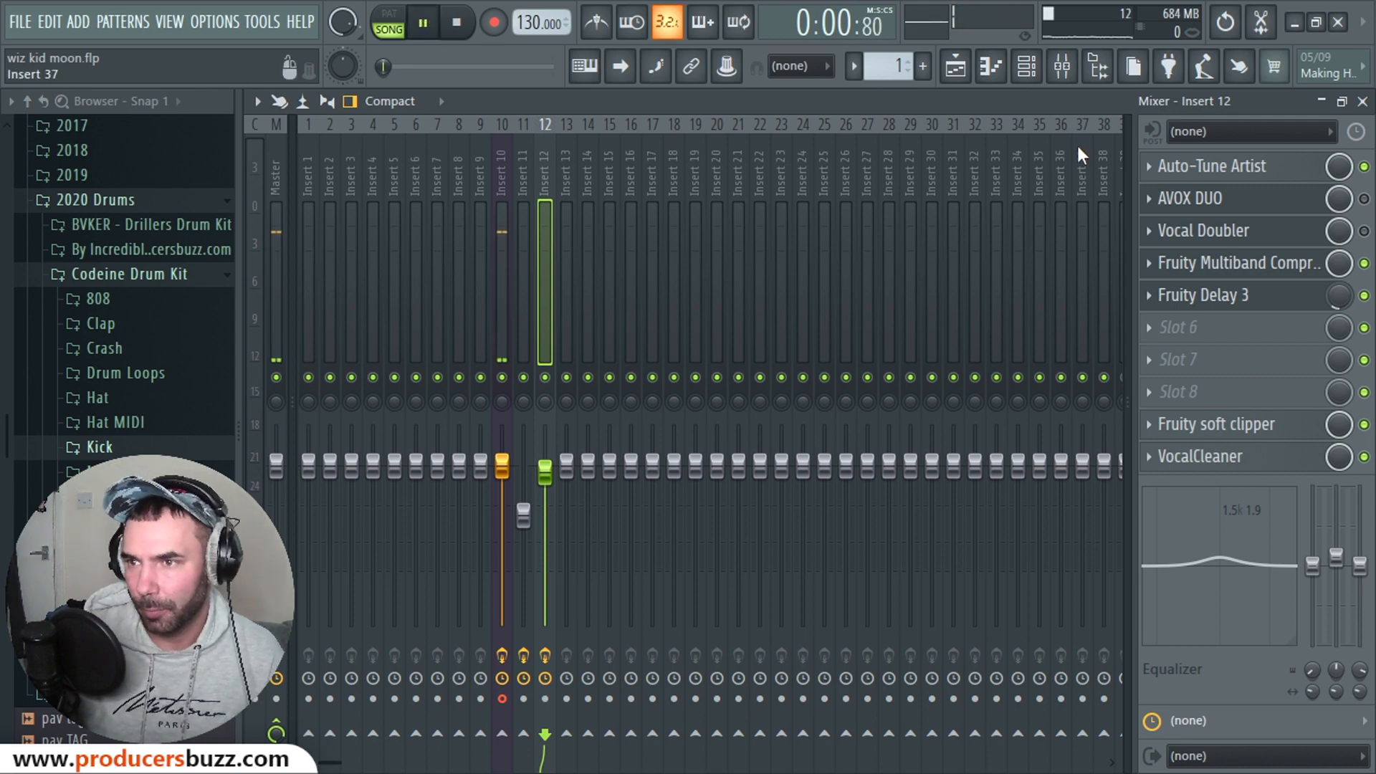
pyautogui.click(1363, 101)
pyautogui.press('space')
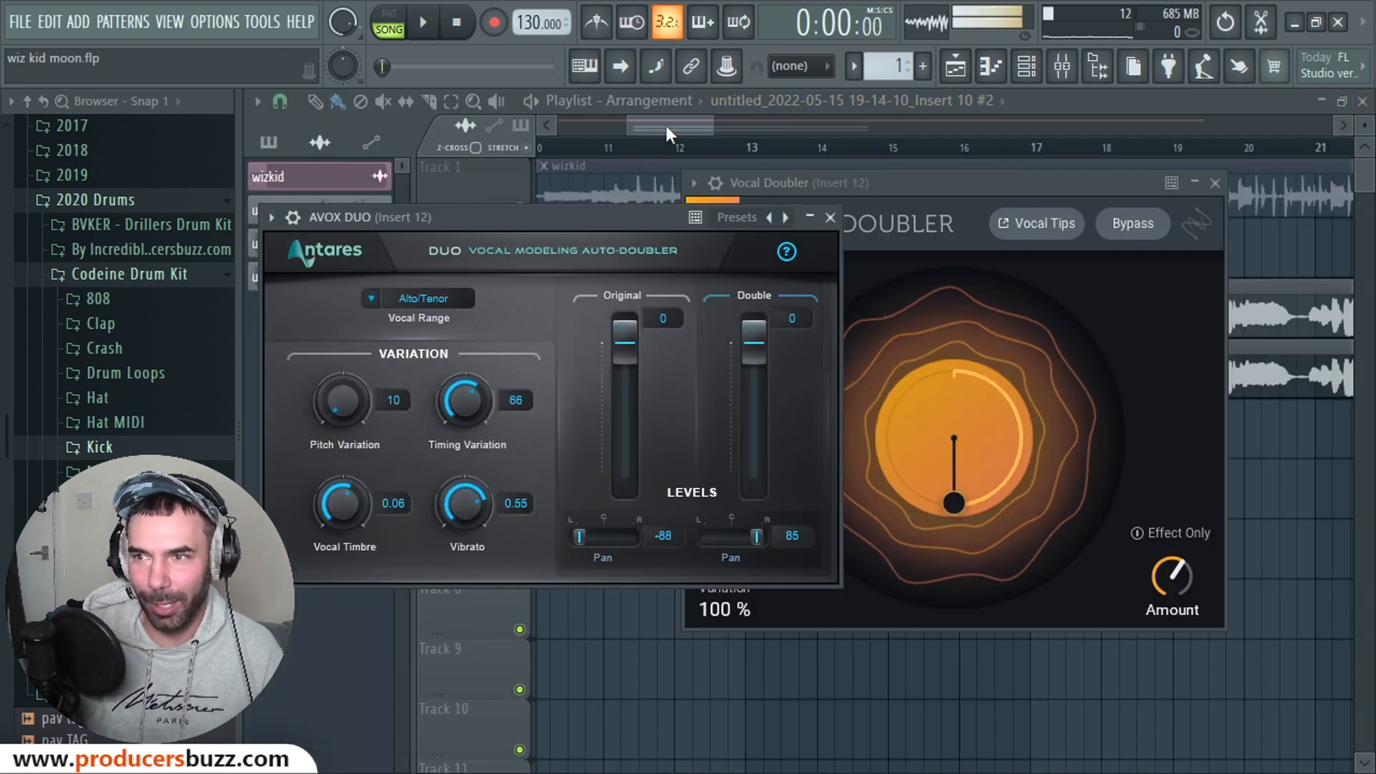
# Step: Play the song from bar 14 in the Playlist and bring the Mixer back
pyautogui.click(664, 126)
pyautogui.click(640, 148)
pyautogui.click(848, 147)
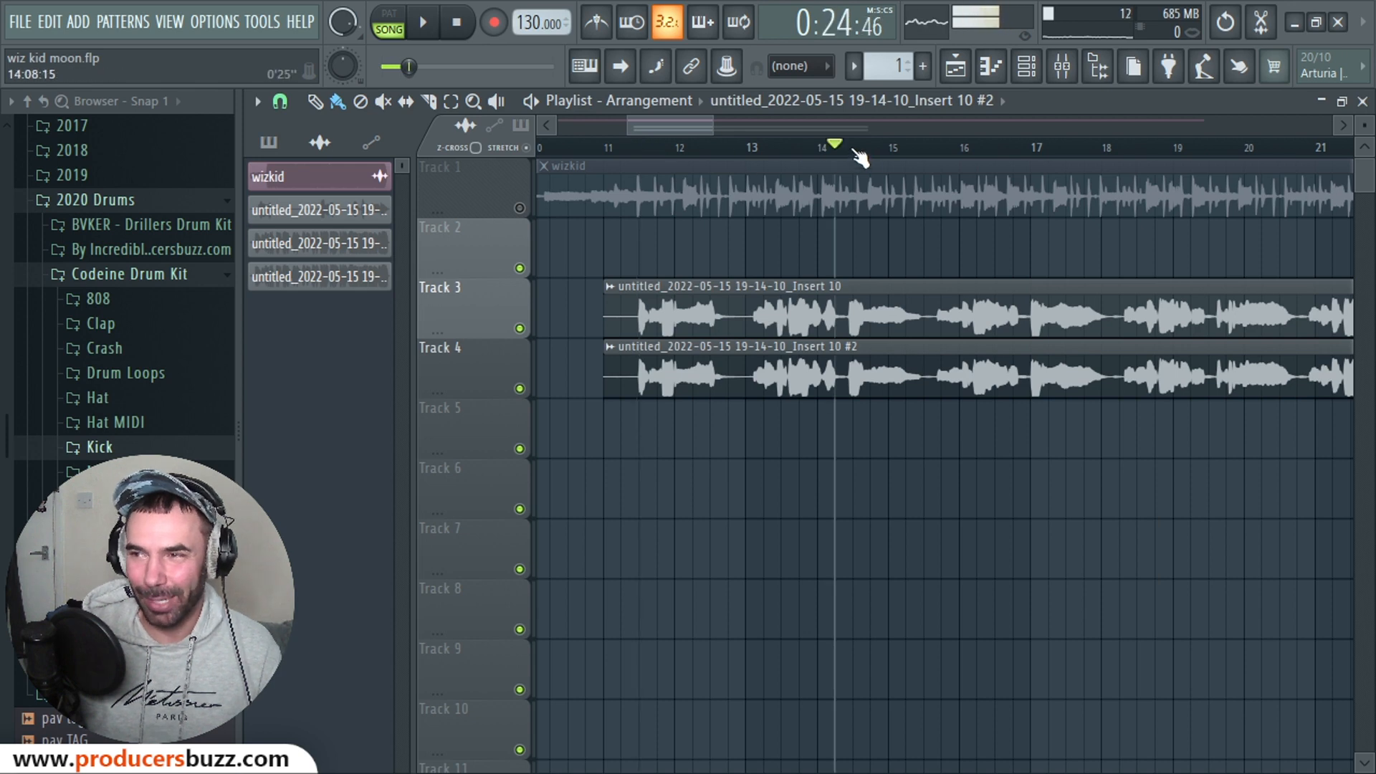
pyautogui.press('space')
pyautogui.click(1058, 71)
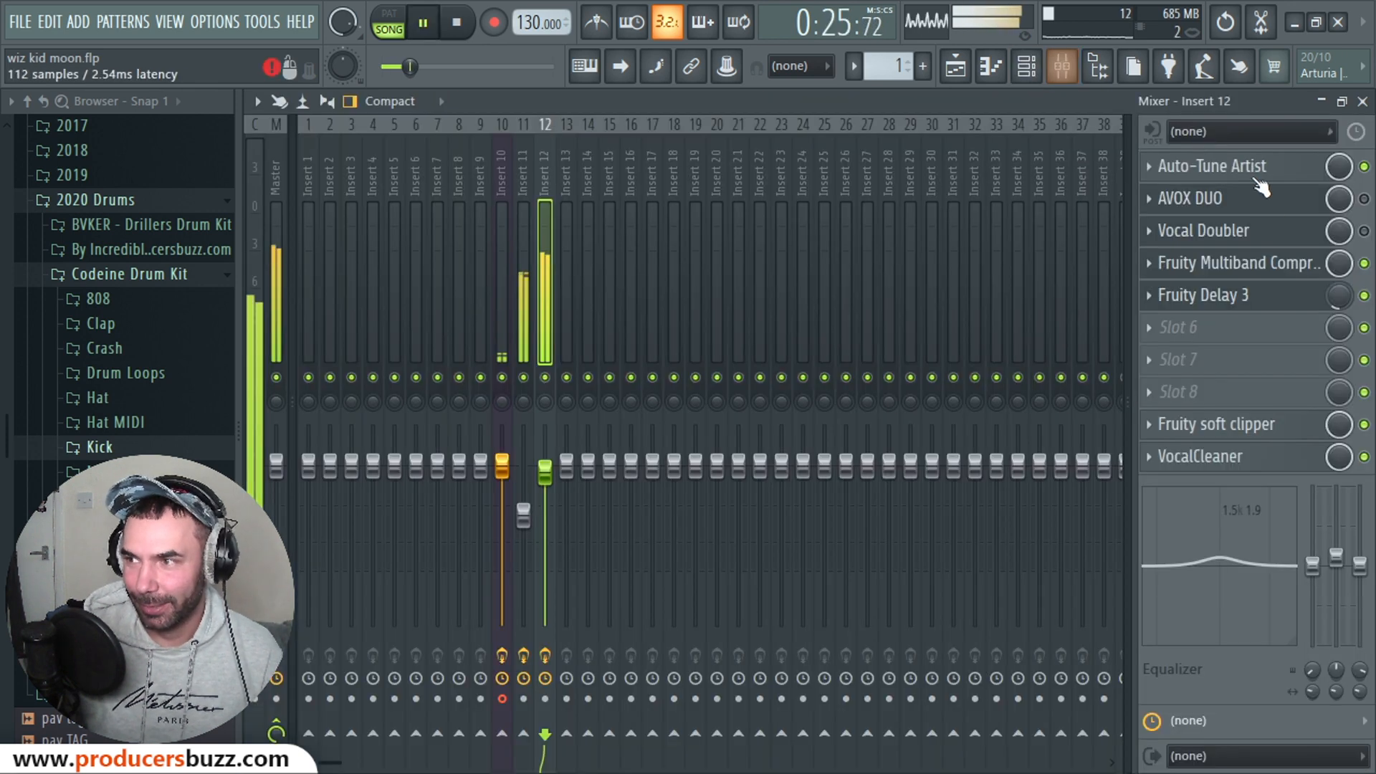
# Step: A/B the AVOX DUO and Vocal Doubler slots during playback, then stop with only AVOX DUO on and open it
pyautogui.click(1364, 199)
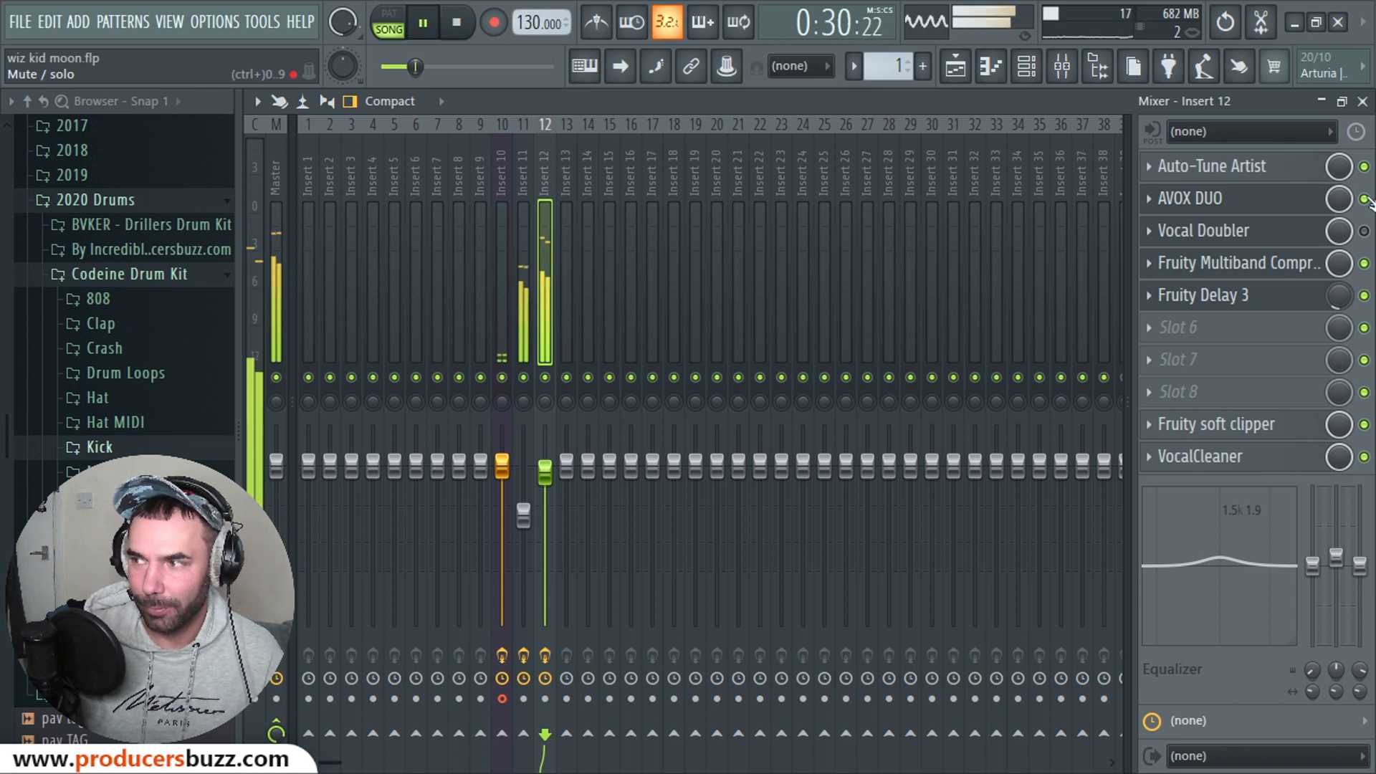
pyautogui.click(1366, 200)
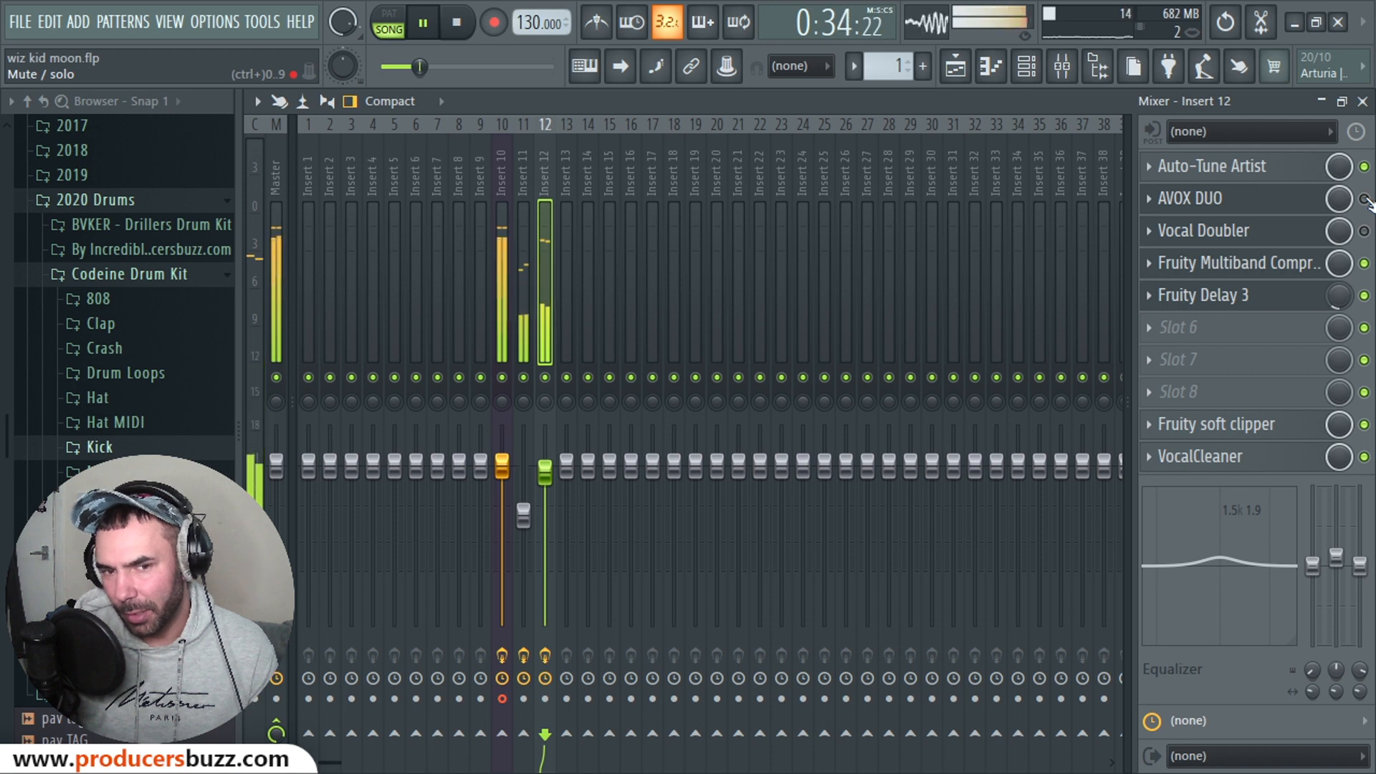
pyautogui.click(1365, 200)
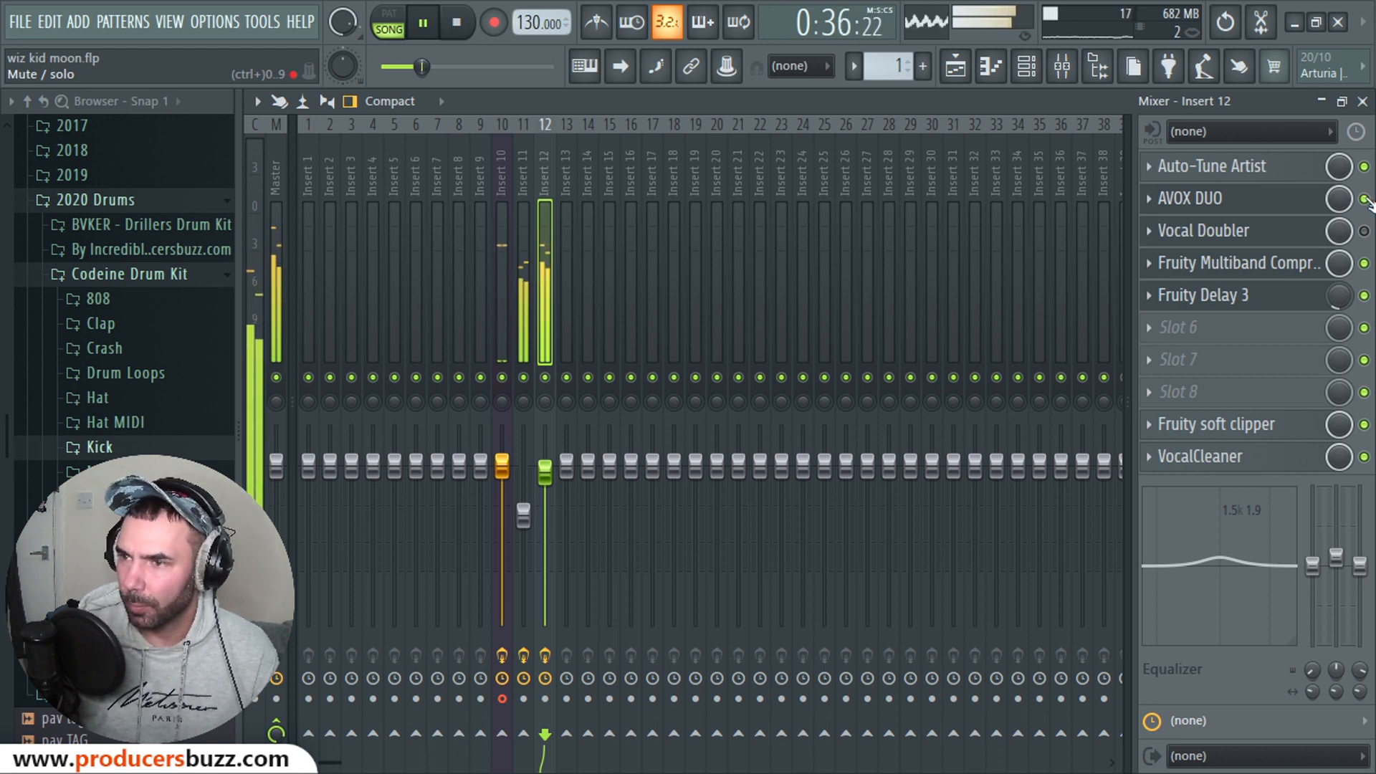
pyautogui.click(1365, 231)
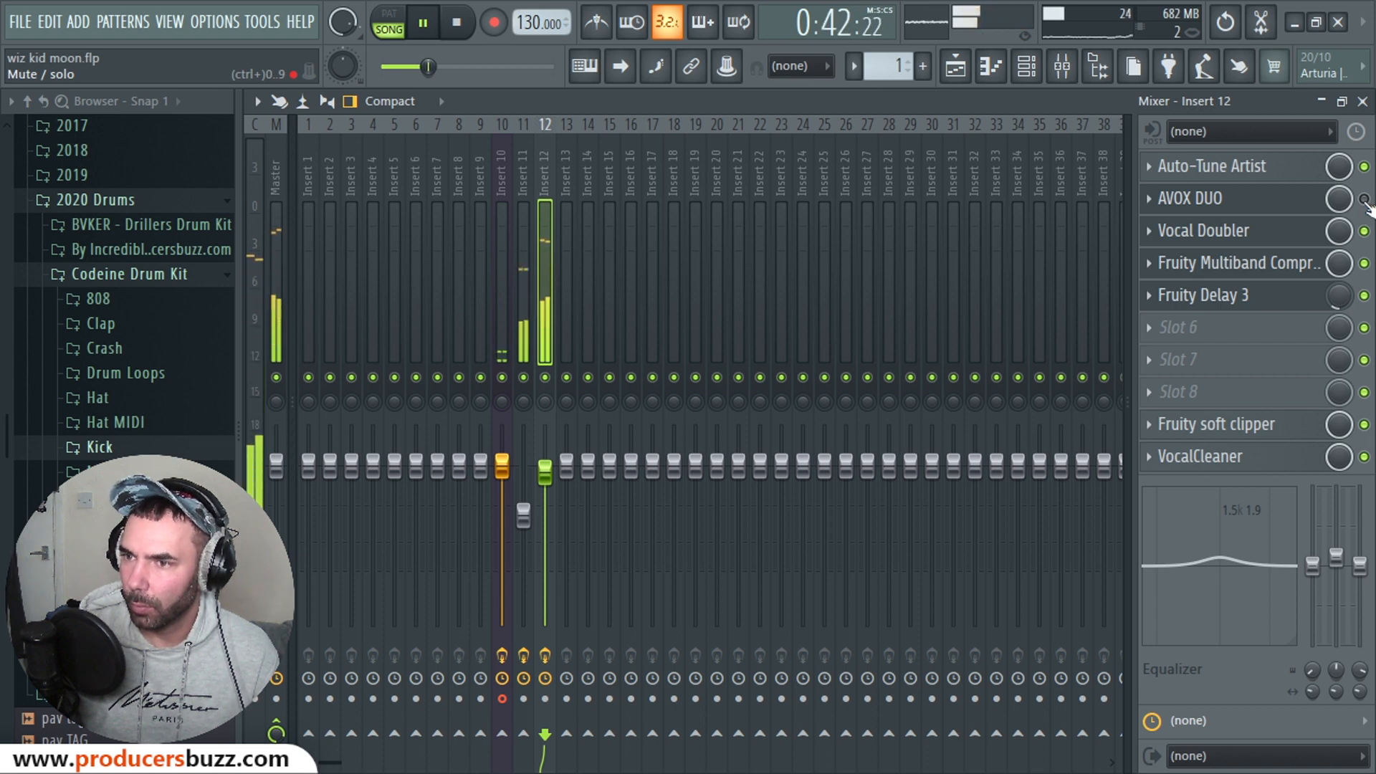
pyautogui.click(1364, 199)
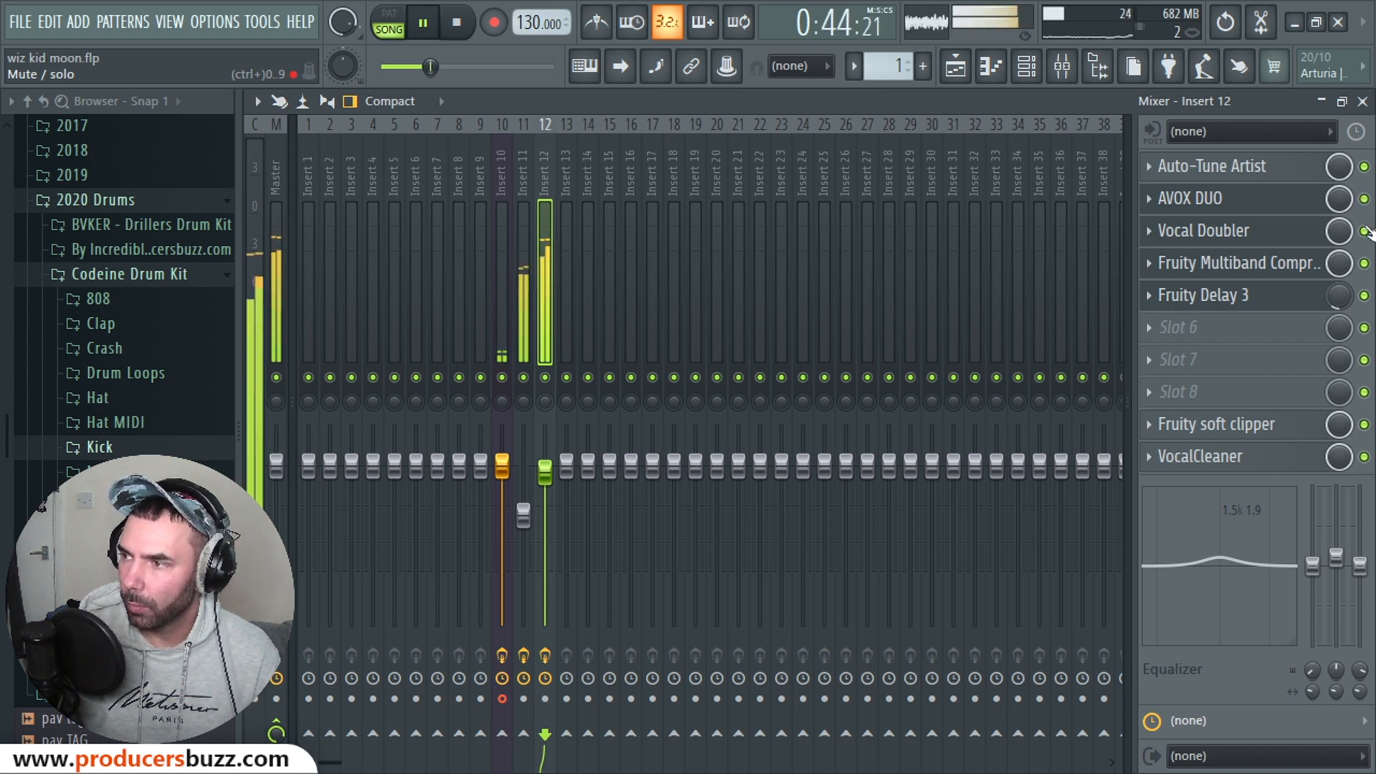
pyautogui.click(1365, 231)
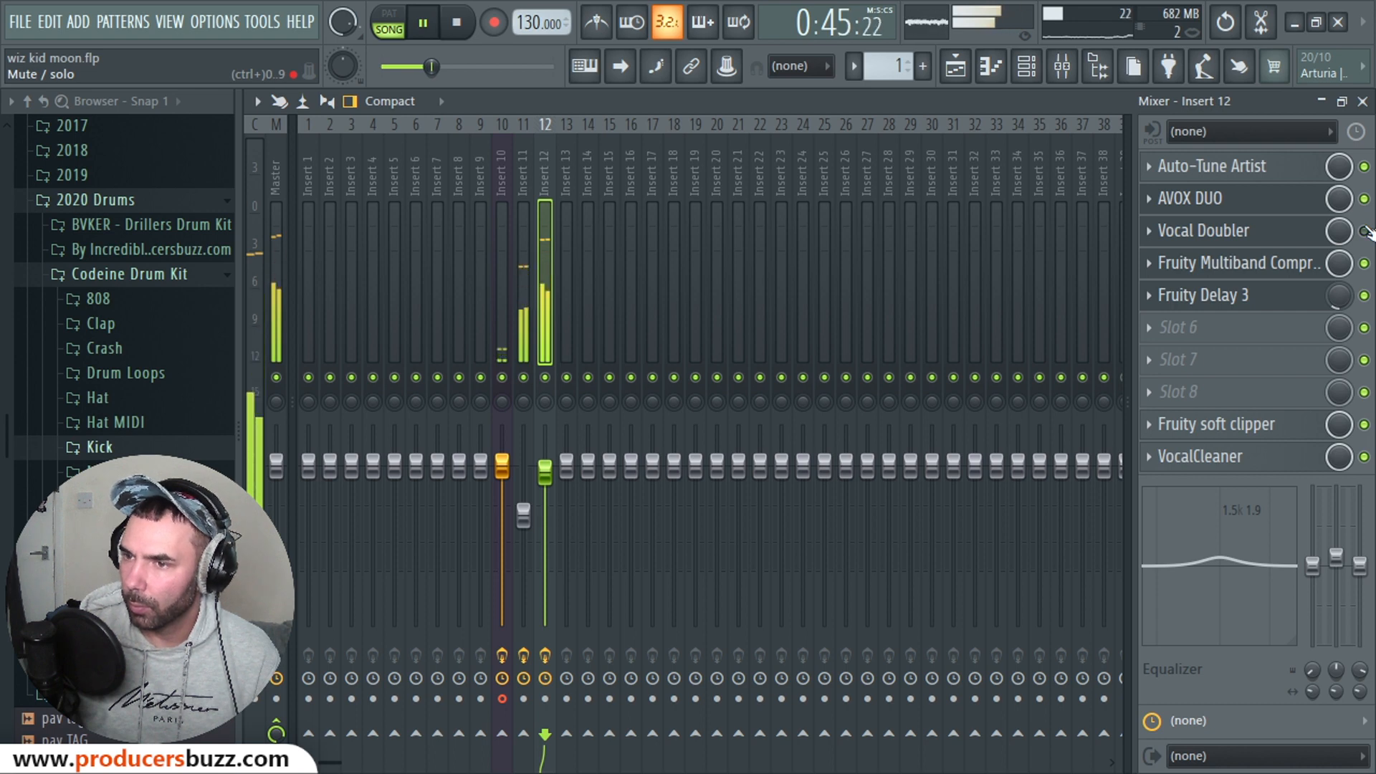
pyautogui.click(469, 26)
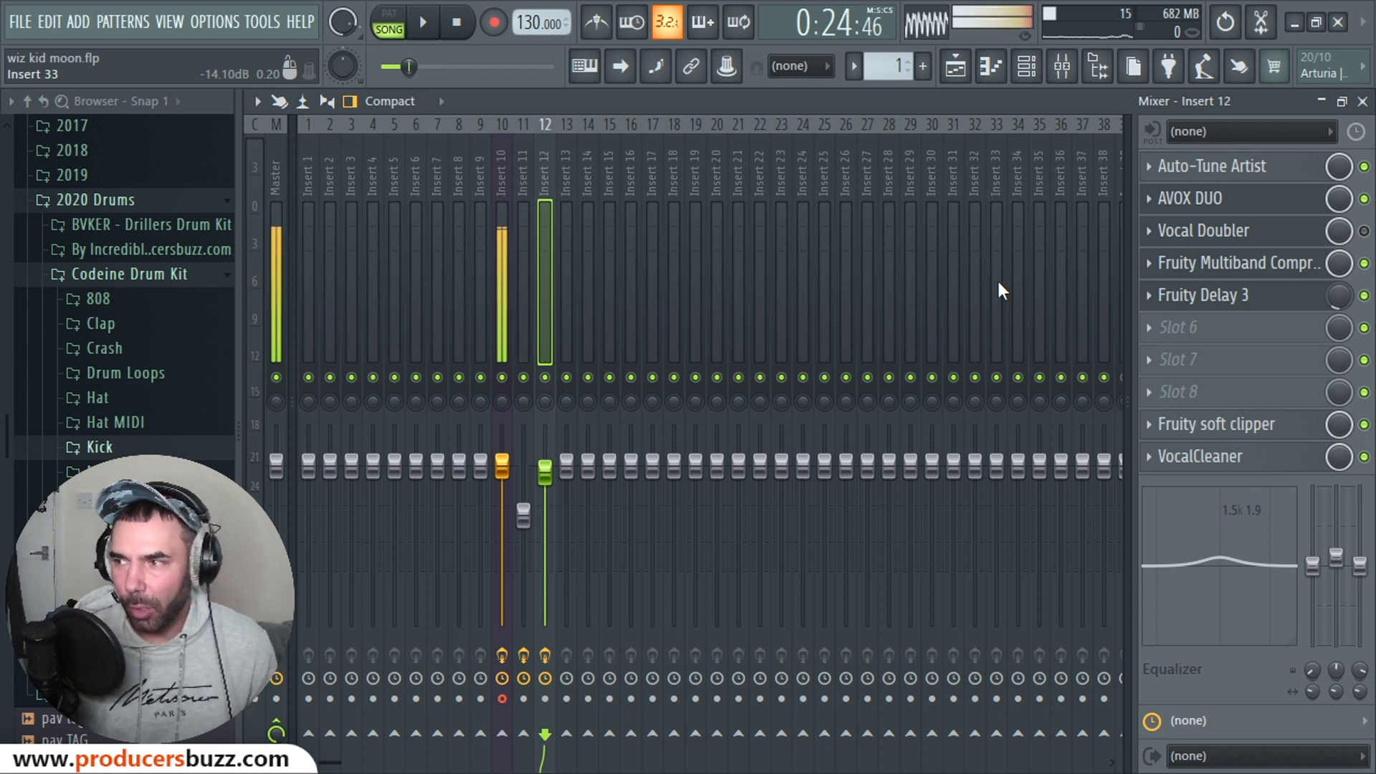
pyautogui.click(1227, 204)
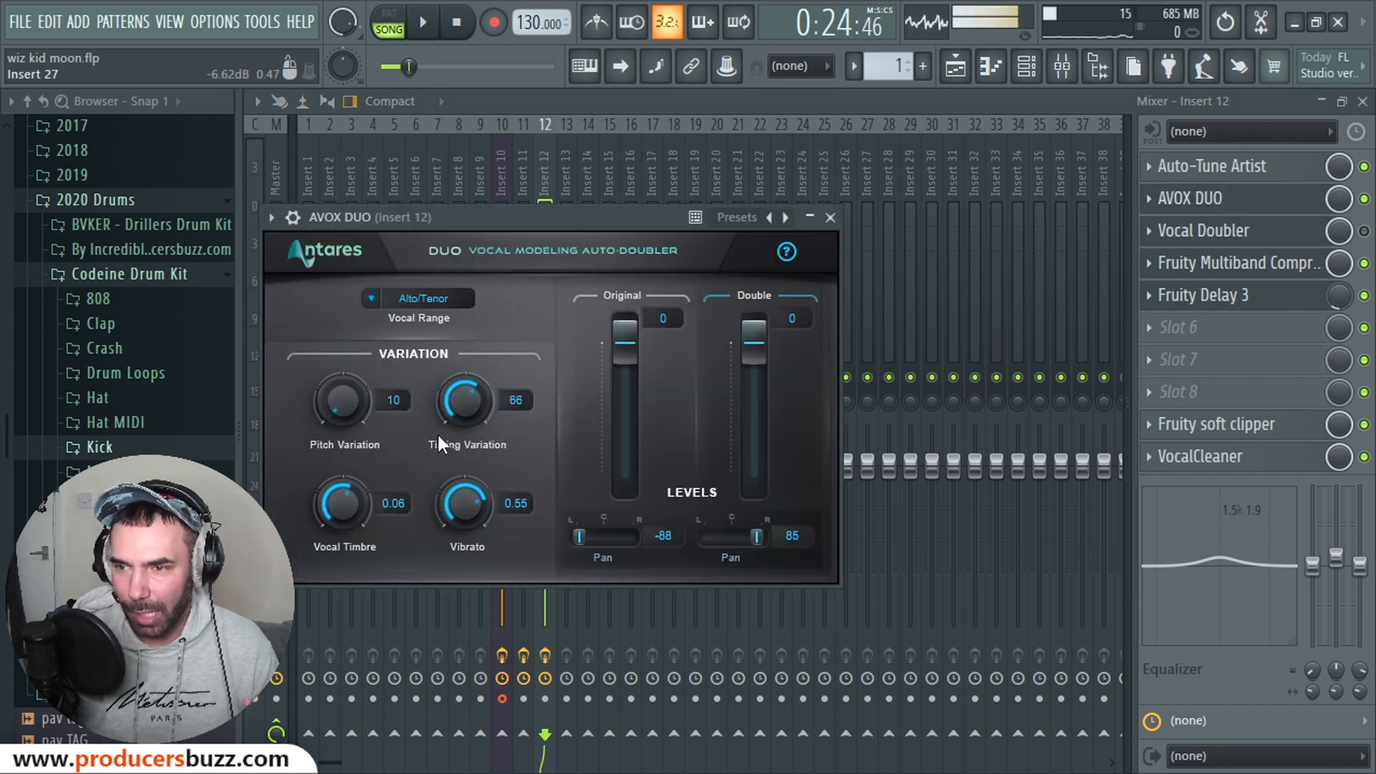
# Step: Nudge AVOX DUO's Vocal Timbre up to 0.11 and set Vibrato to 0.43
pyautogui.moveTo(338, 498); pyautogui.dragTo(344, 490)
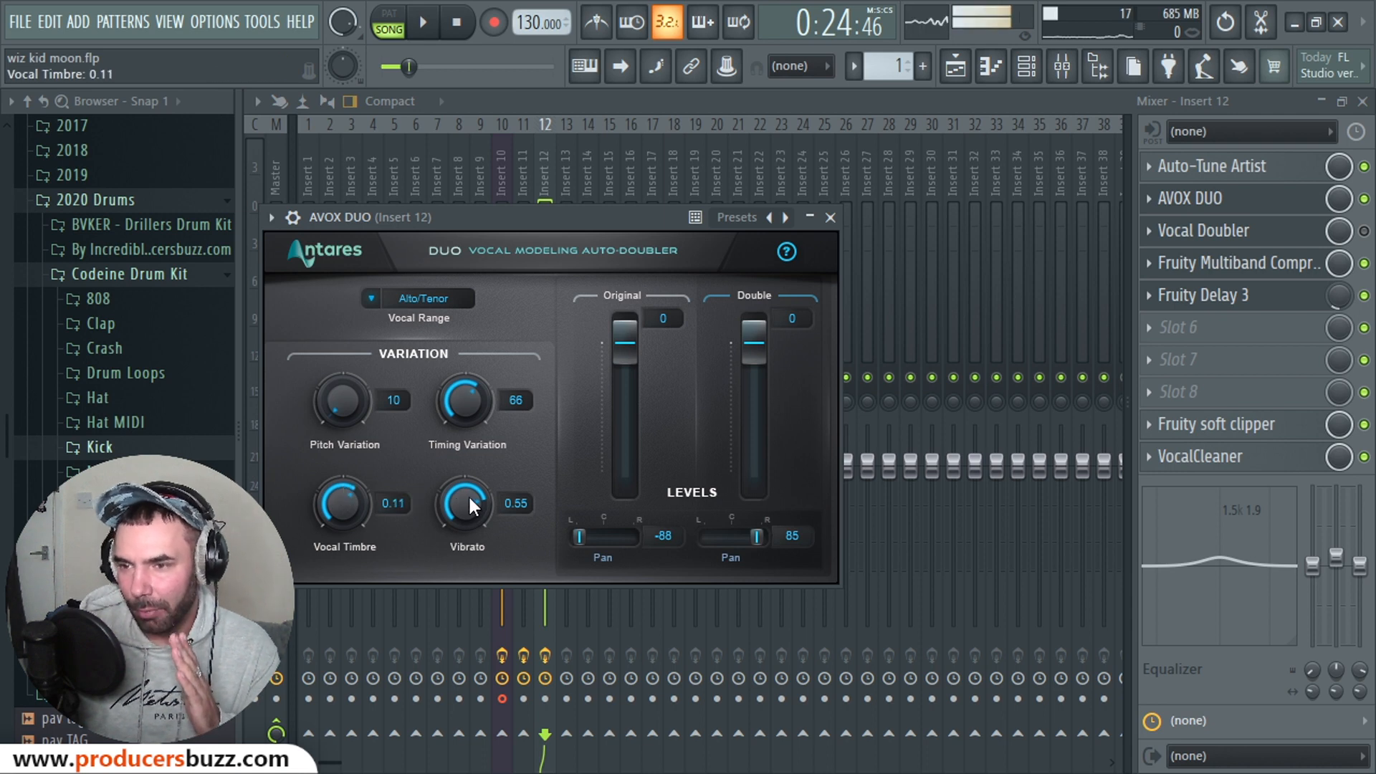
pyautogui.moveTo(468, 493)
pyautogui.mouseDown()
pyautogui.moveTo(475, 526)
pyautogui.moveTo(483, 497)
pyautogui.mouseUp()
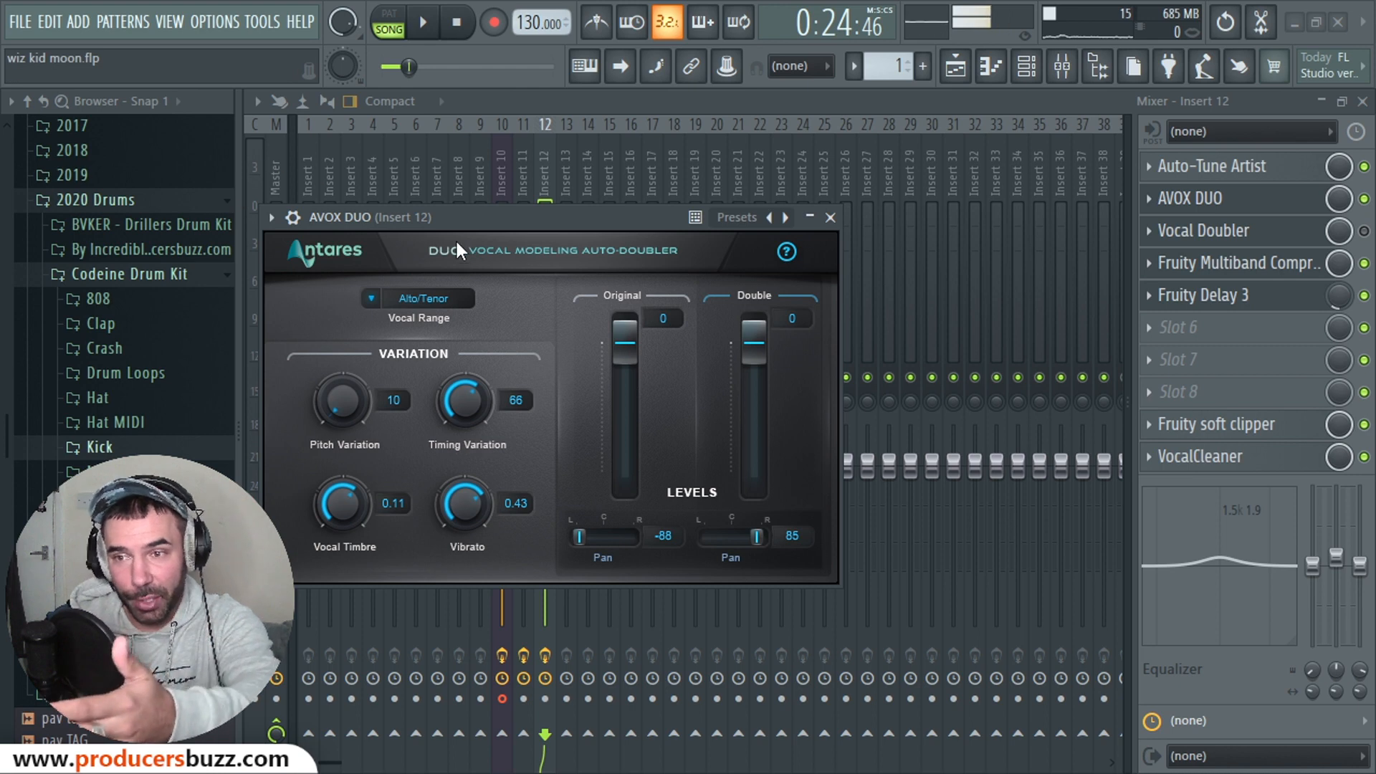
pyautogui.moveTo(440, 217); pyautogui.dragTo(442, 217)
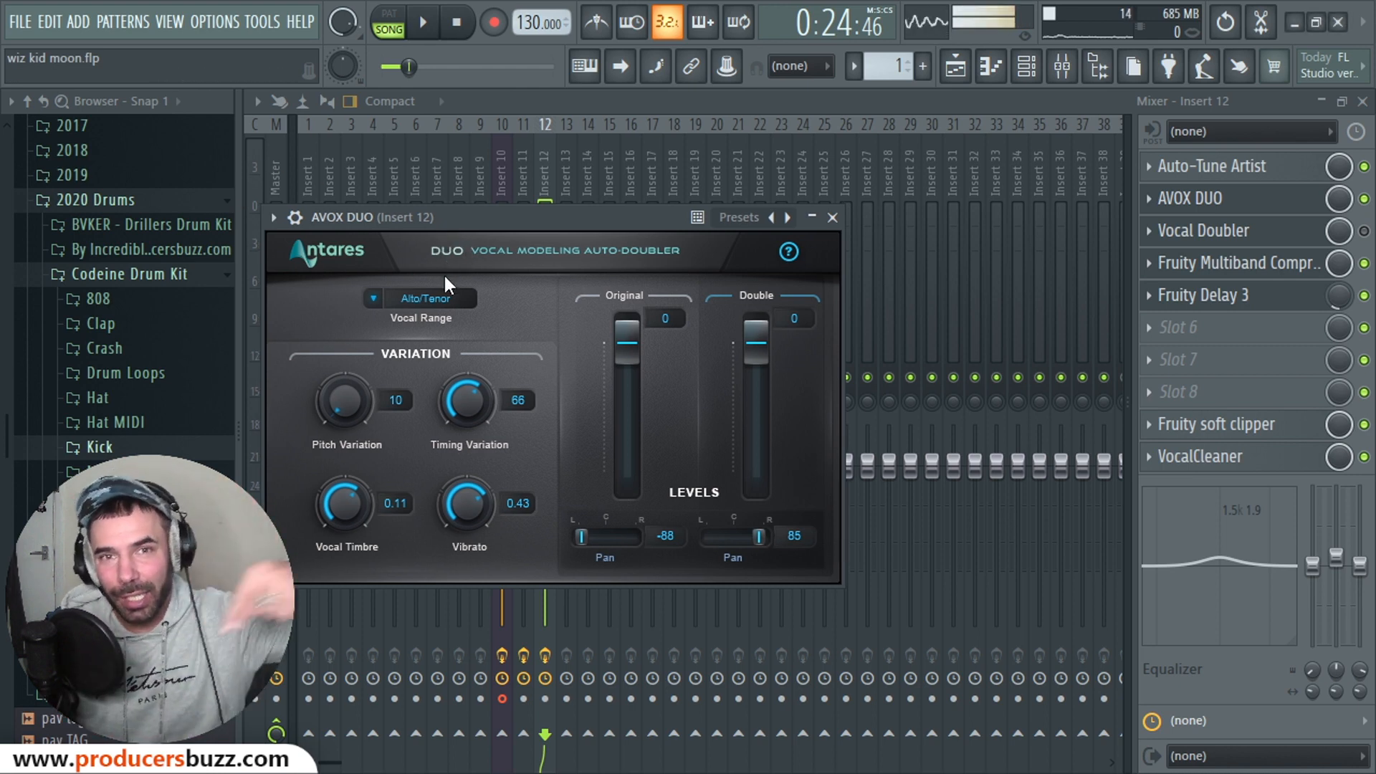